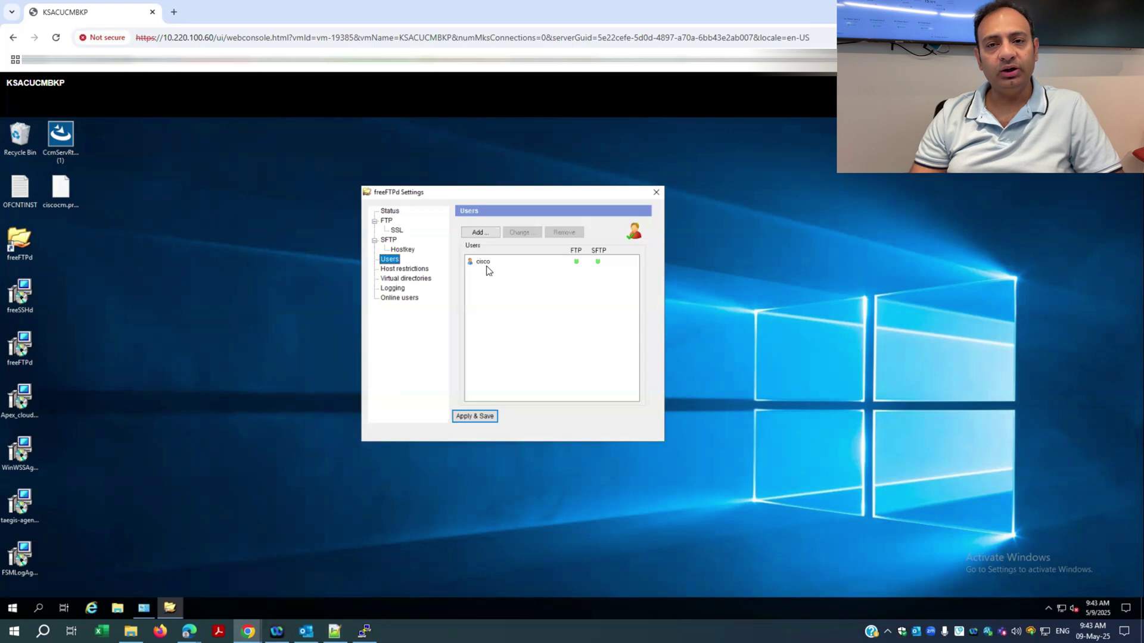
Step: Set the cisco user's home directory to the backup folder on the Data (D:) drive and apply the user properties
double_click(485, 263)
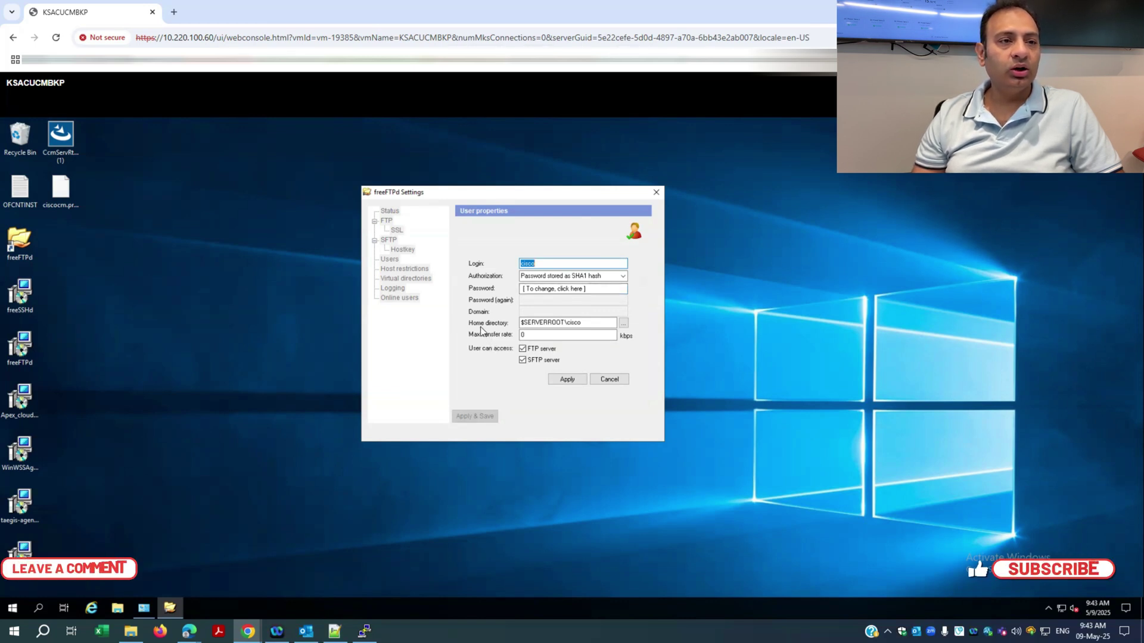
click(623, 323)
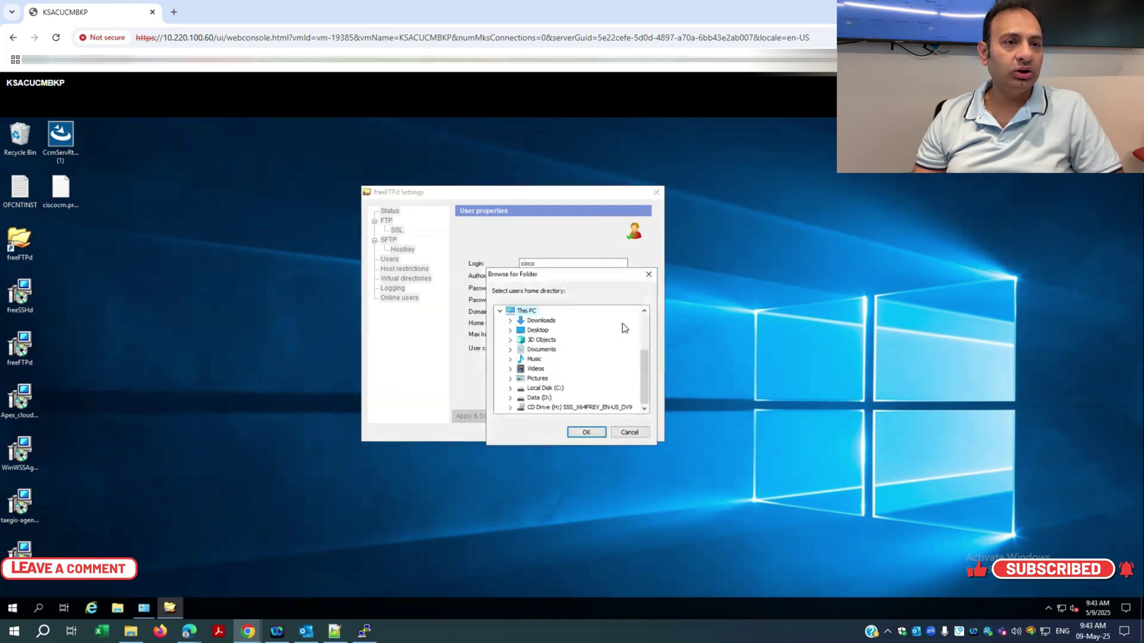
click(511, 398)
click(546, 379)
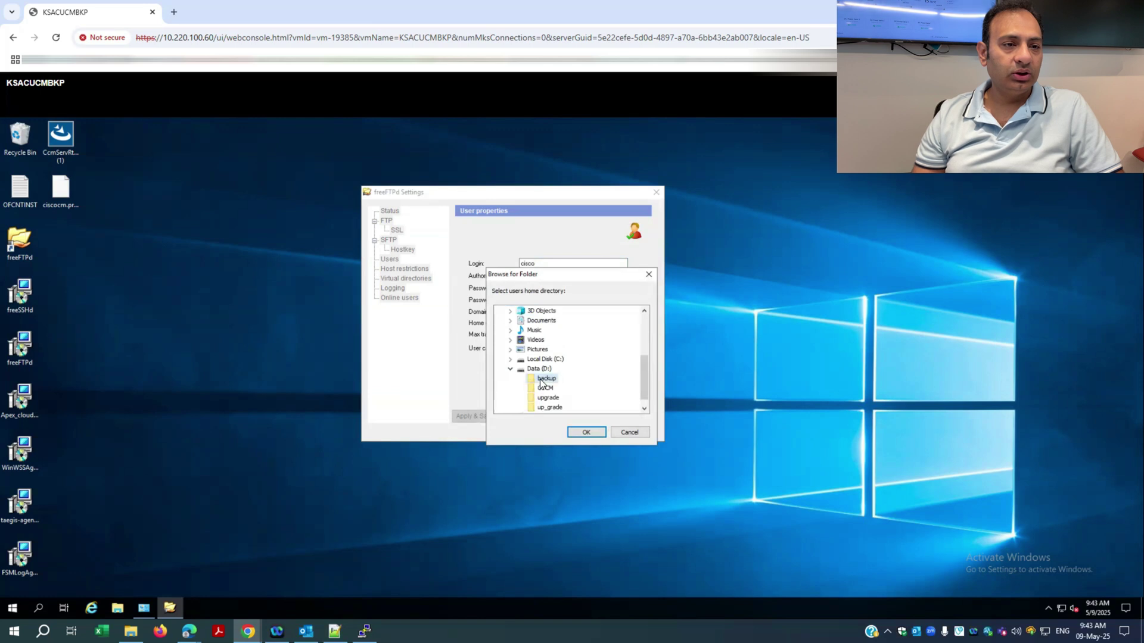
click(586, 432)
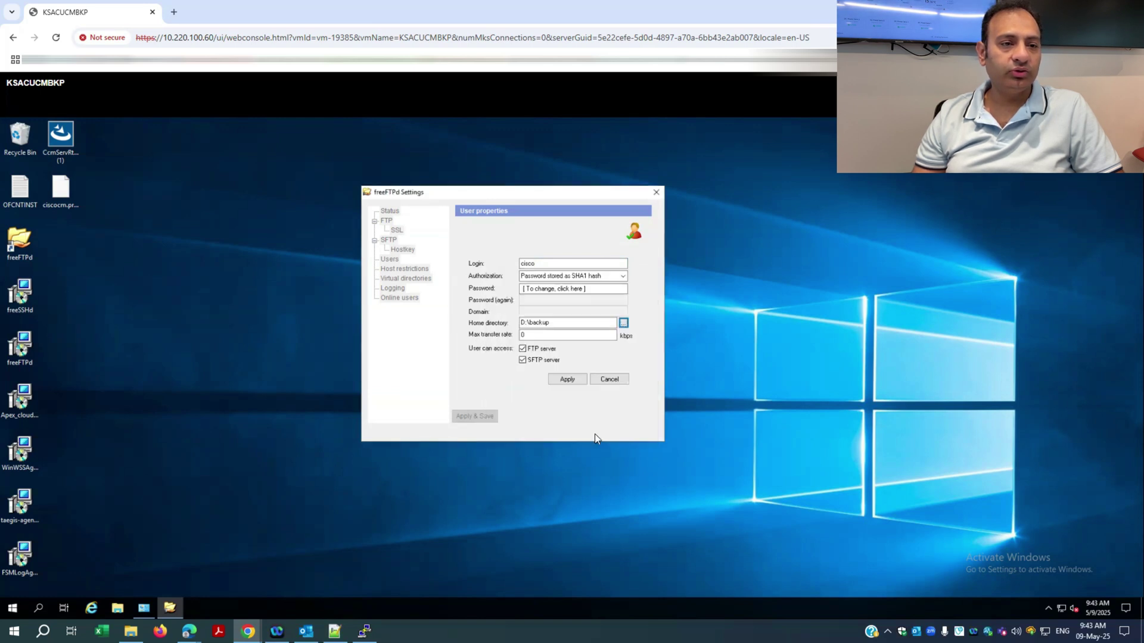
click(567, 379)
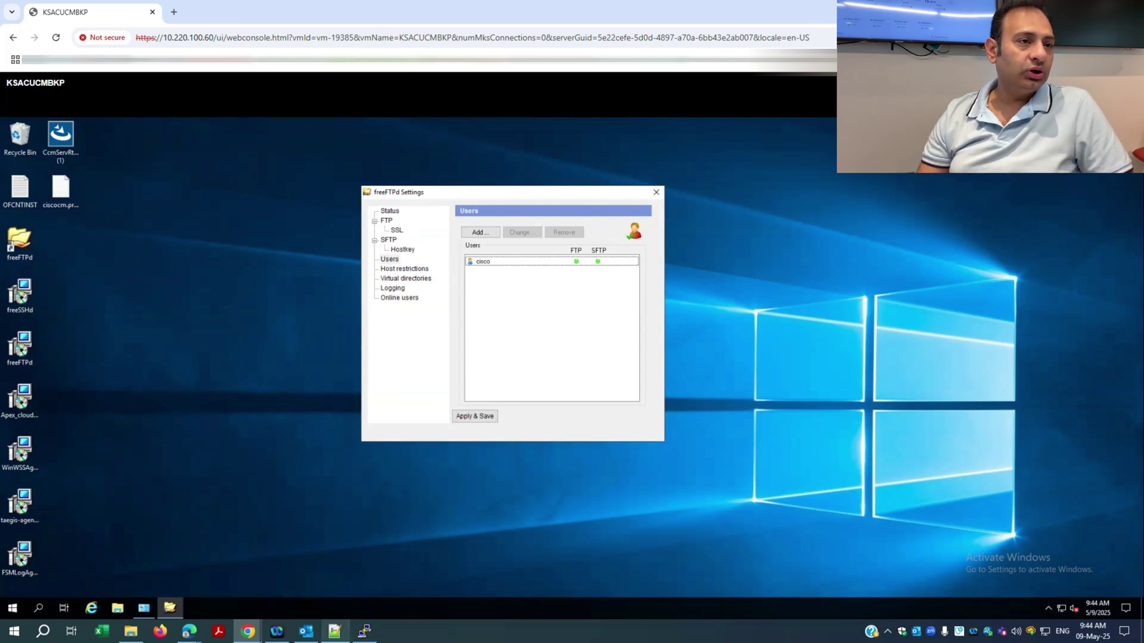
Step: Switch to the PuTTY session and try to display the node's account details with show muyself
click(365, 632)
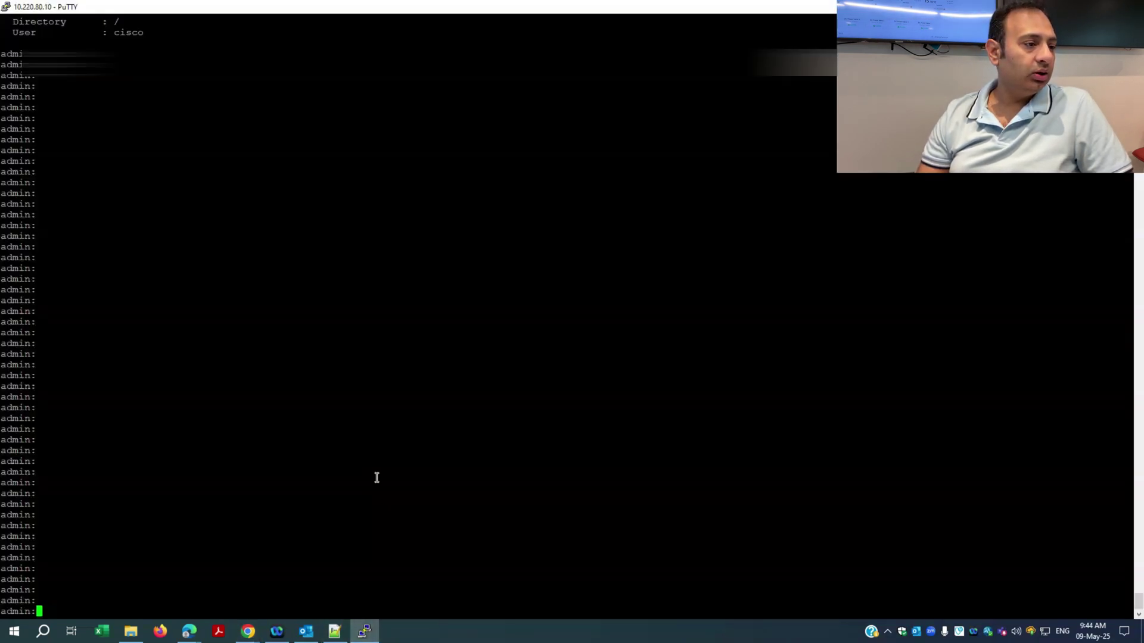
text(sho)
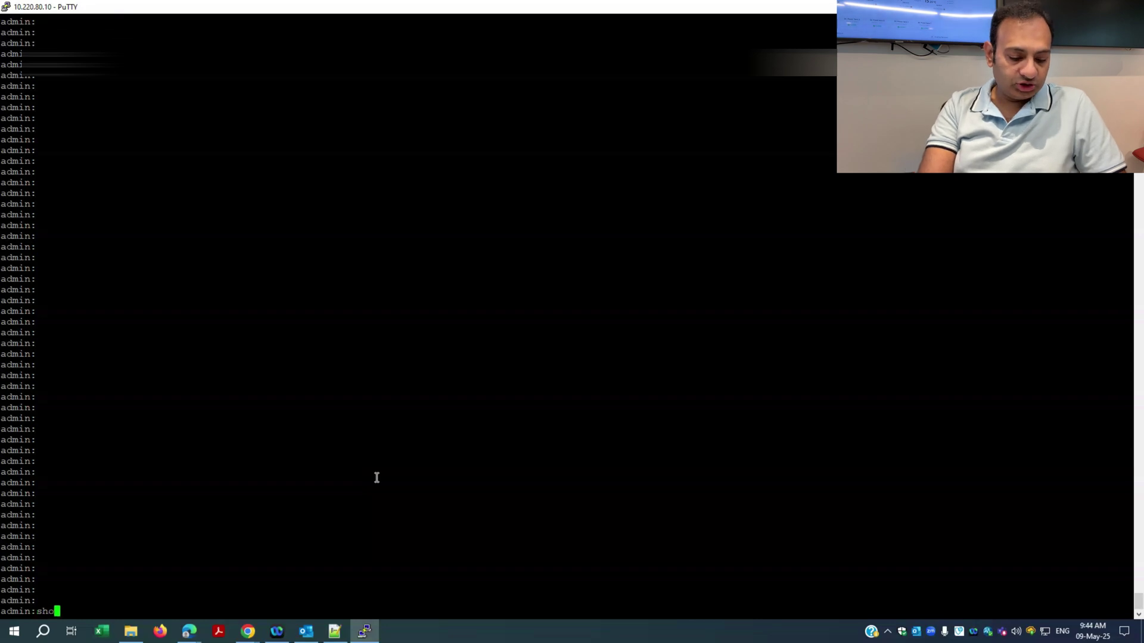
text(w muyself)
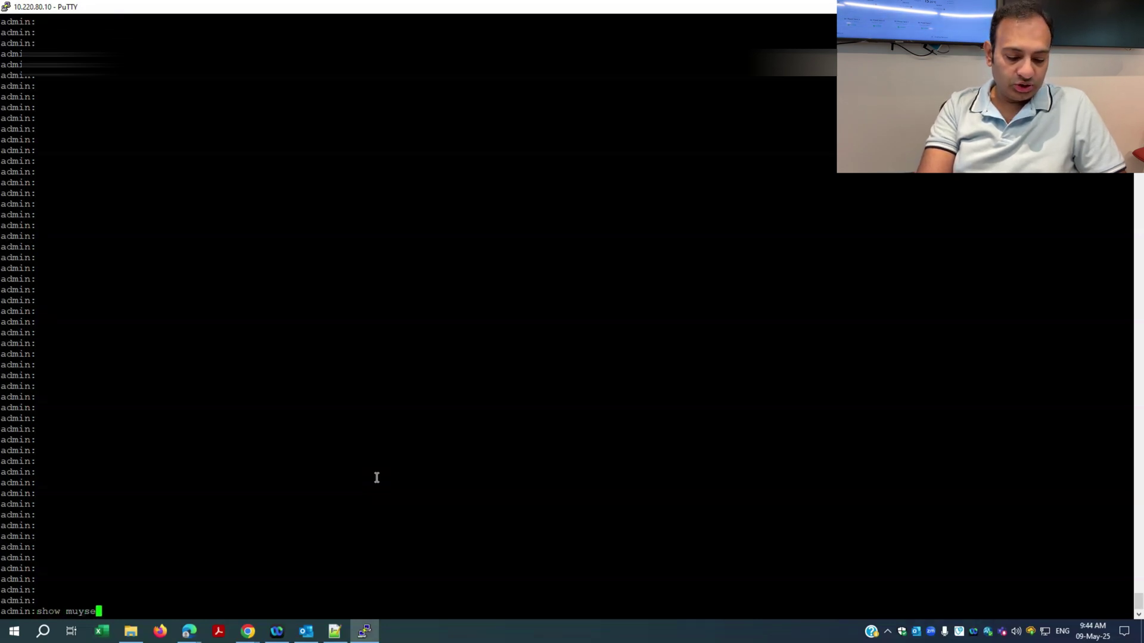
key(Return)
key(Return)
key(Return)
key(Return)
key(Return)
key(Return)
key(Return)
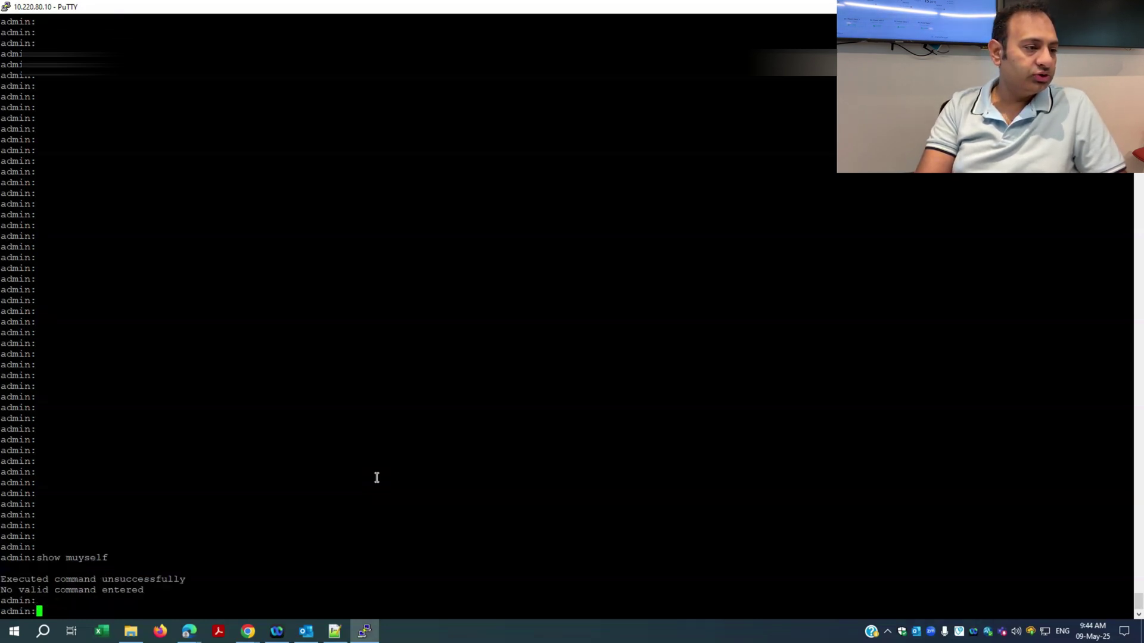
key(Return)
key(Return)
key(Return)
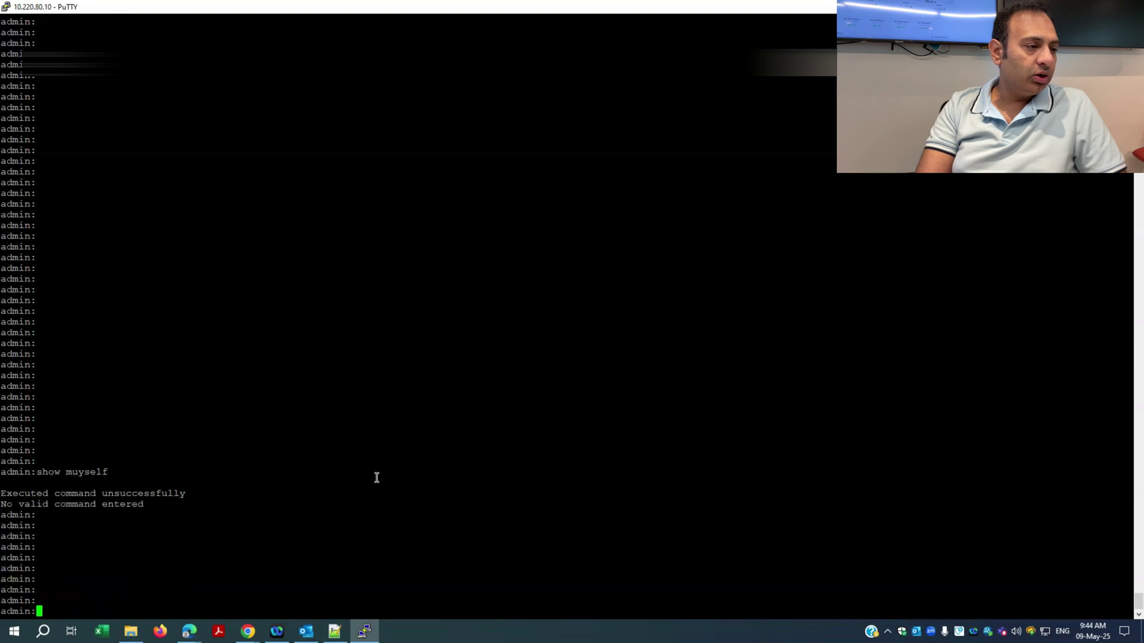
Step: Correct the previous command to show myself and run it to display the machine and account details
key(Up)
key(Left)
key(Left)
key(Left)
key(Left)
key(Left)
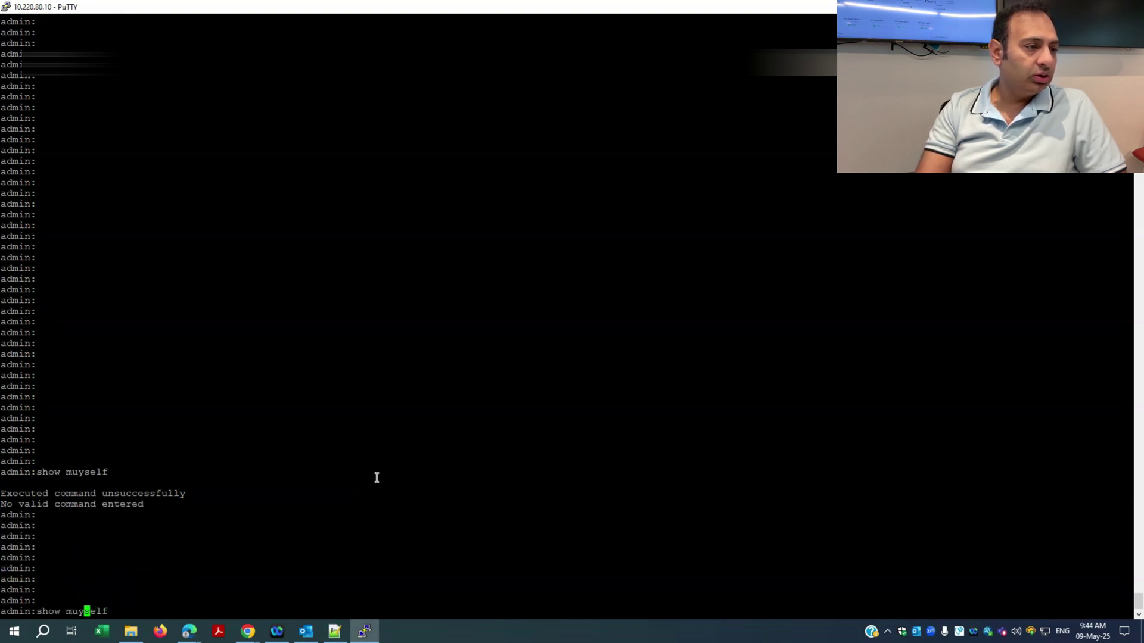
key(BackSpace)
key(Return)
key(Return)
key(Return)
key(Return)
key(Return)
key(Return)
key(Return)
key(Return)
key(Return)
key(Return)
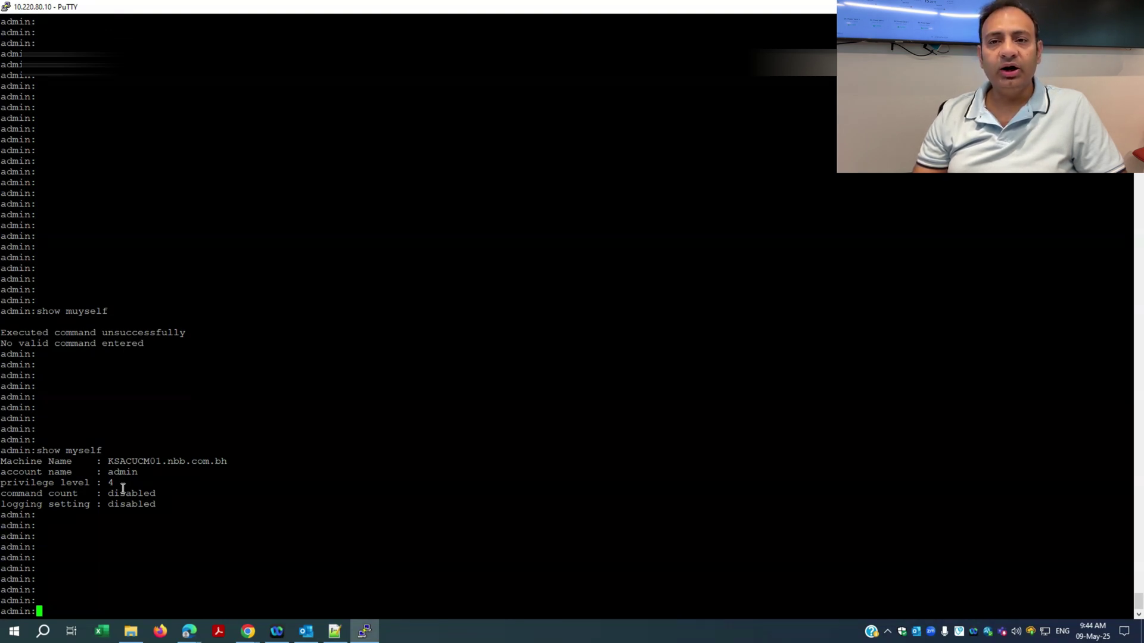
key(Return)
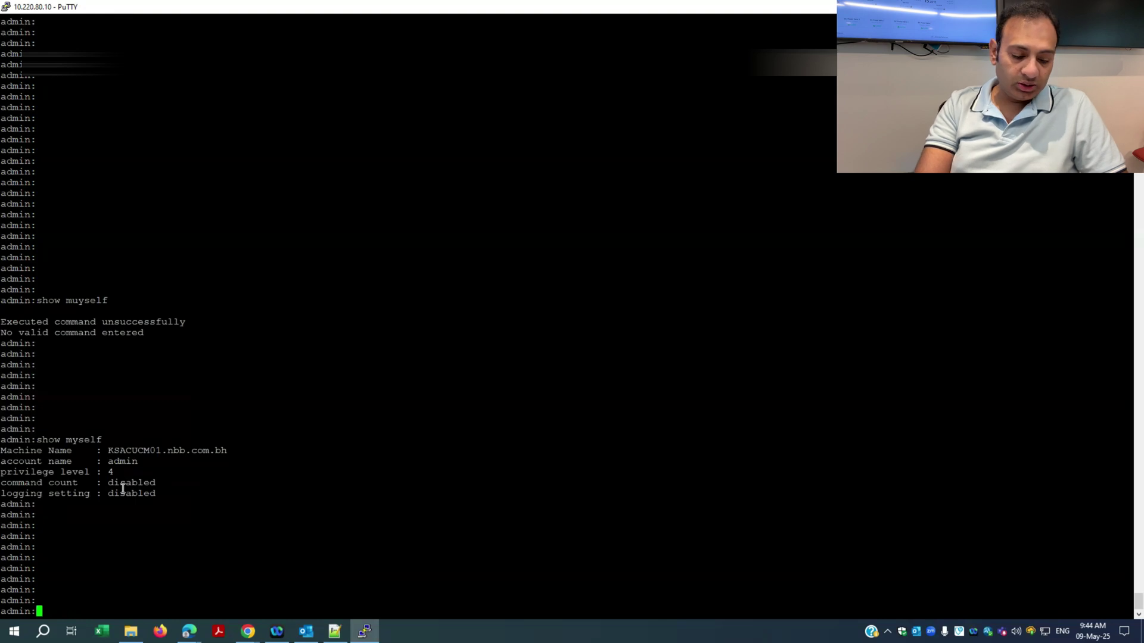
Step: Run show tech network hosts to list the cluster nodes and their IP addresses
text(show )
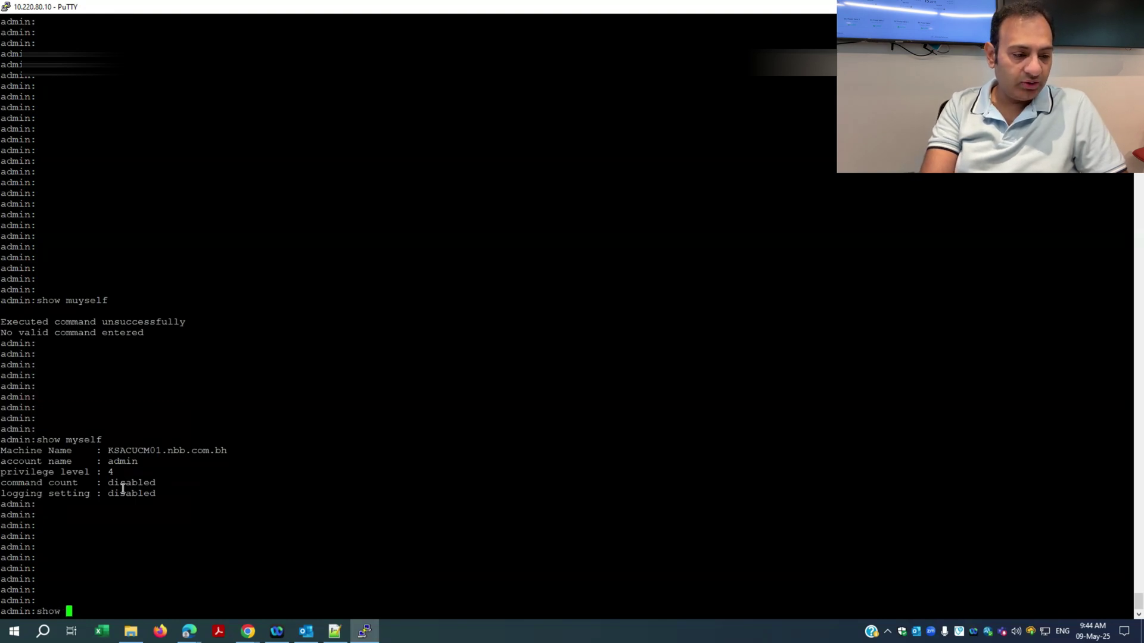
text(tech net)
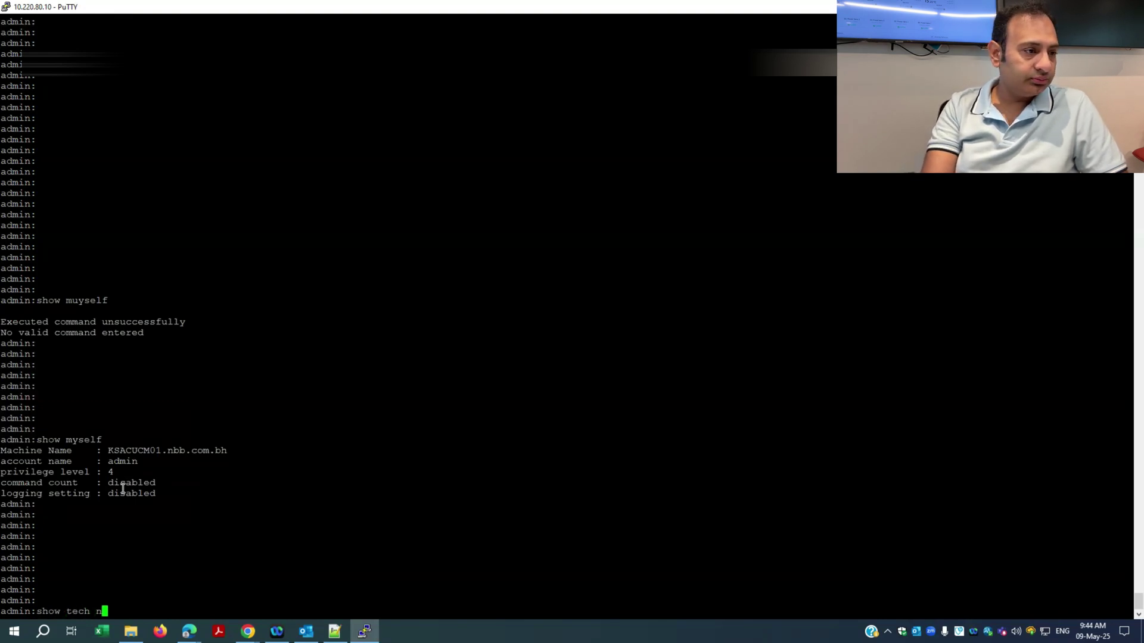
key(Tab)
text(hos)
key(Tab)
key(Return)
key(Return)
key(Return)
key(Return)
key(Return)
key(Return)
key(Return)
key(Return)
key(Return)
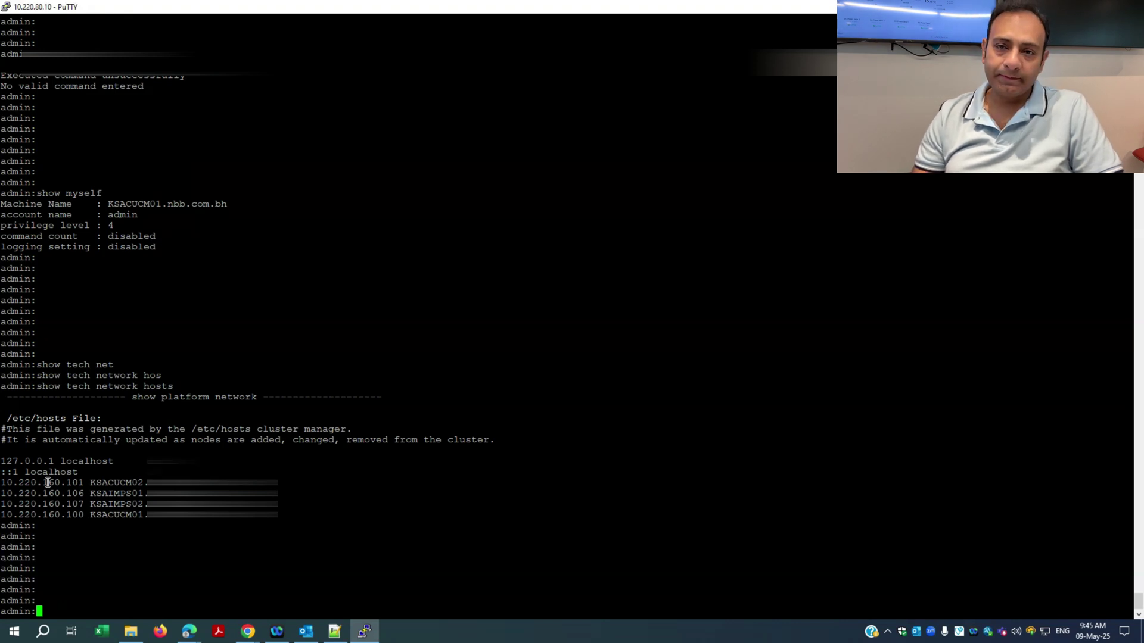
key(Return)
key(Return)
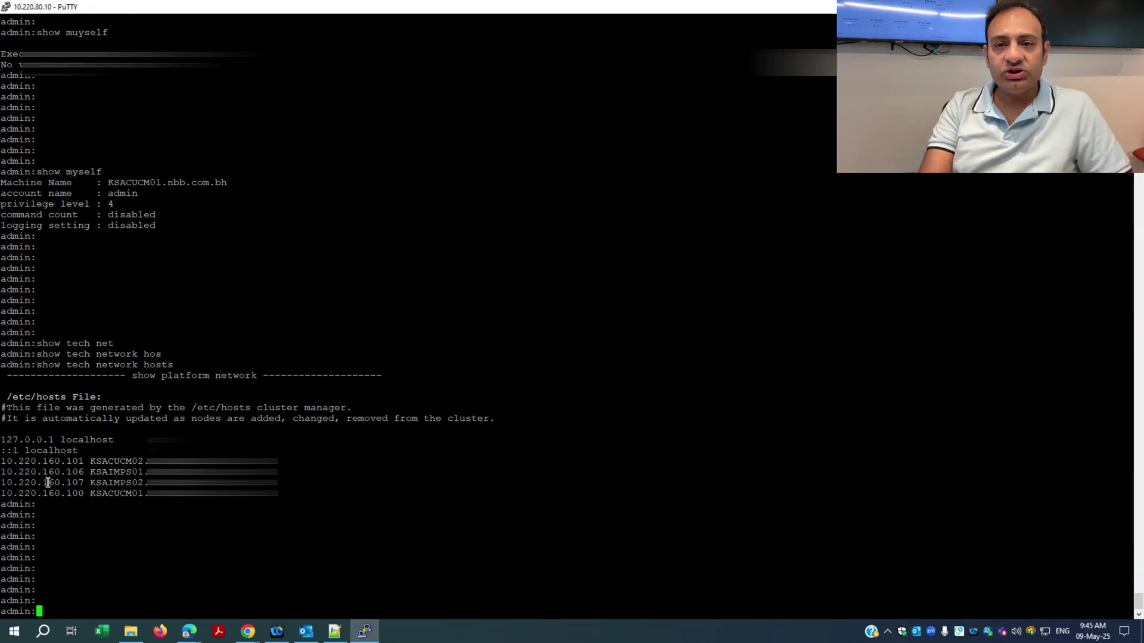
Step: Run show version active to display the active software version and installed options
text(show ver)
key(Tab)
text(ac)
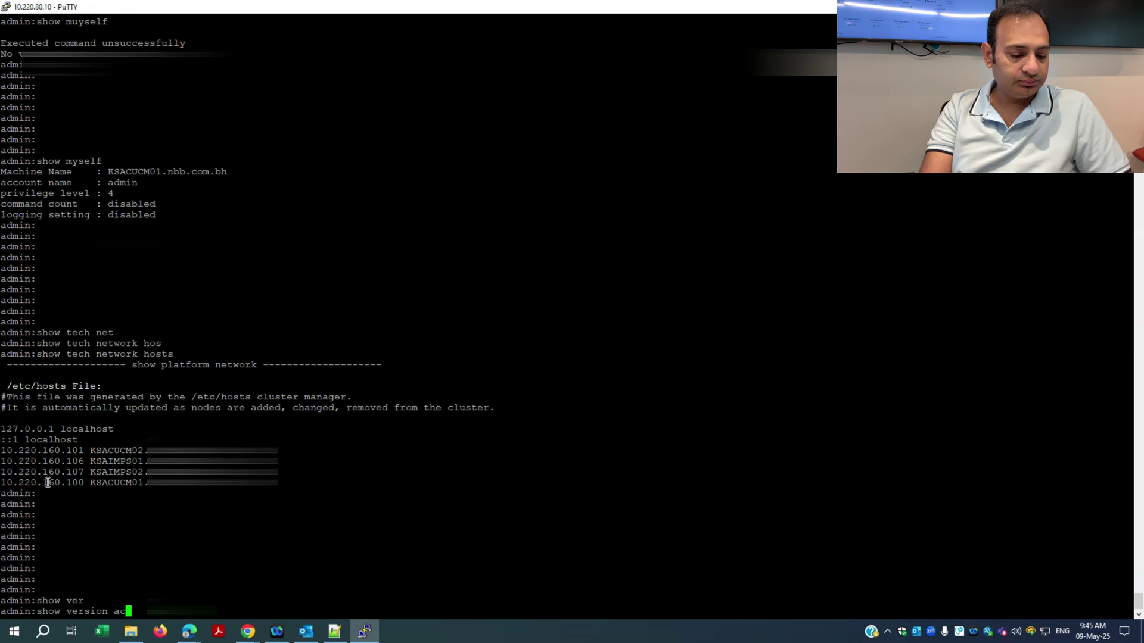
key(Tab)
key(Return)
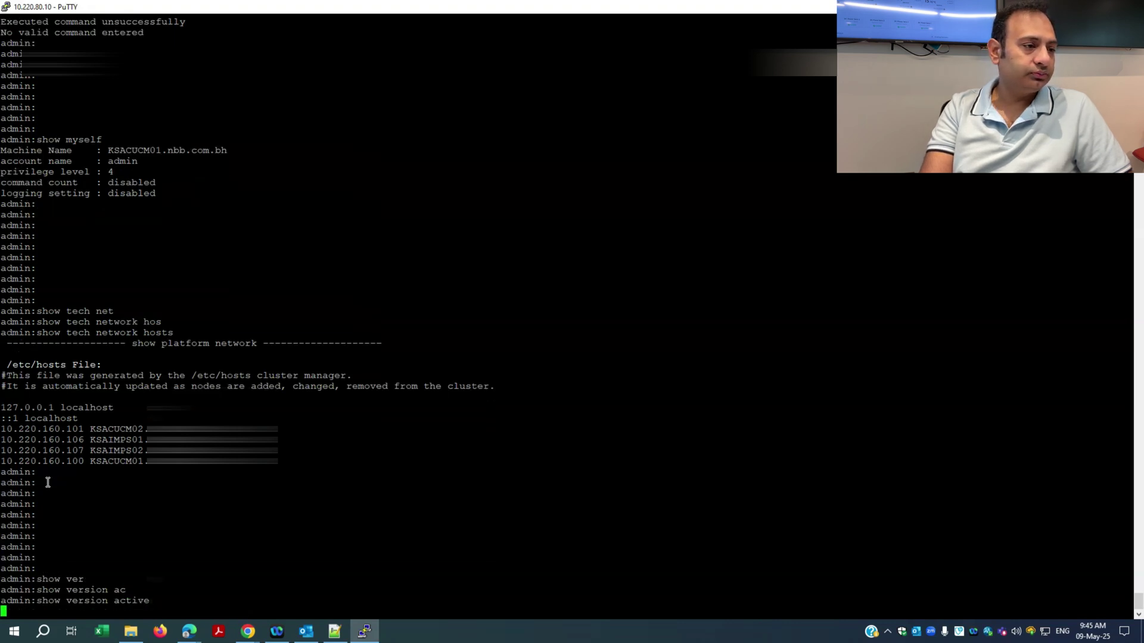
key(Return)
key(Return)
key(Return)
key(Return)
key(Return)
key(Return)
key(Return)
key(Return)
key(Return)
key(Return)
key(Return)
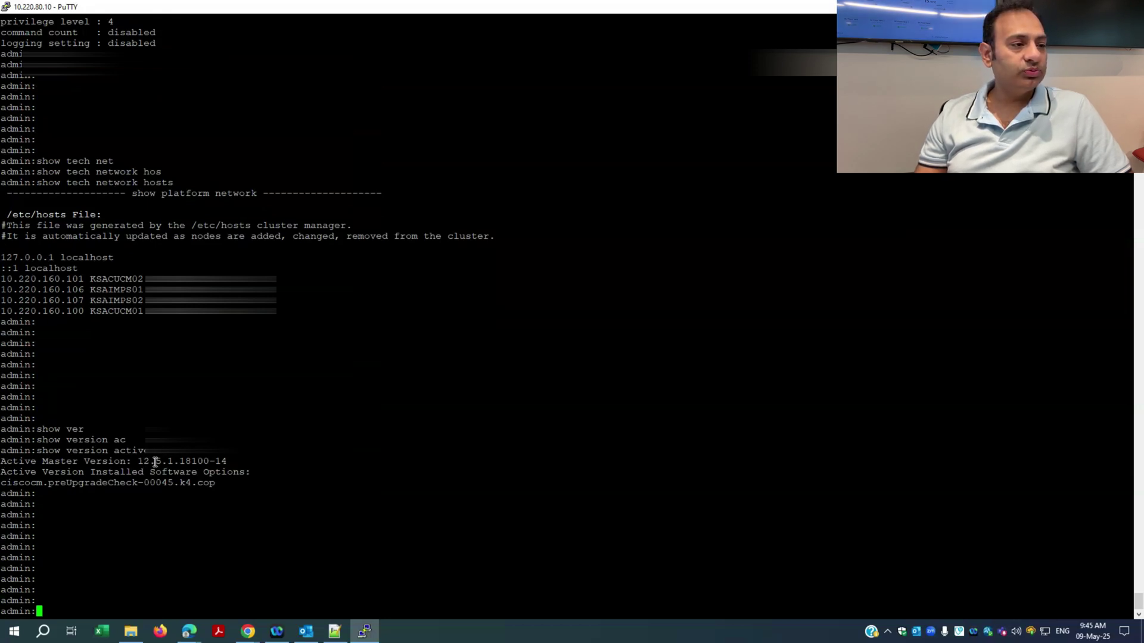
Step: Examine the active master version, highlighting its release part and its build part in the output
drag(142, 461, 175, 461)
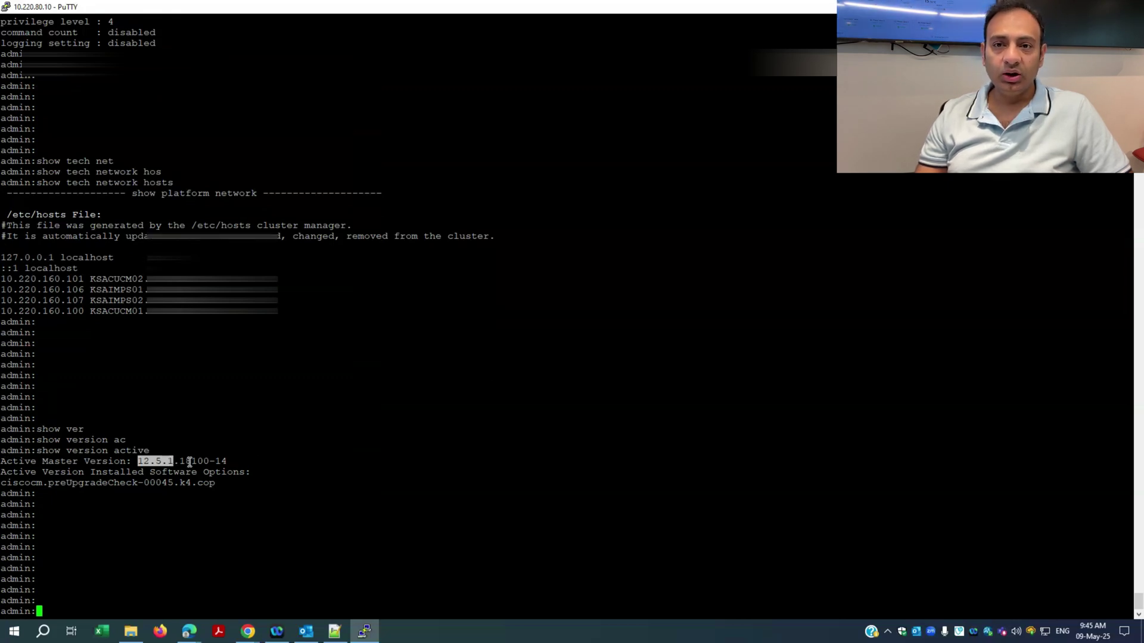
click(190, 462)
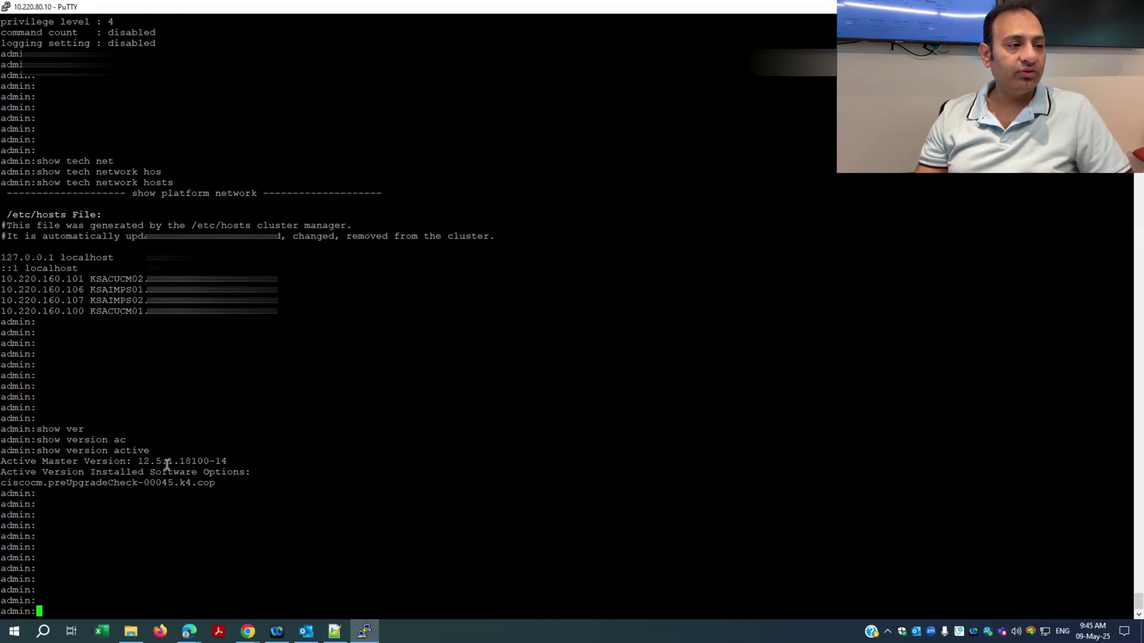
drag(139, 462, 224, 464)
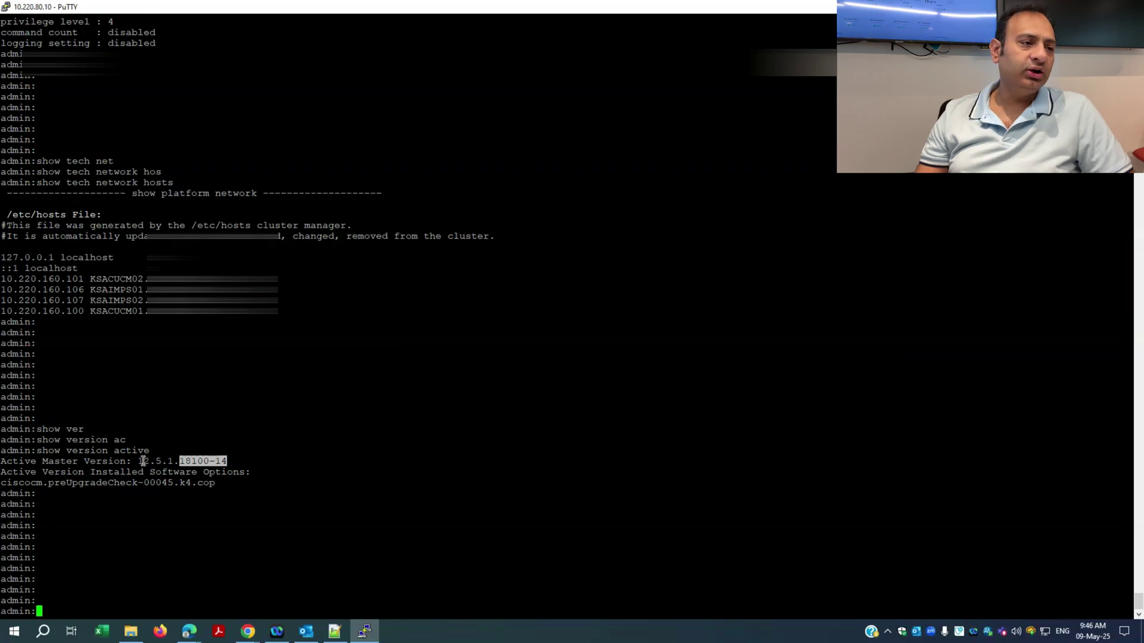
drag(142, 462, 171, 461)
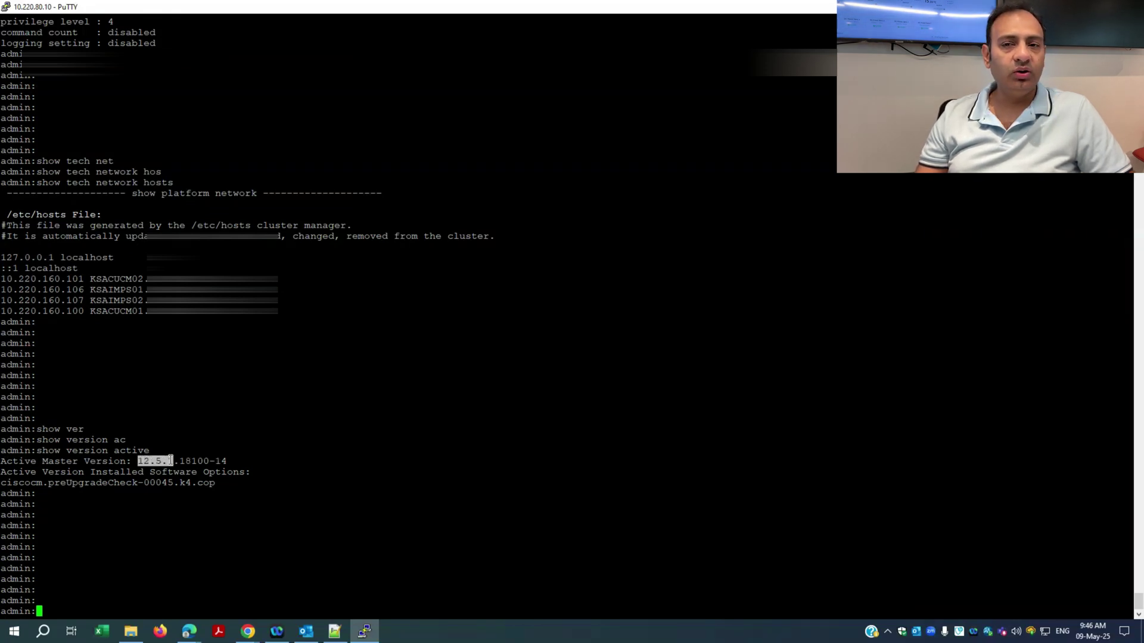
click(253, 446)
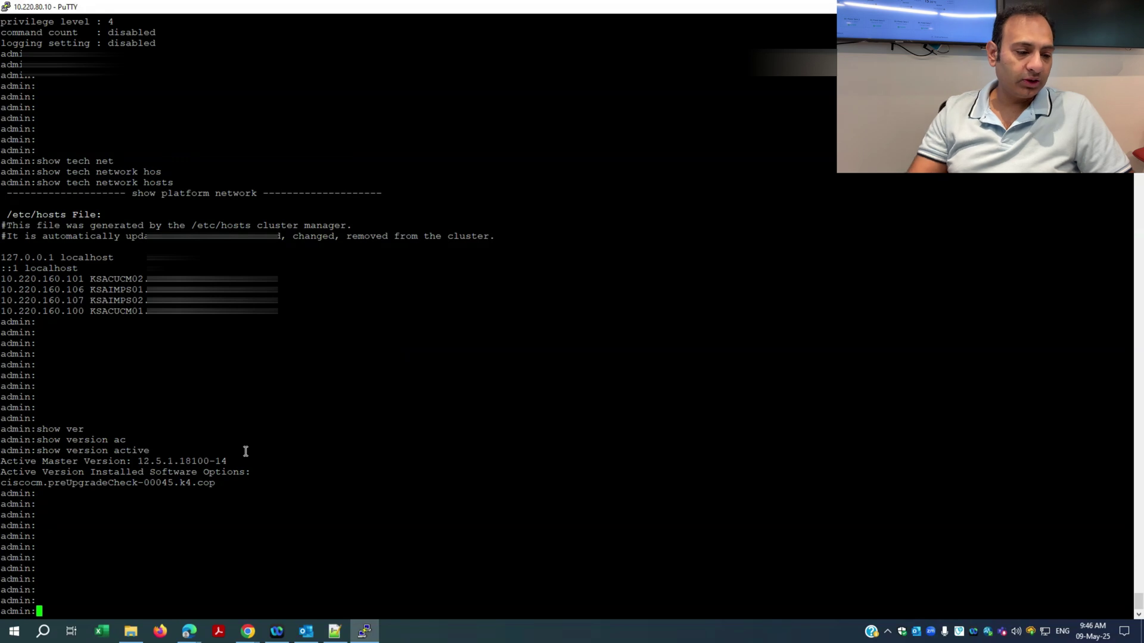
key(Return)
key(Return)
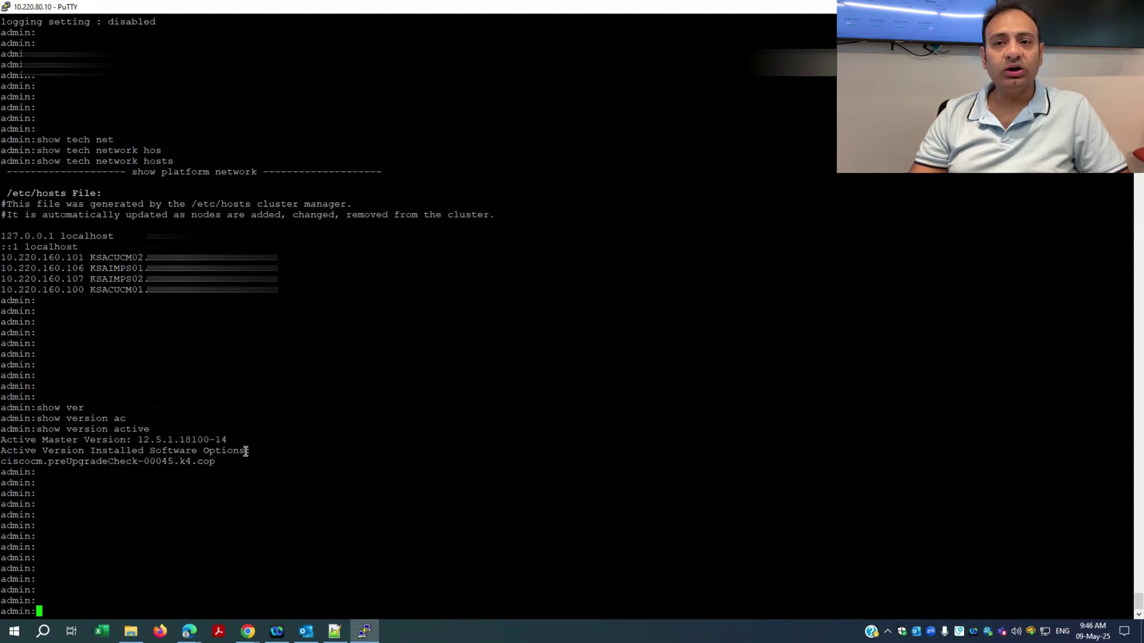
drag(138, 440, 173, 440)
click(208, 490)
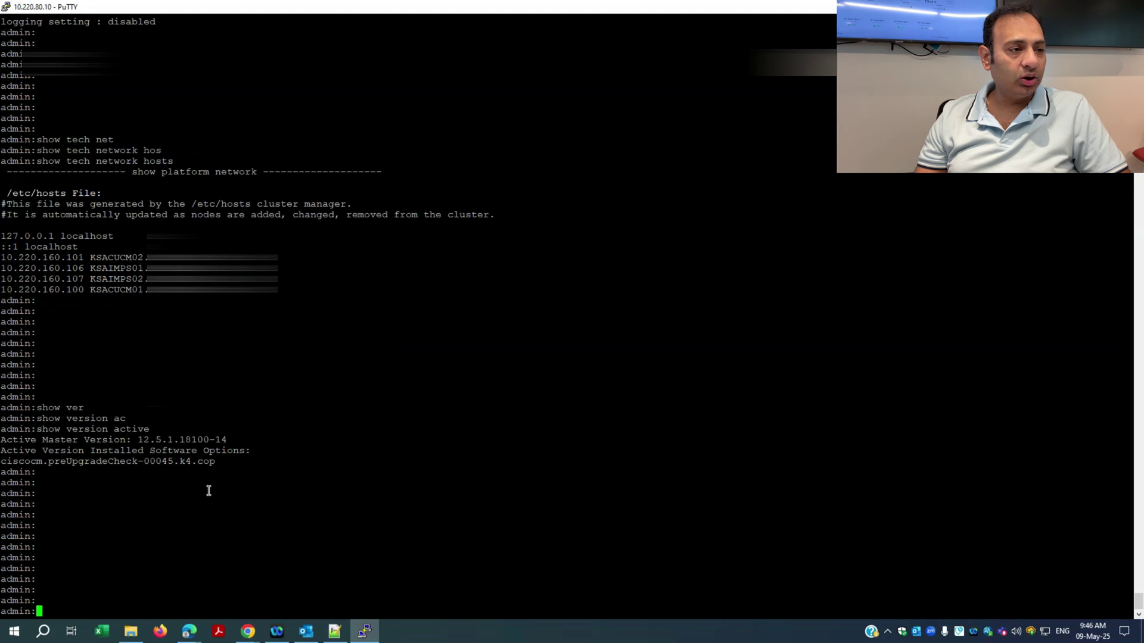
Step: Start the upgrade data export with the command utils system upgrade dataexport initiate
text(uti)
key(Tab)
text(sys)
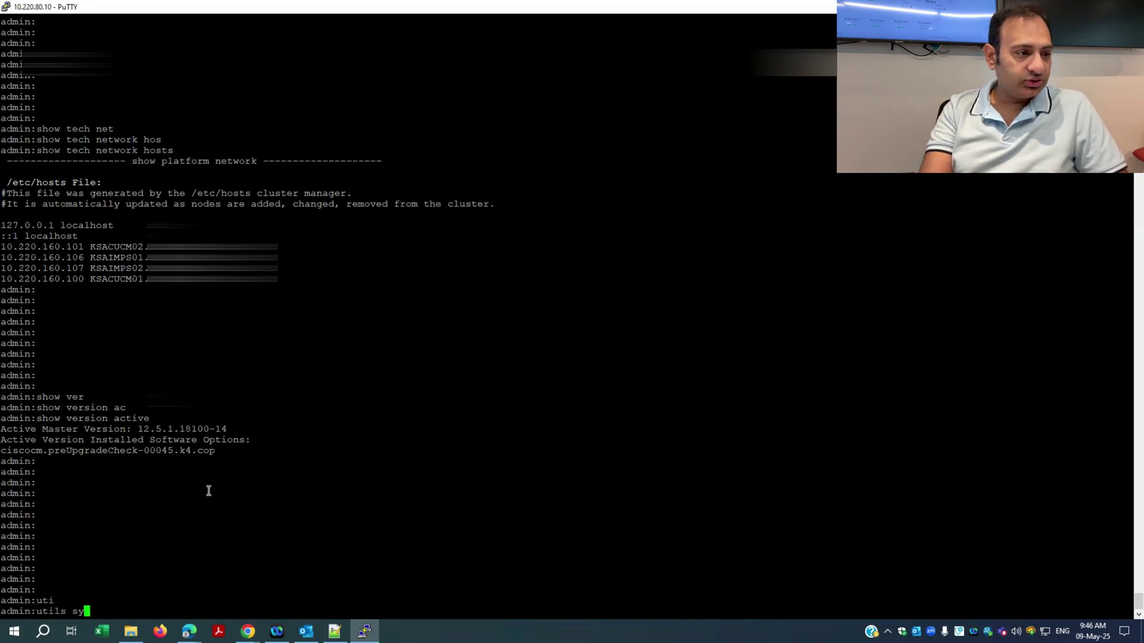
key(Tab)
text(upg)
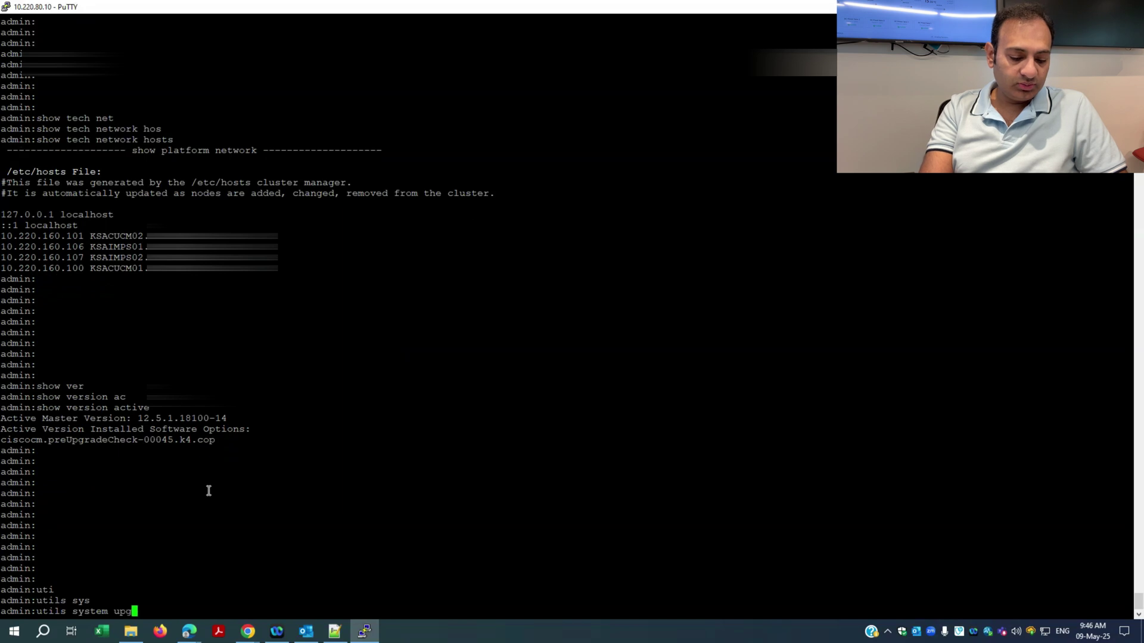
key(Tab)
text(da)
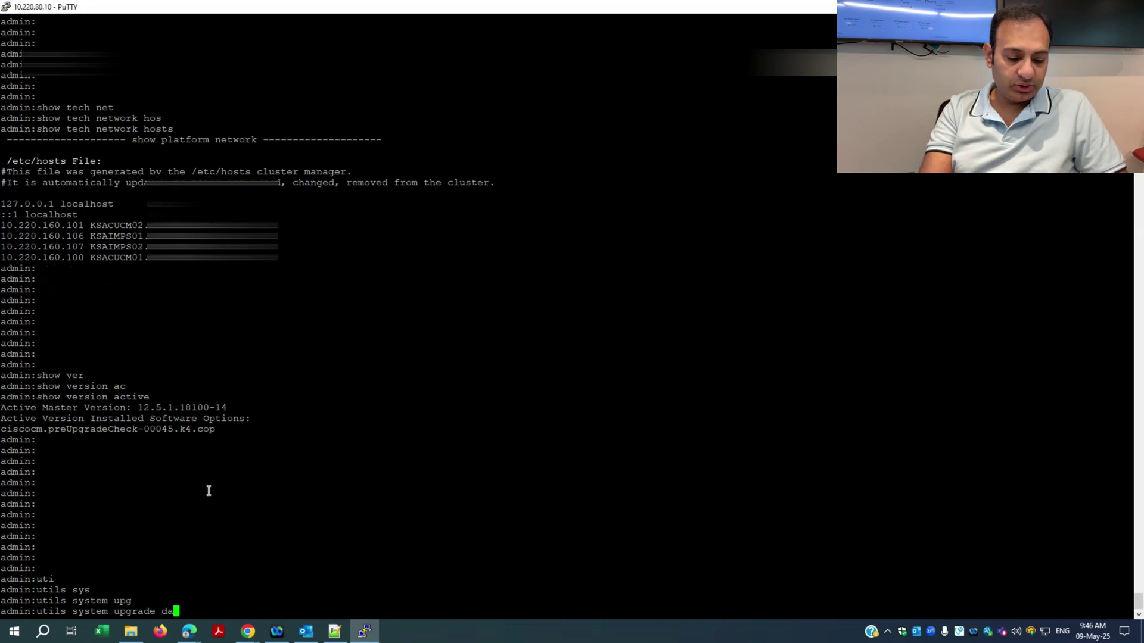
key(Tab)
text(in)
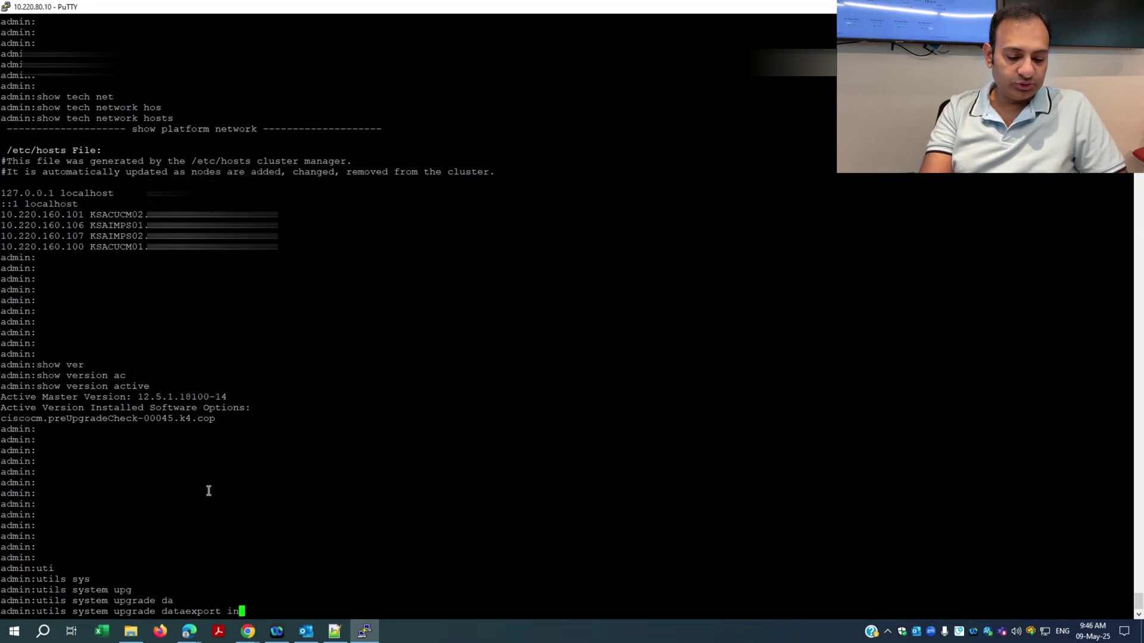
key(Tab)
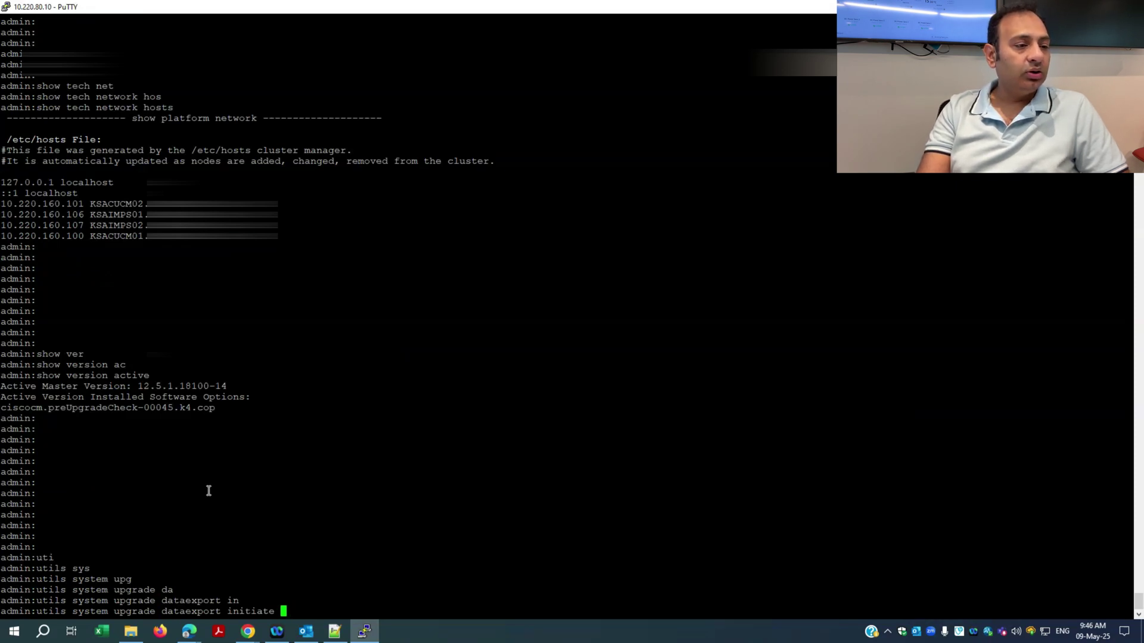
key(Return)
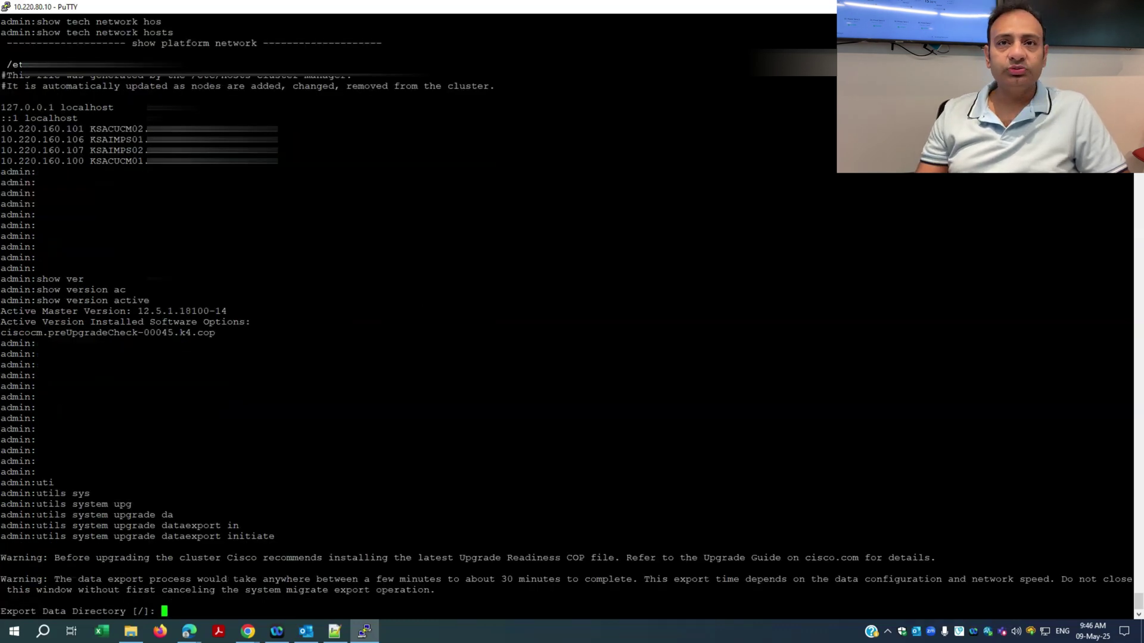
Step: Restore the maximized terminal to a smaller window, reposition it over the backup server's console, and enlarge it enough to read the export prompts
key(super+Down)
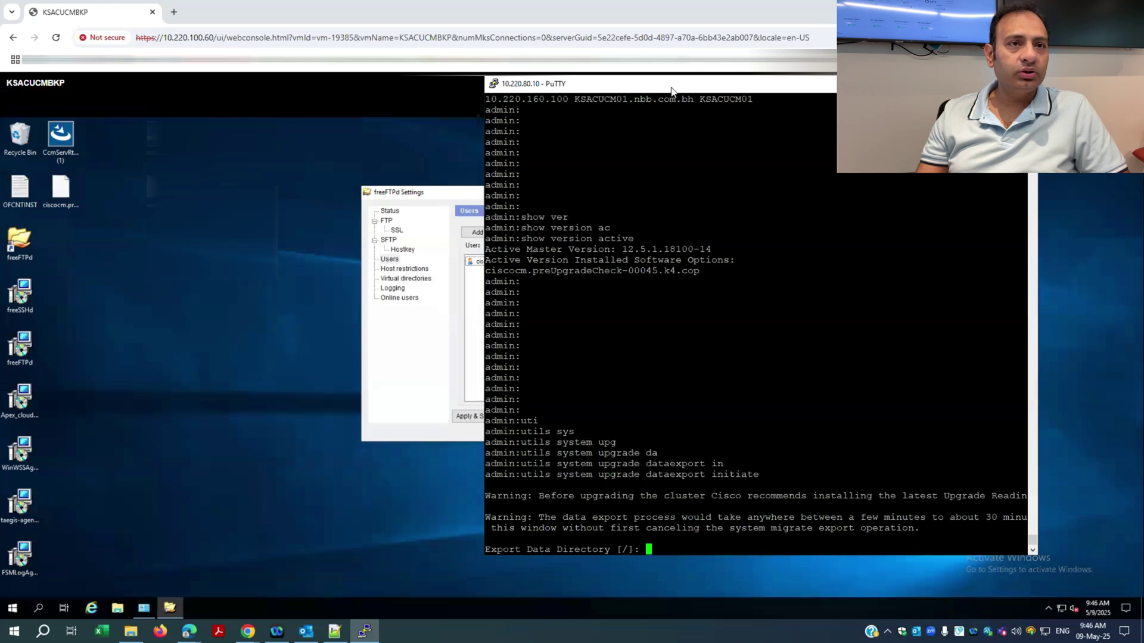
drag(671, 91, 288, 37)
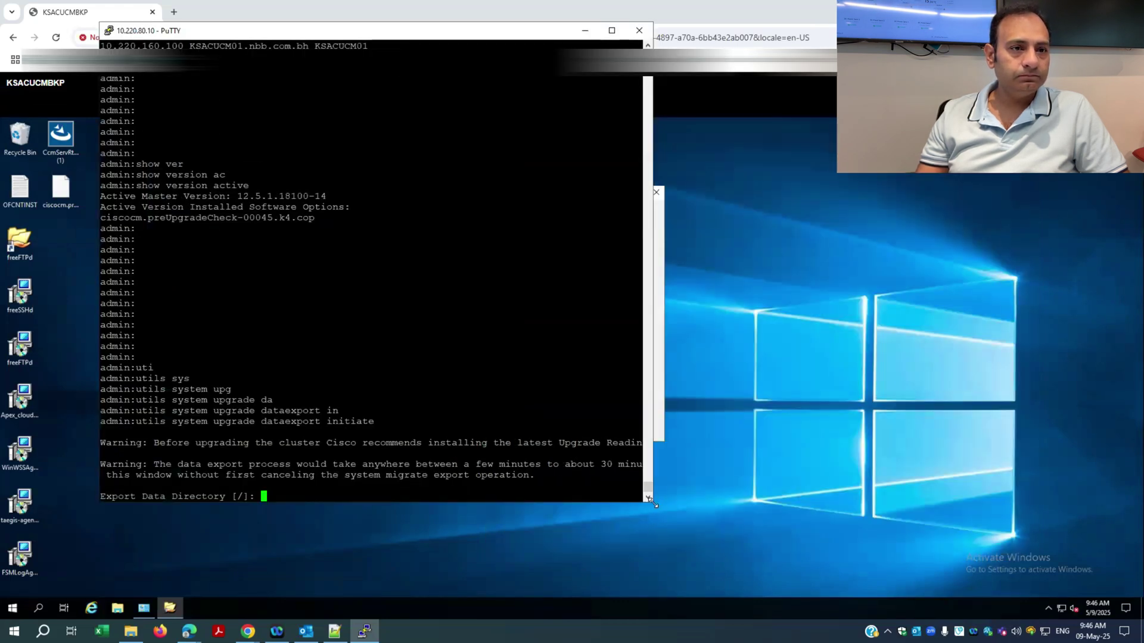
drag(654, 504, 802, 588)
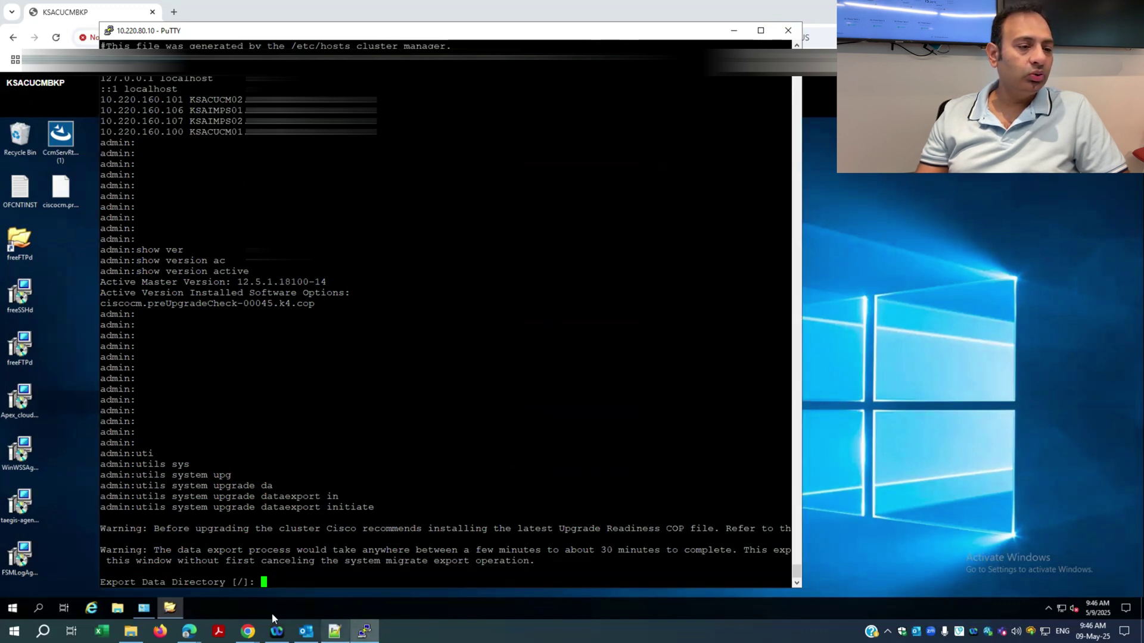
Step: Check the user list in the freeFTPd settings on the backup server and return to the terminal session
mouse_move(247, 632)
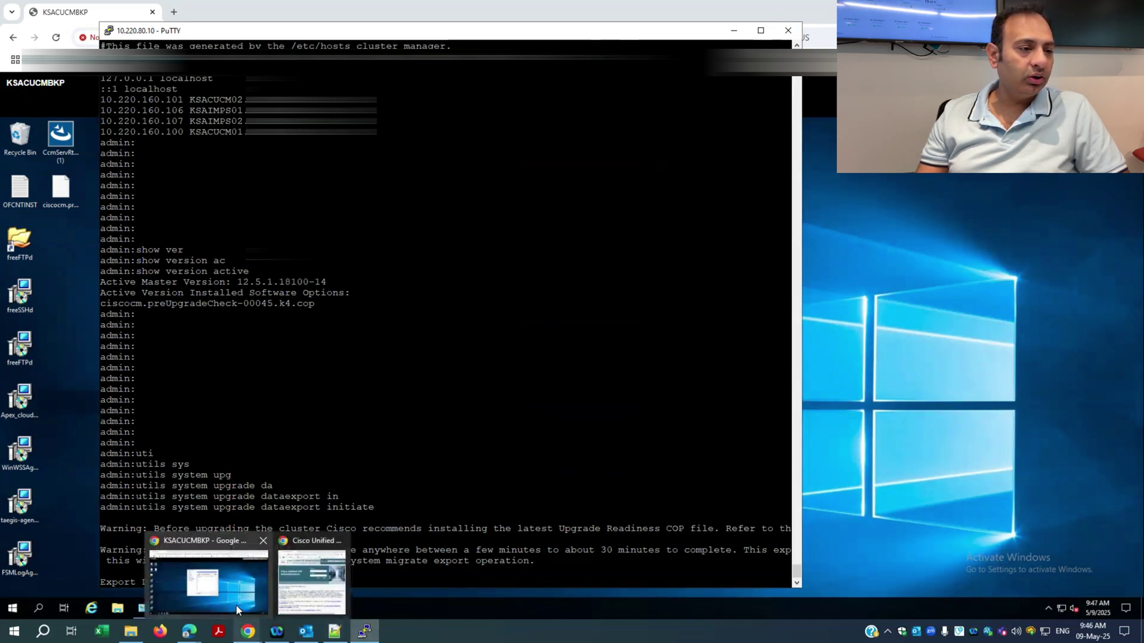
click(209, 575)
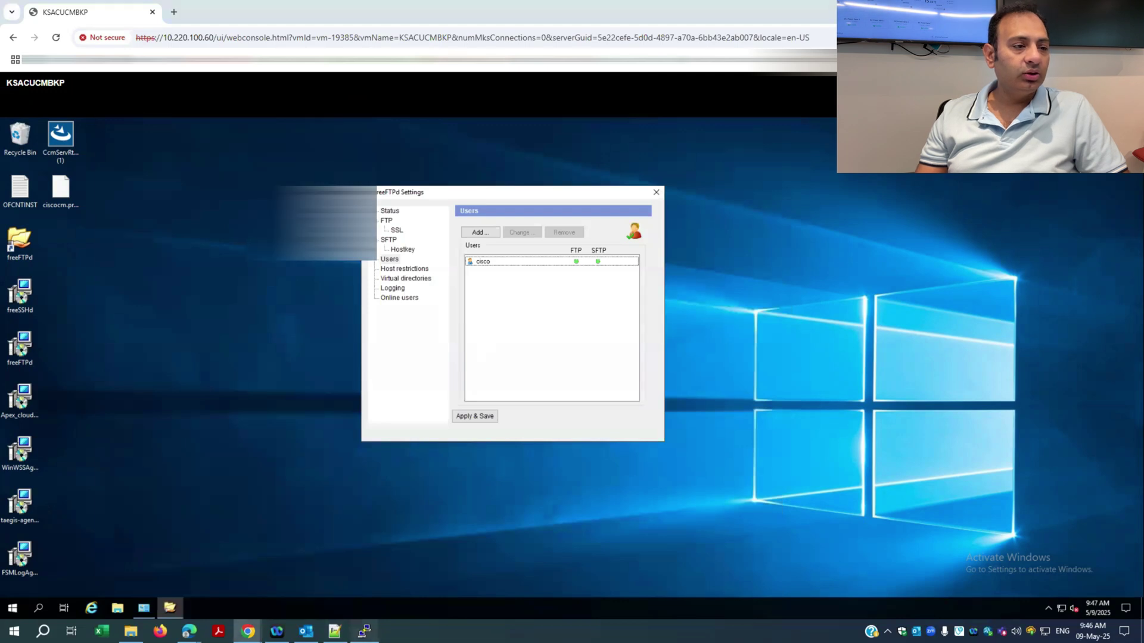
click(365, 631)
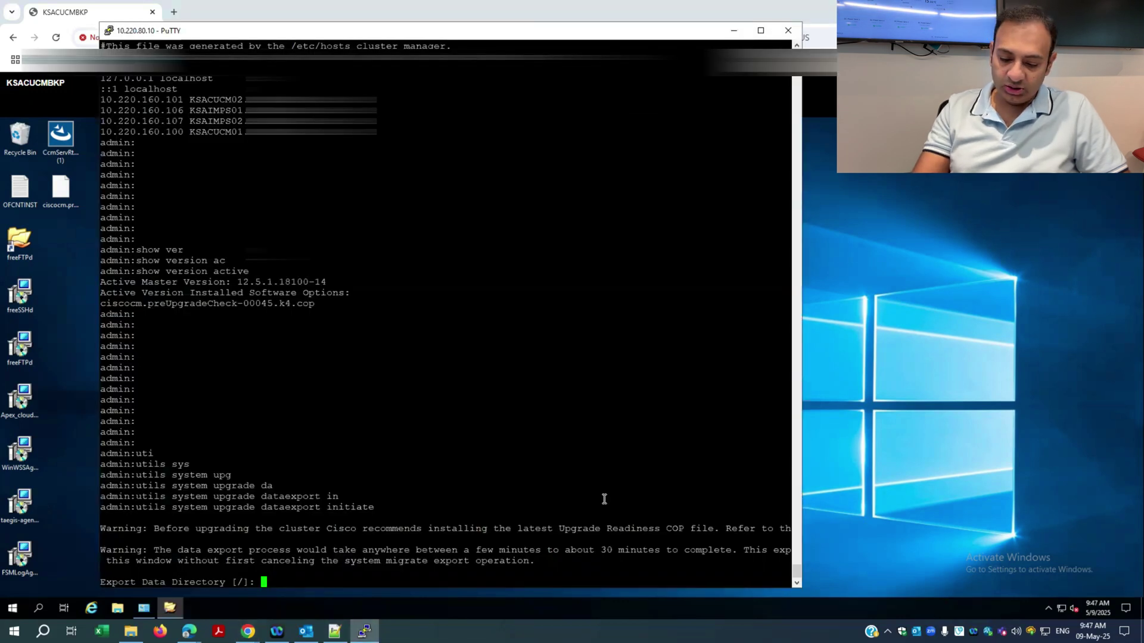
Step: Set the export directory to /, accept remote server 10.220.160.210 and login ID cisco, and enter the remote server password
text(/)
key(Return)
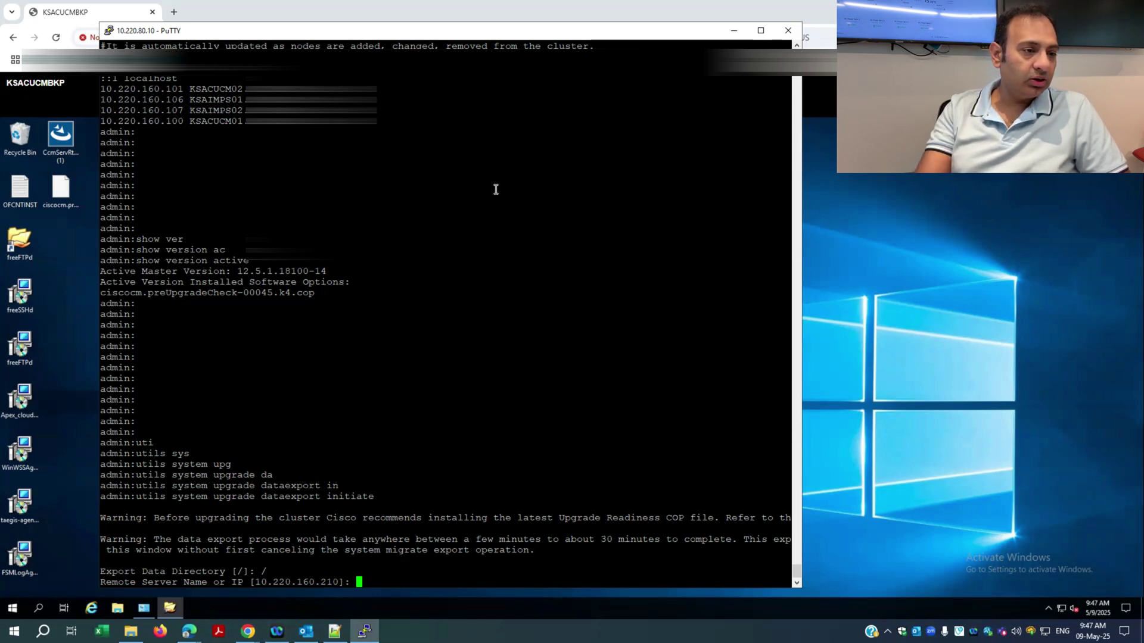
key(Return)
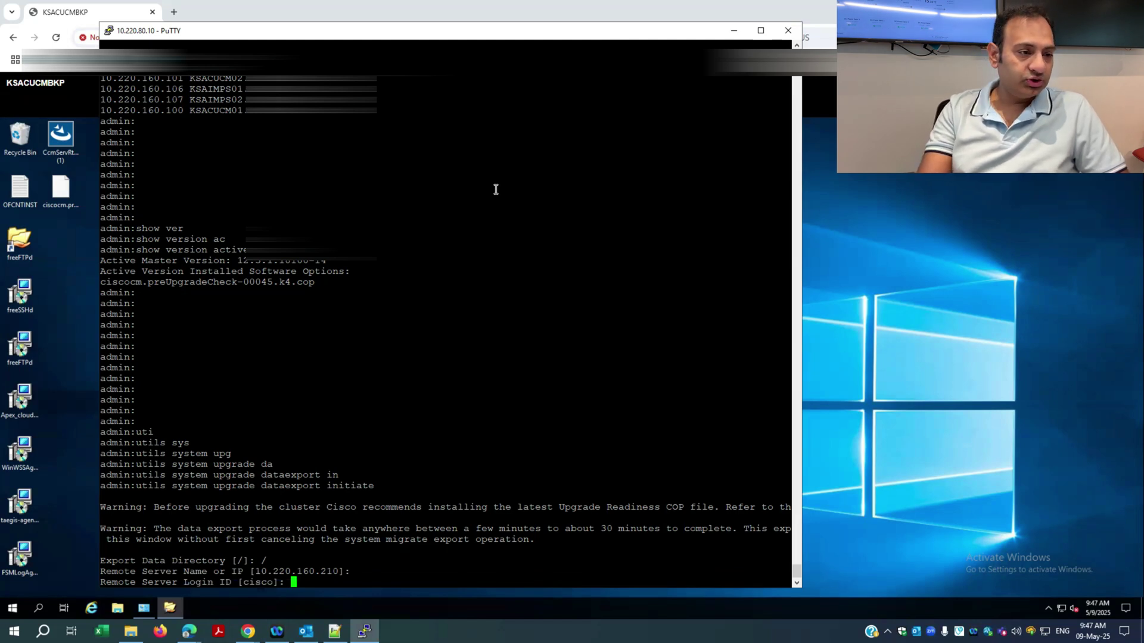
key(Return)
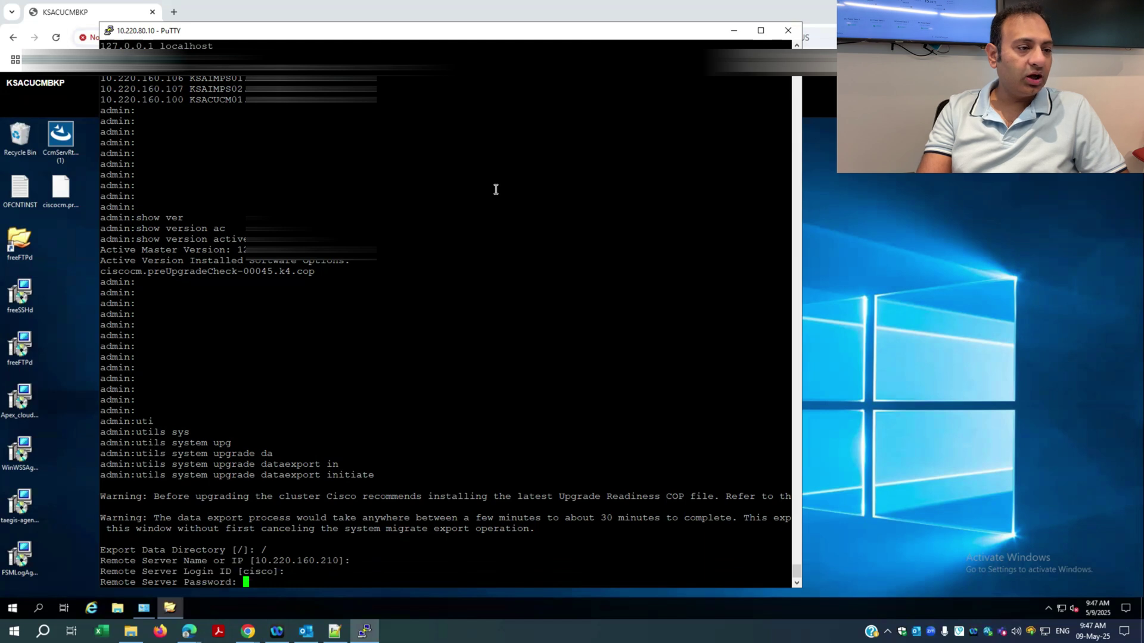
text(*********)
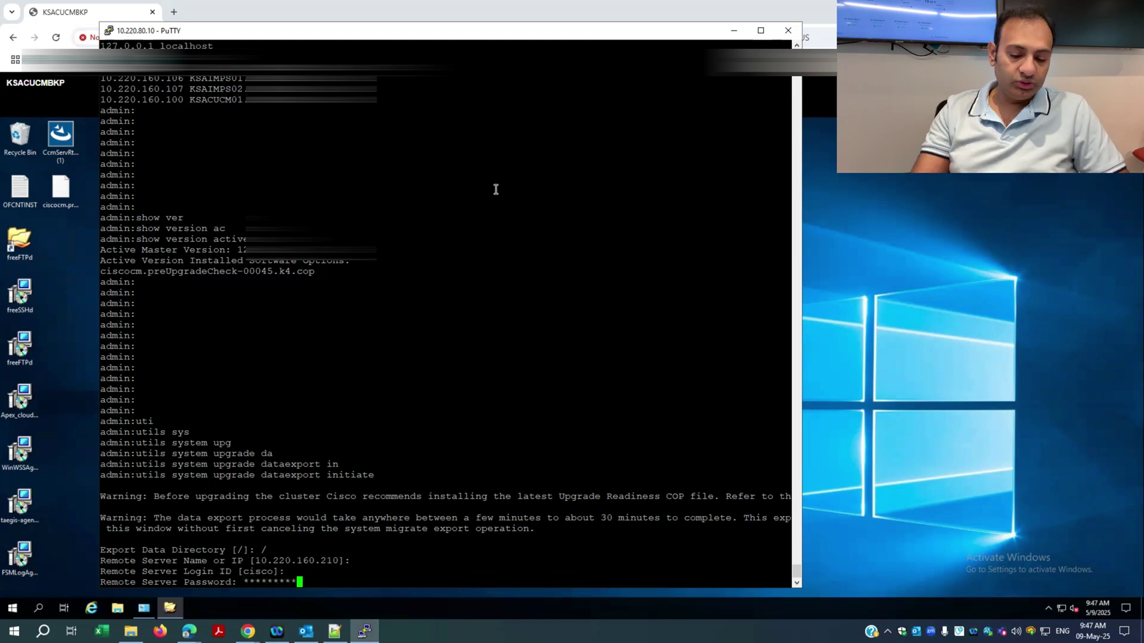
key(Return)
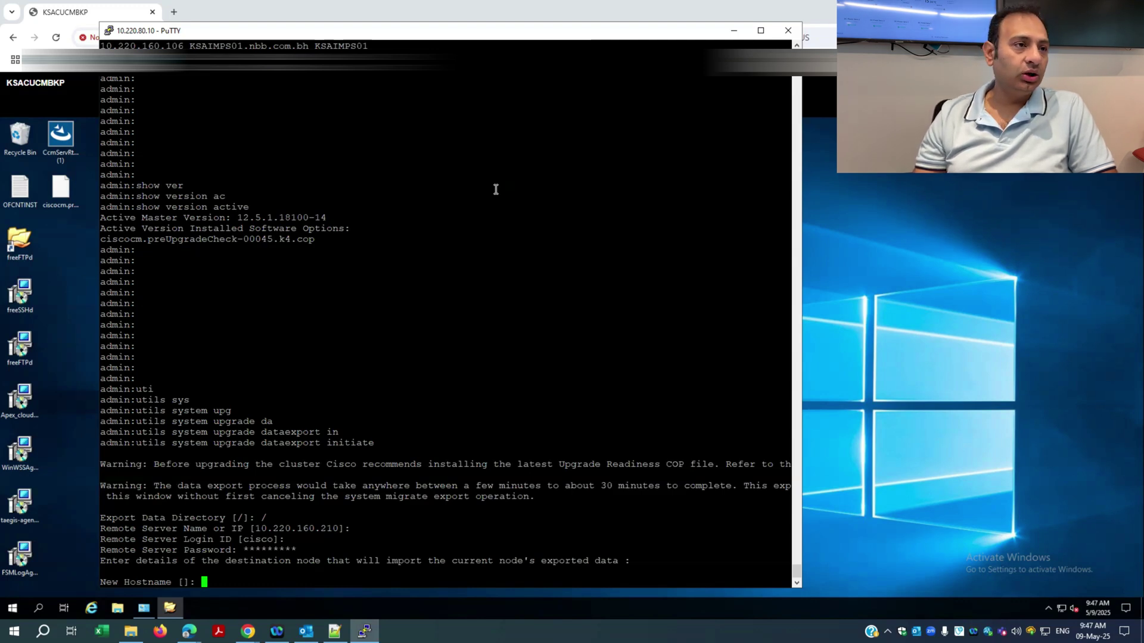
Step: Look up the publisher's name in the earlier hosts listing and enter KSACUCM01 as the destination node's new hostname
scroll(462, 197, up, 8)
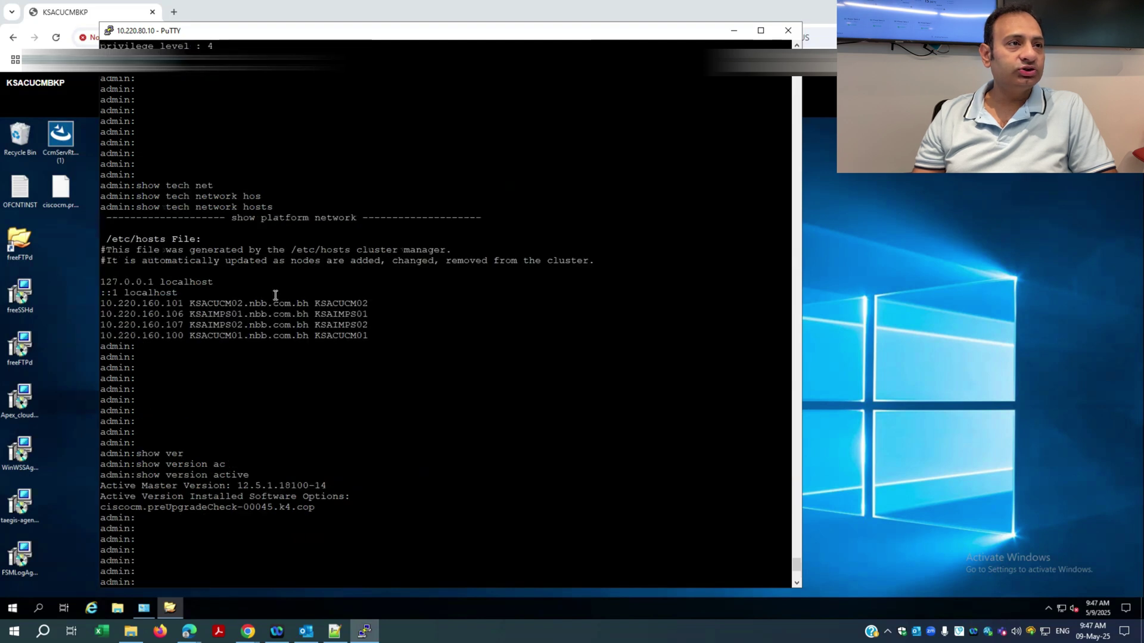
drag(191, 336, 243, 338)
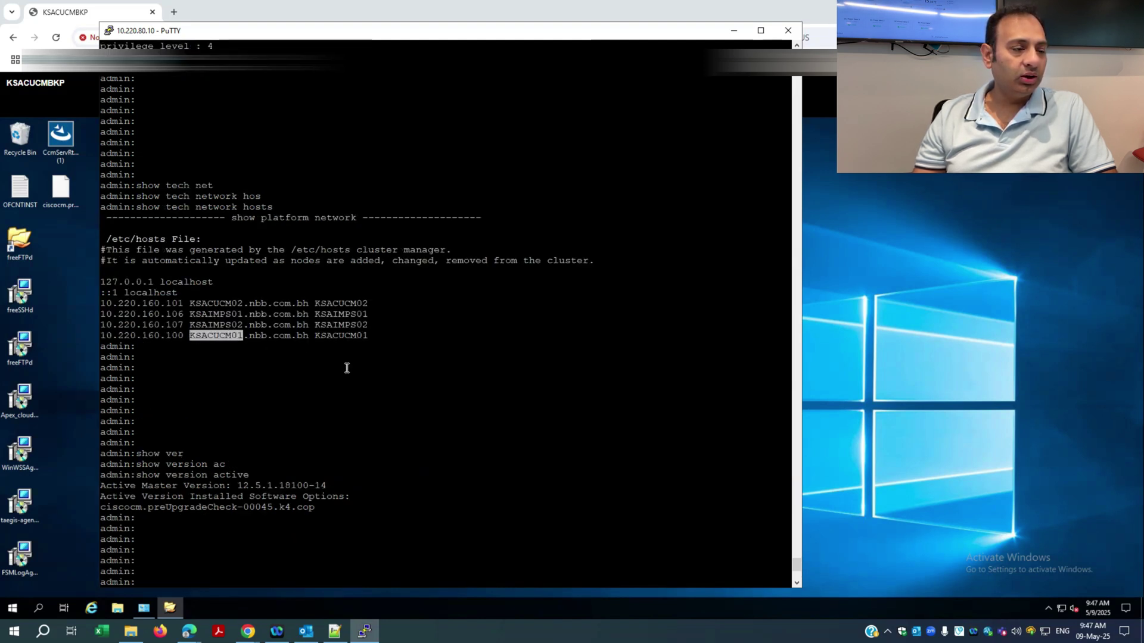
scroll(347, 368, down, 8)
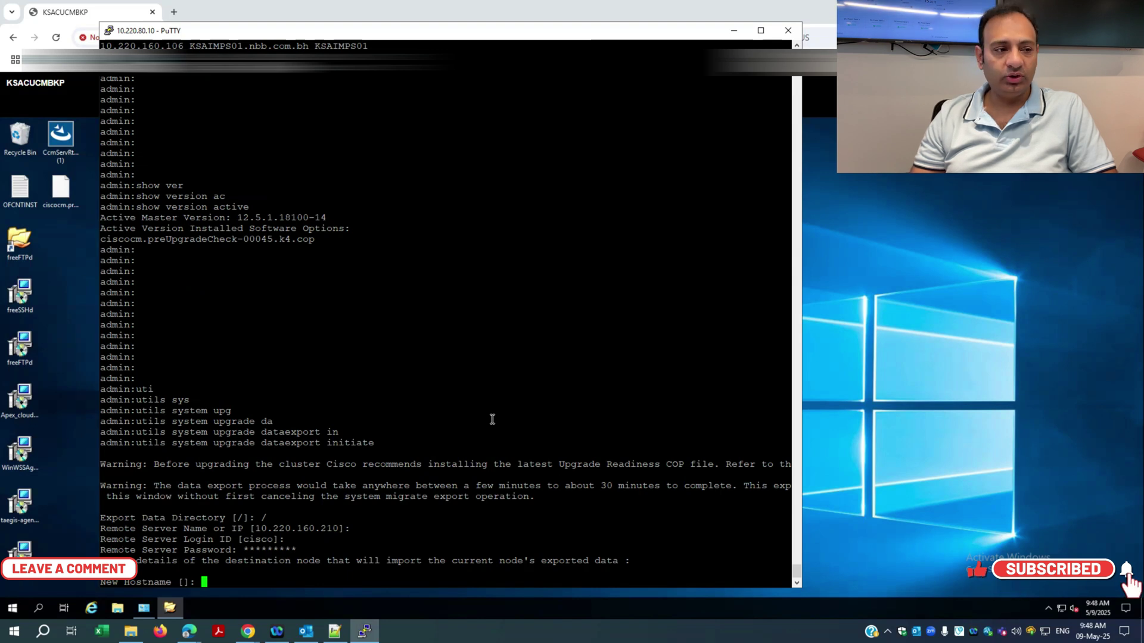
text(KSACUCM01)
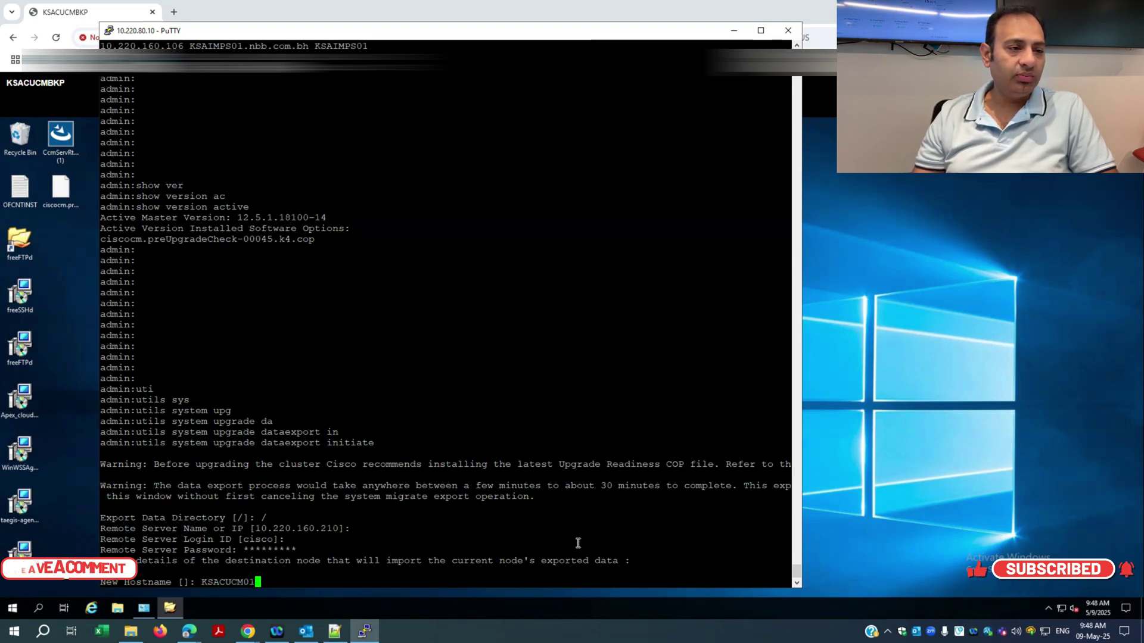
key(Return)
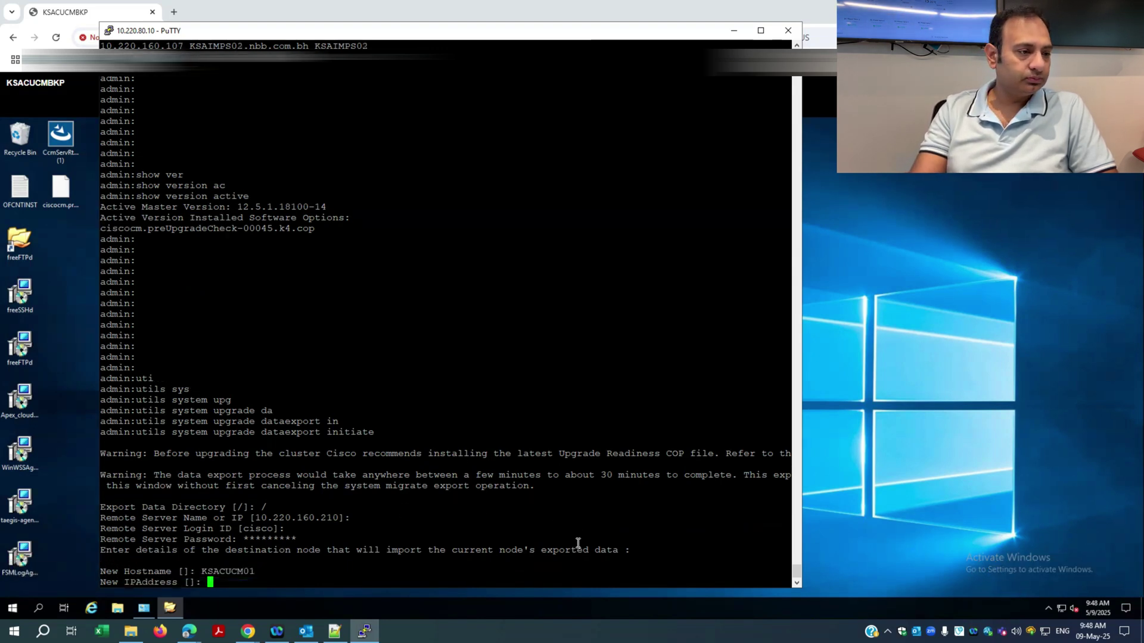
Step: Enter 10.220.160.100 as the destination node's new IP address
text(10.)
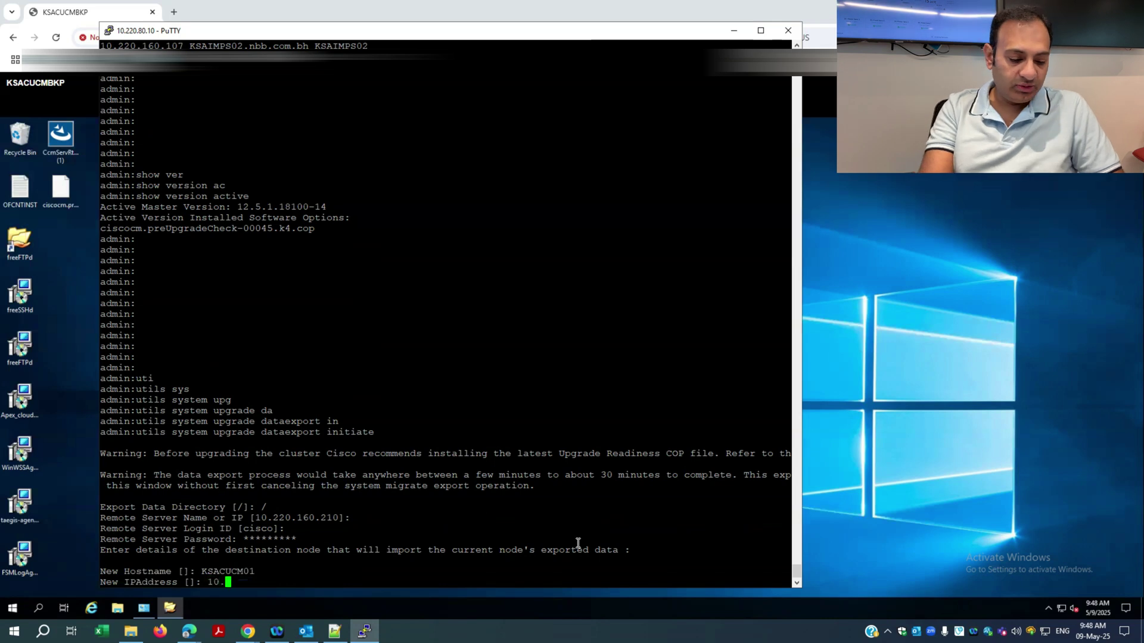
text(220.160.)
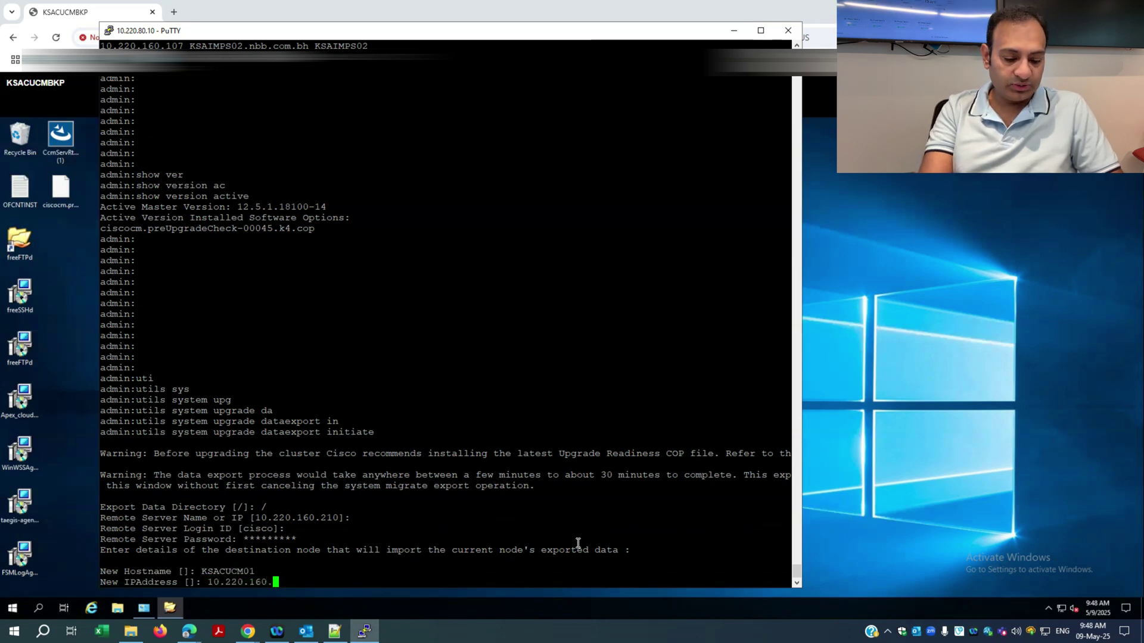
text(100)
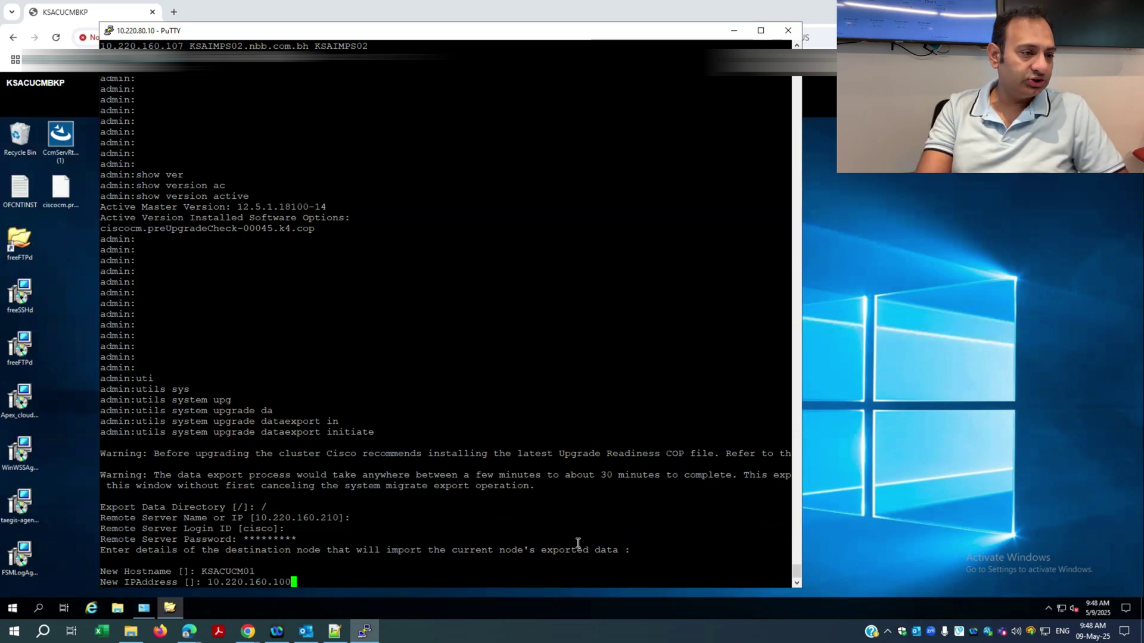
key(Return)
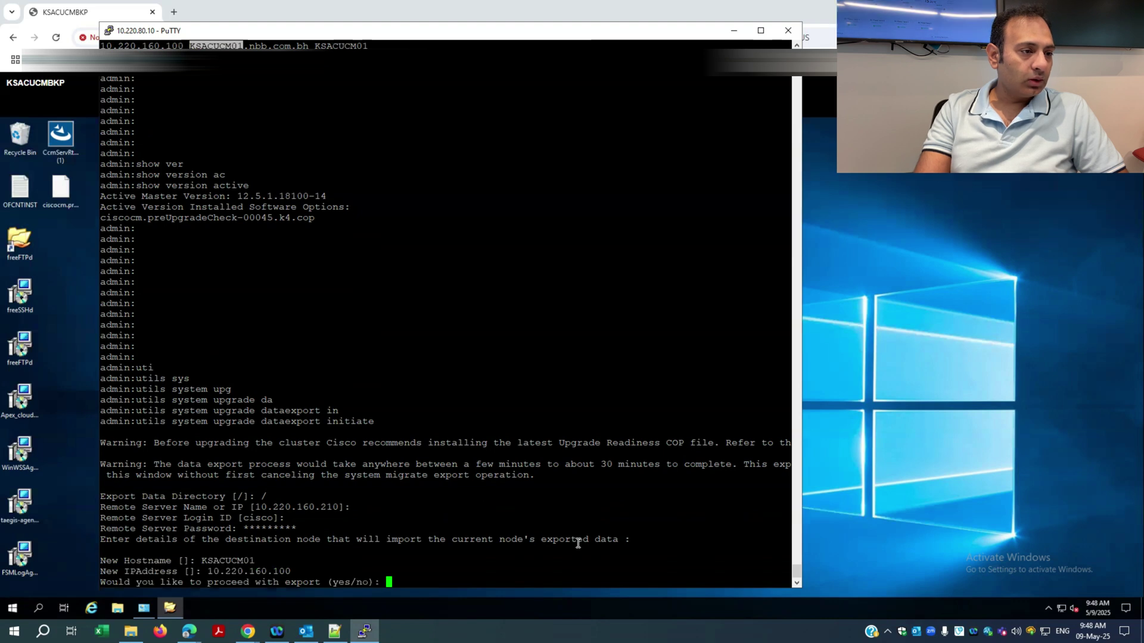
Step: Answer yes to proceed with the data export and highlight the Status line in its output
text(yes)
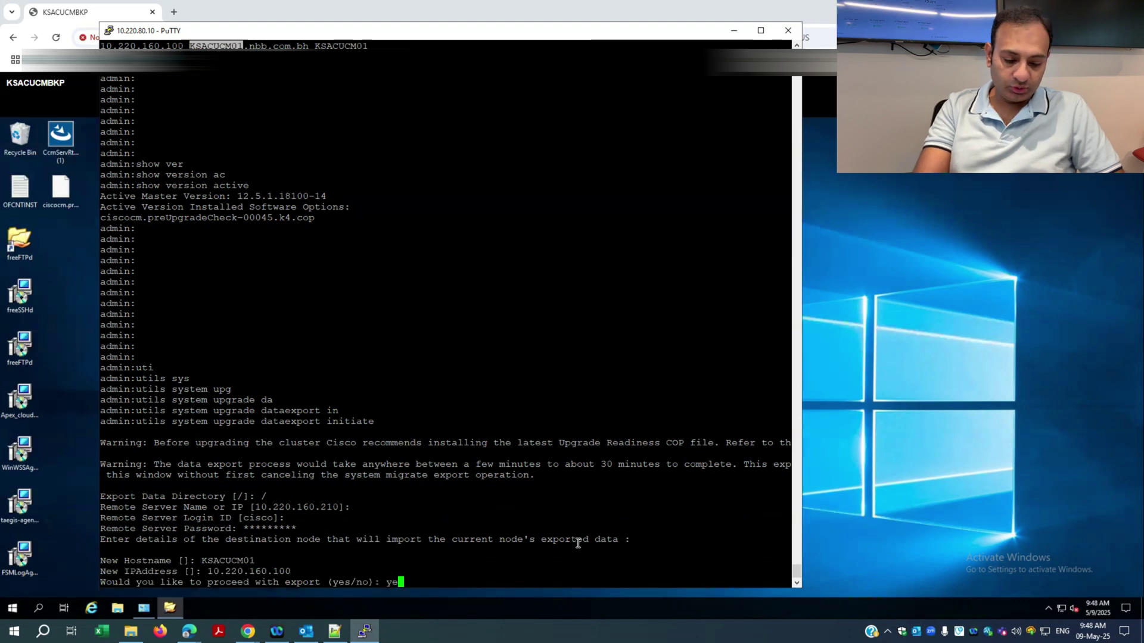
key(Return)
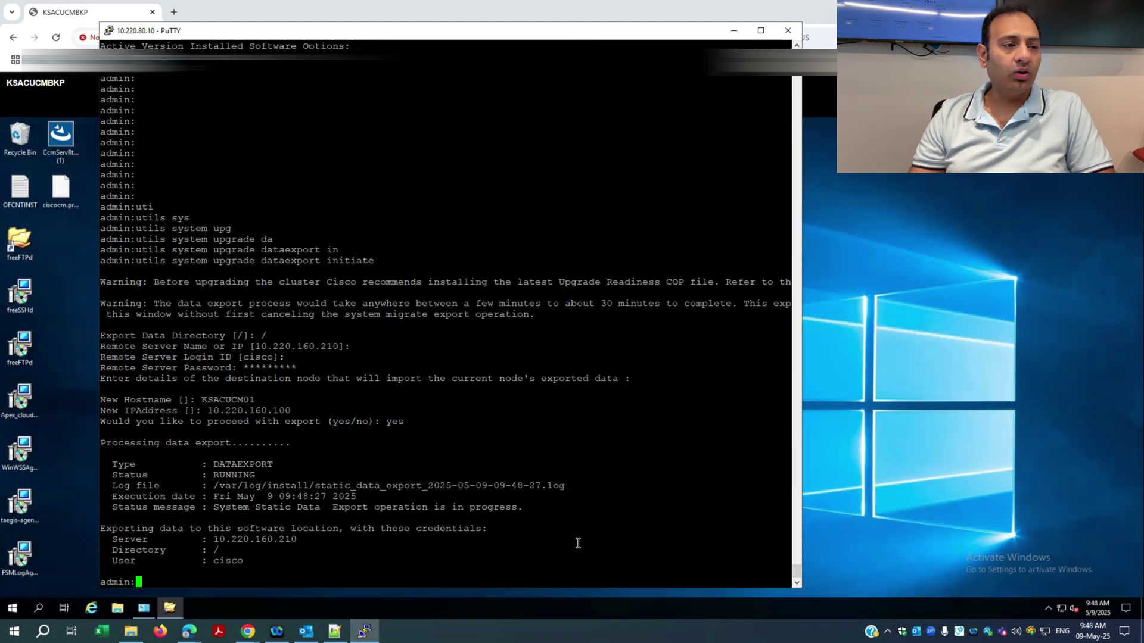
key(Return)
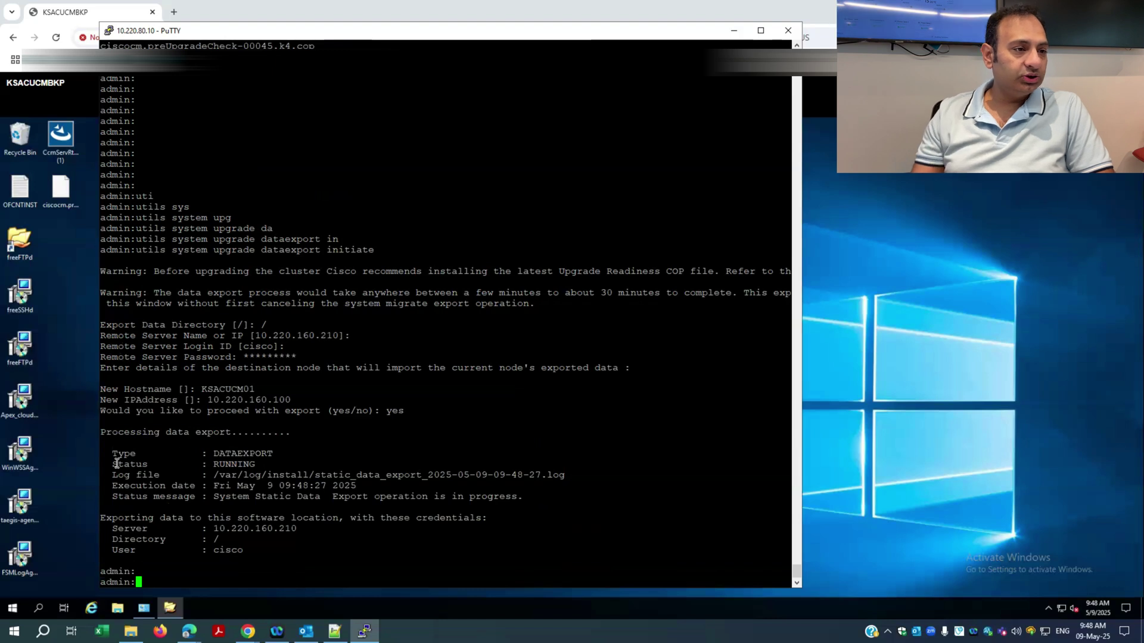
drag(111, 463, 237, 463)
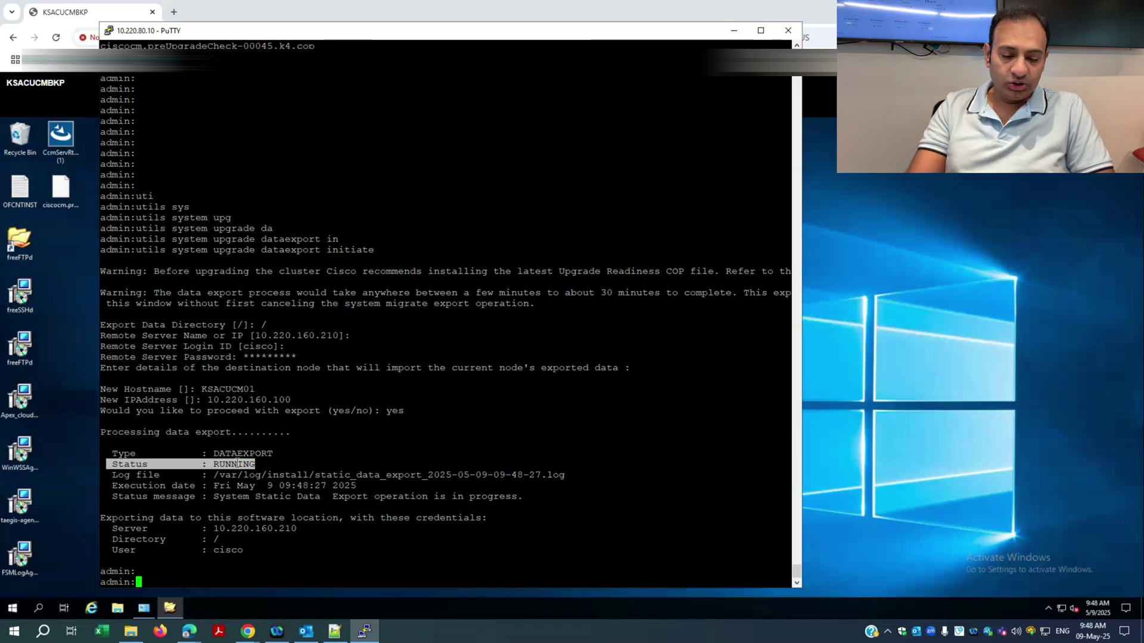
Step: Check the export's progress with utils system upgrade dataexport status, highlighting the status value in the output
key(Up)
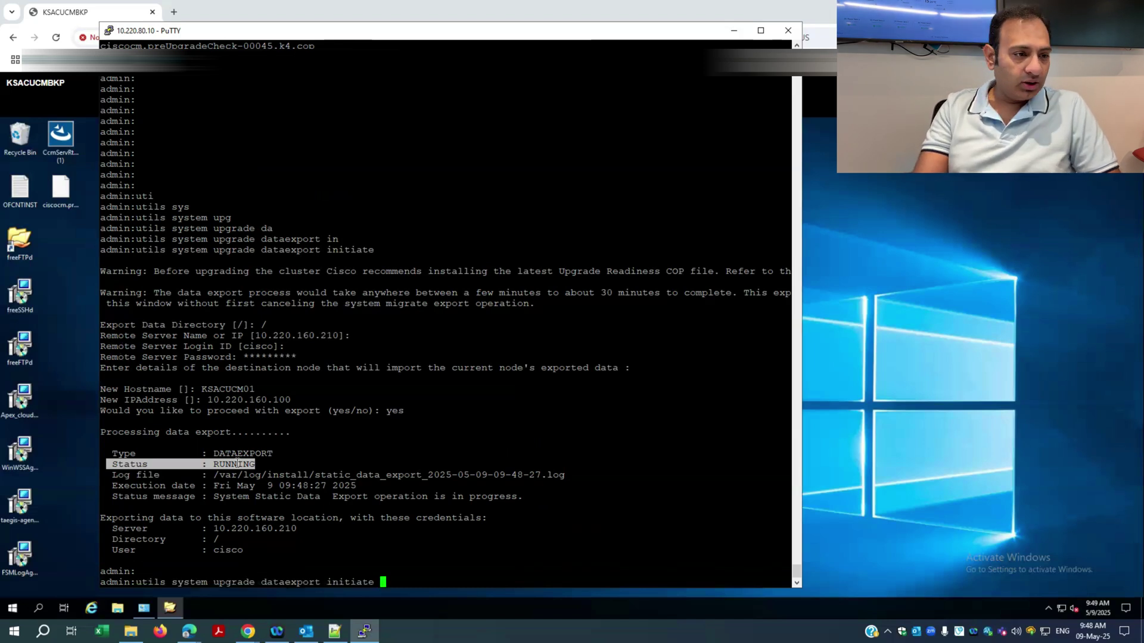
key(BackSpace)
key(BackSpace)
key(BackSpace)
key(BackSpace)
key(BackSpace)
key(BackSpace)
key(BackSpace)
key(BackSpace)
key(BackSpace)
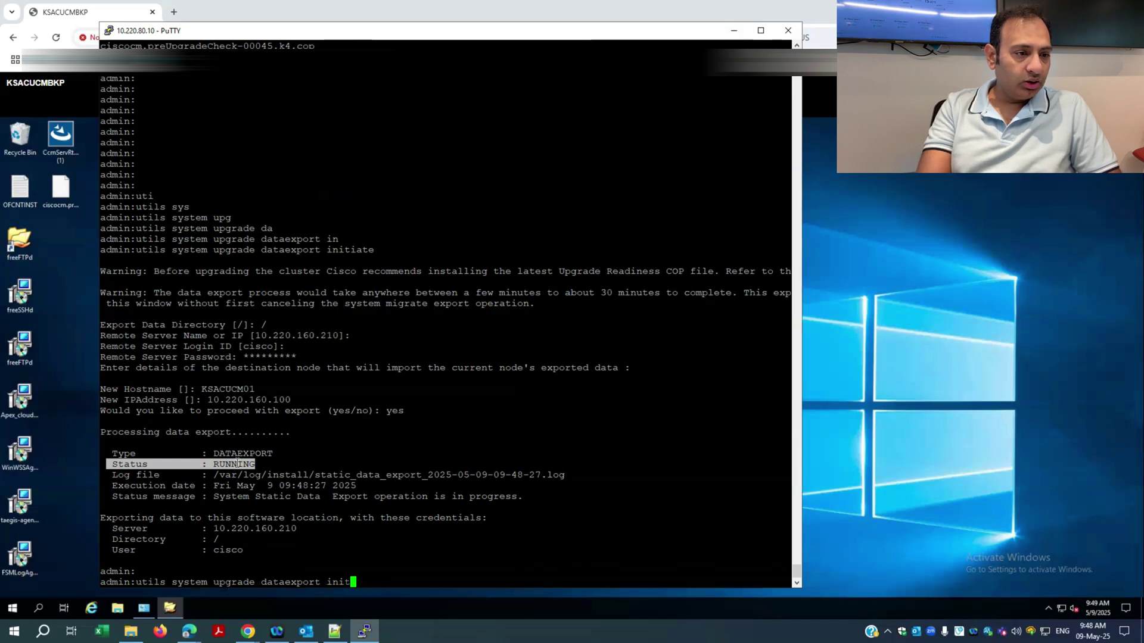
text(sta)
key(Tab)
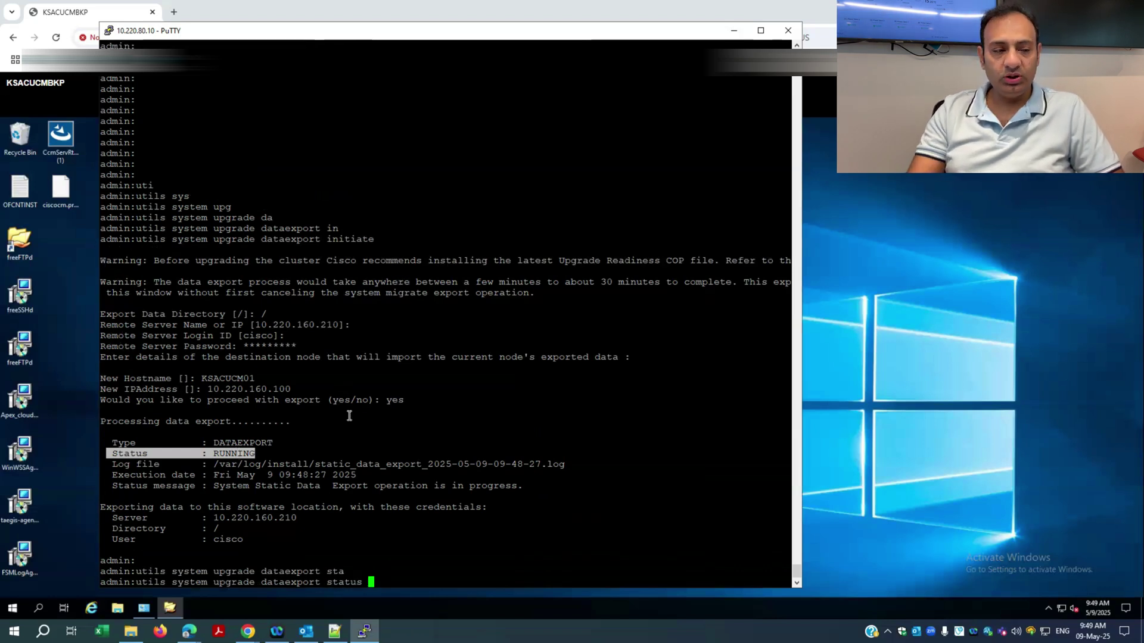
click(240, 472)
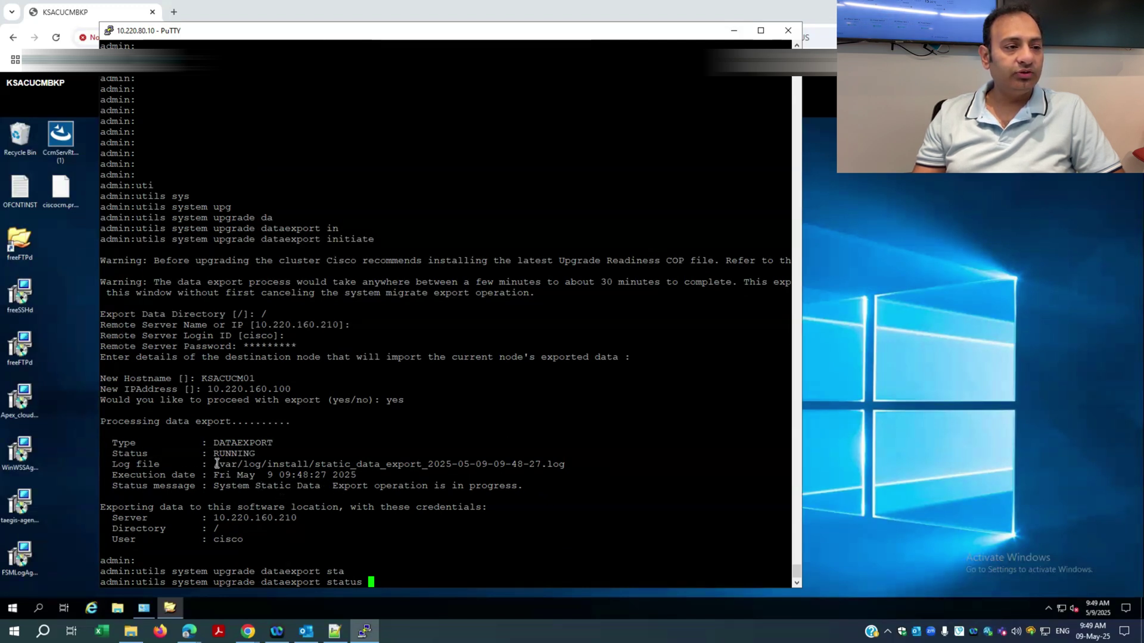
drag(113, 453, 256, 454)
key(Return)
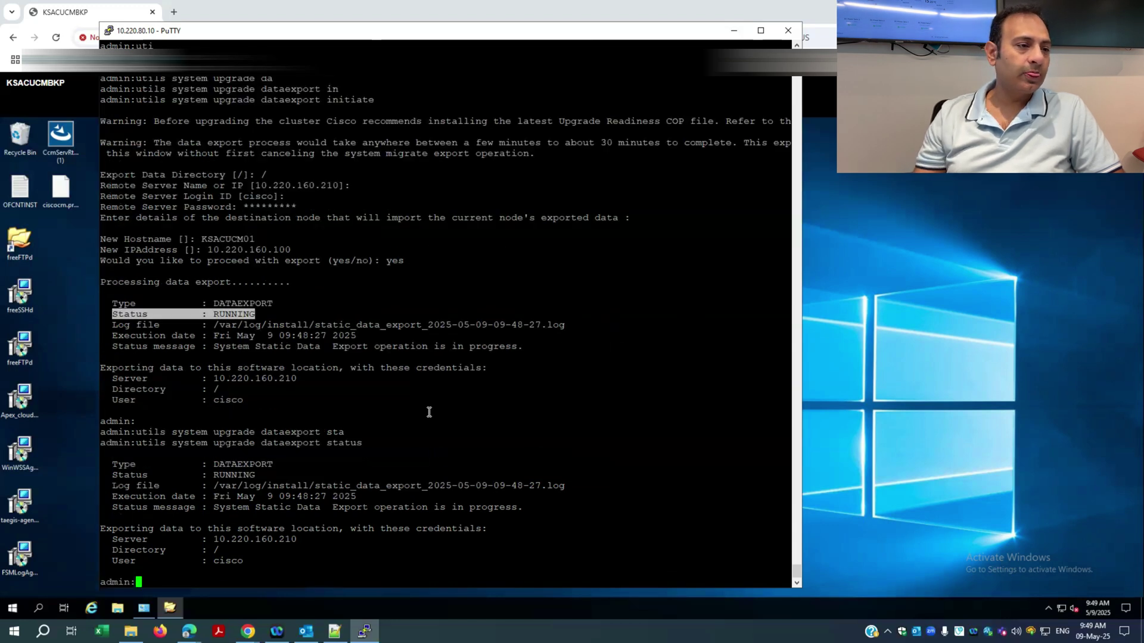
double_click(242, 475)
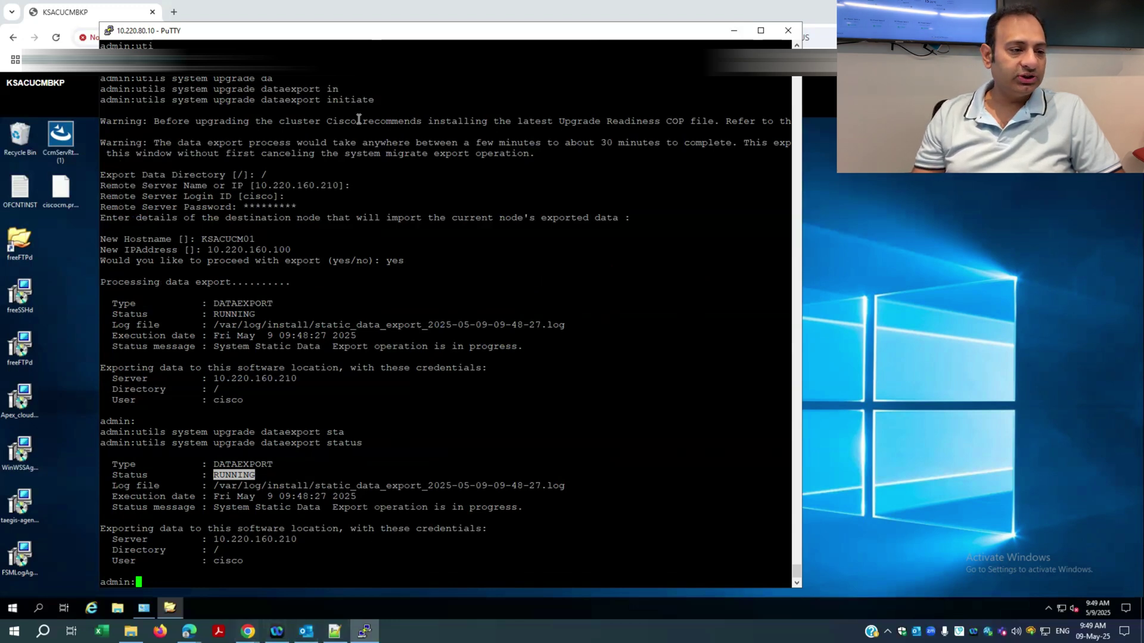
Step: Minimize the terminal, inspect the backup folder on the backup server's Data (D:) drive for exported files, and return to the drive's root
click(734, 31)
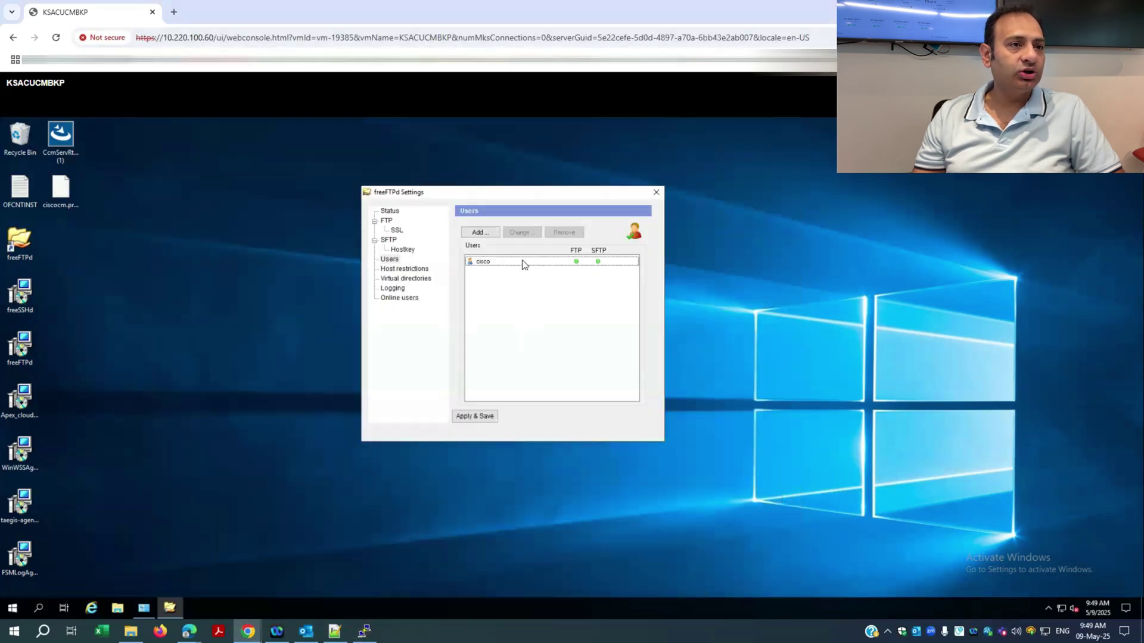
click(118, 607)
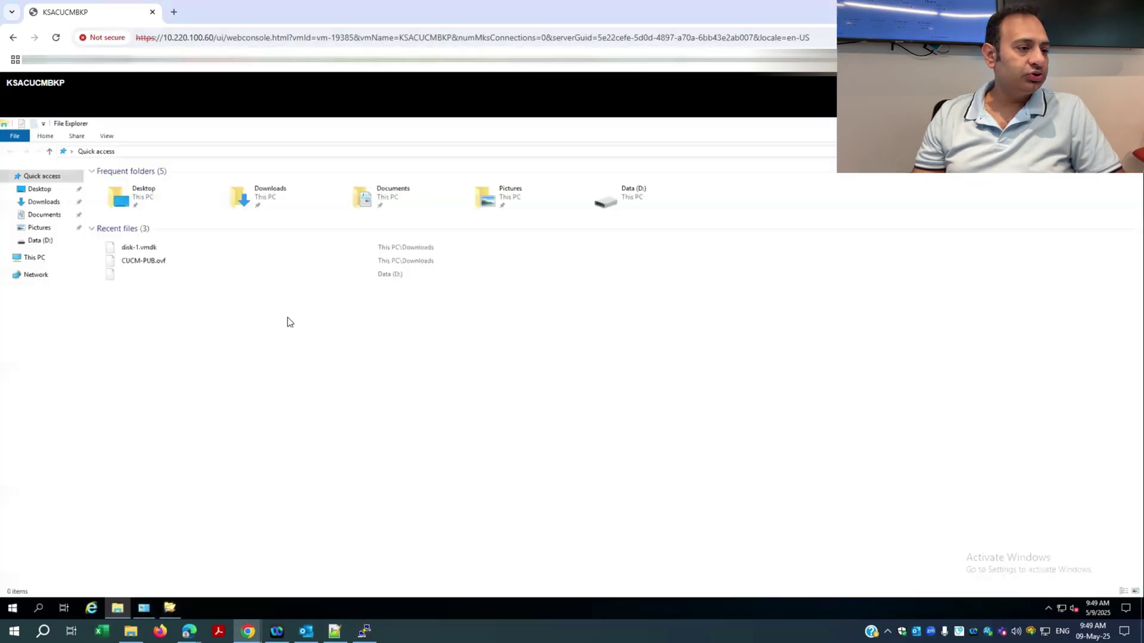
click(35, 257)
double_click(269, 244)
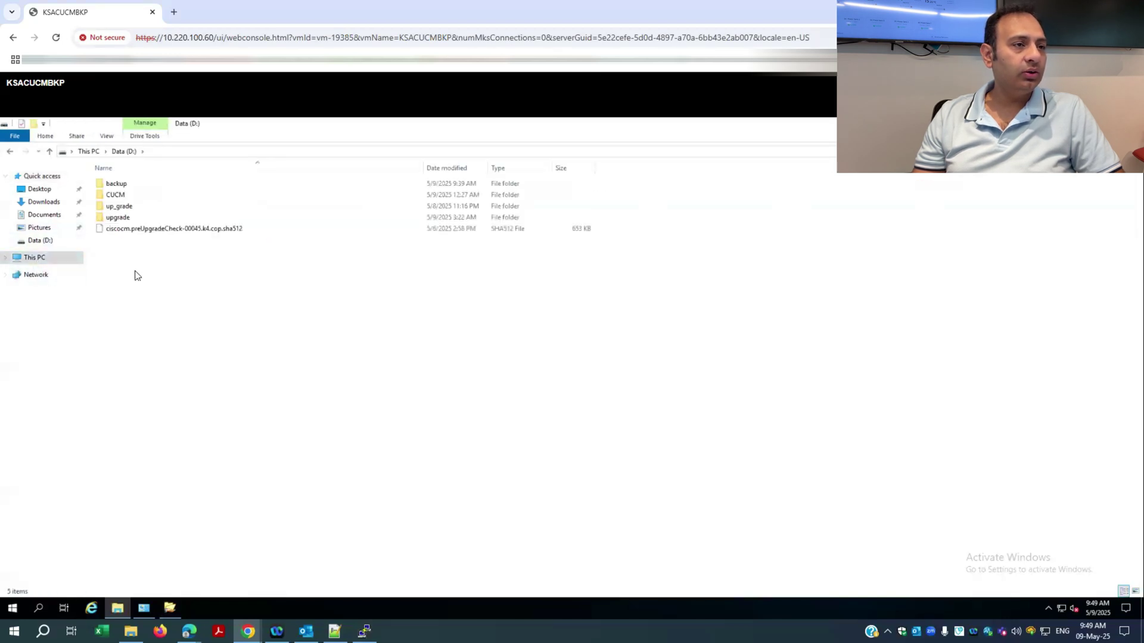
double_click(115, 186)
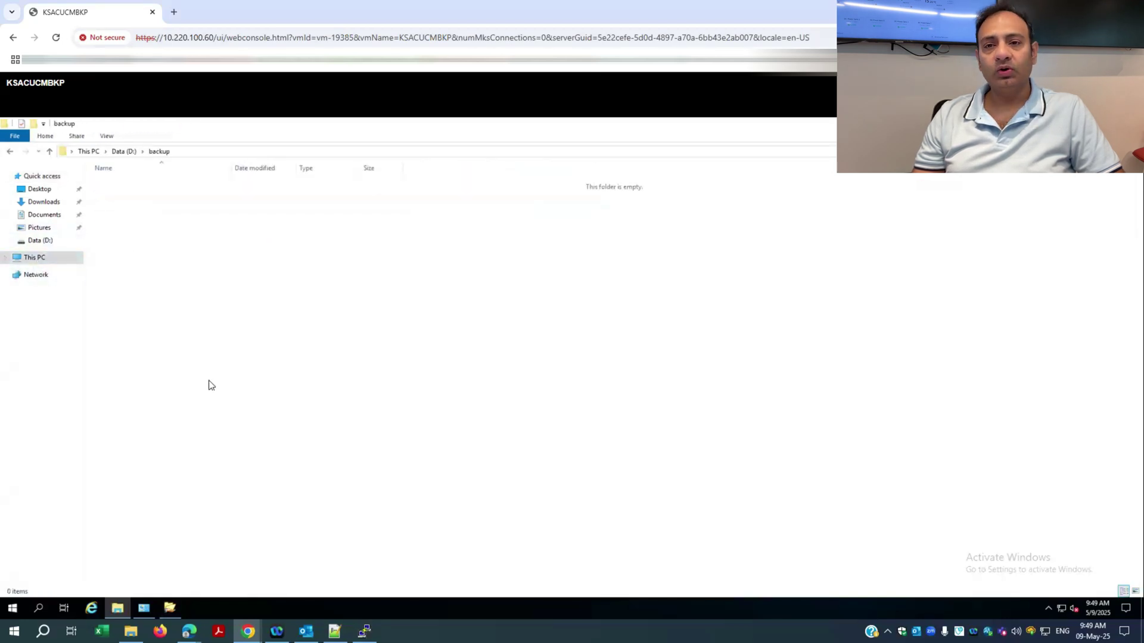
click(12, 151)
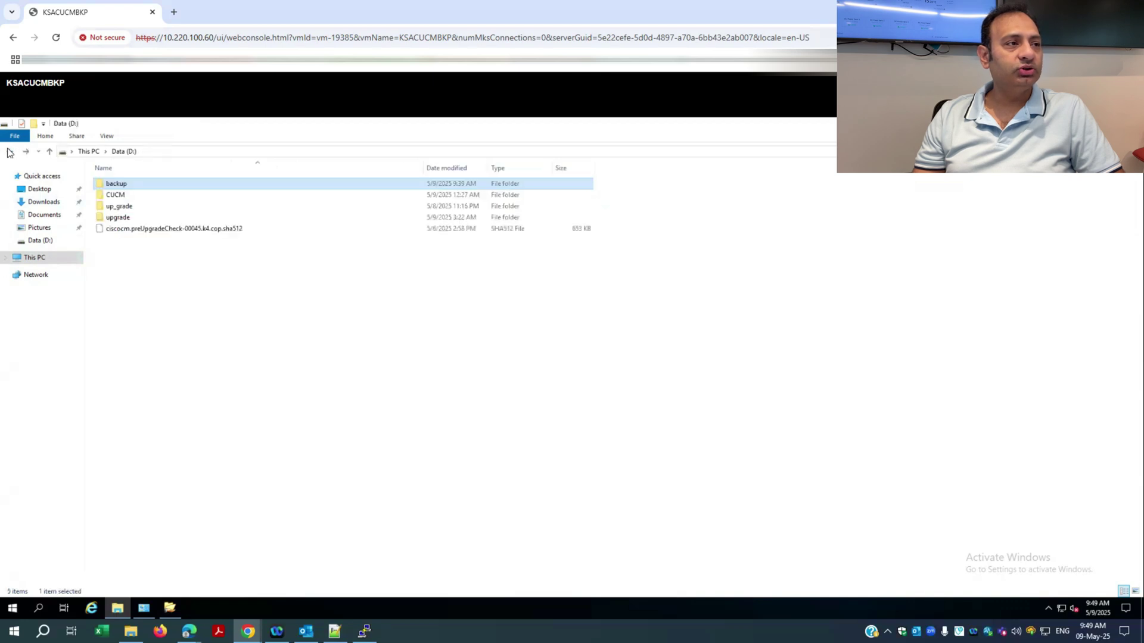
Step: Return to the PuTTY session, rerun utils system upgrade dataexport status, and highlight the Status line in its output
click(11, 153)
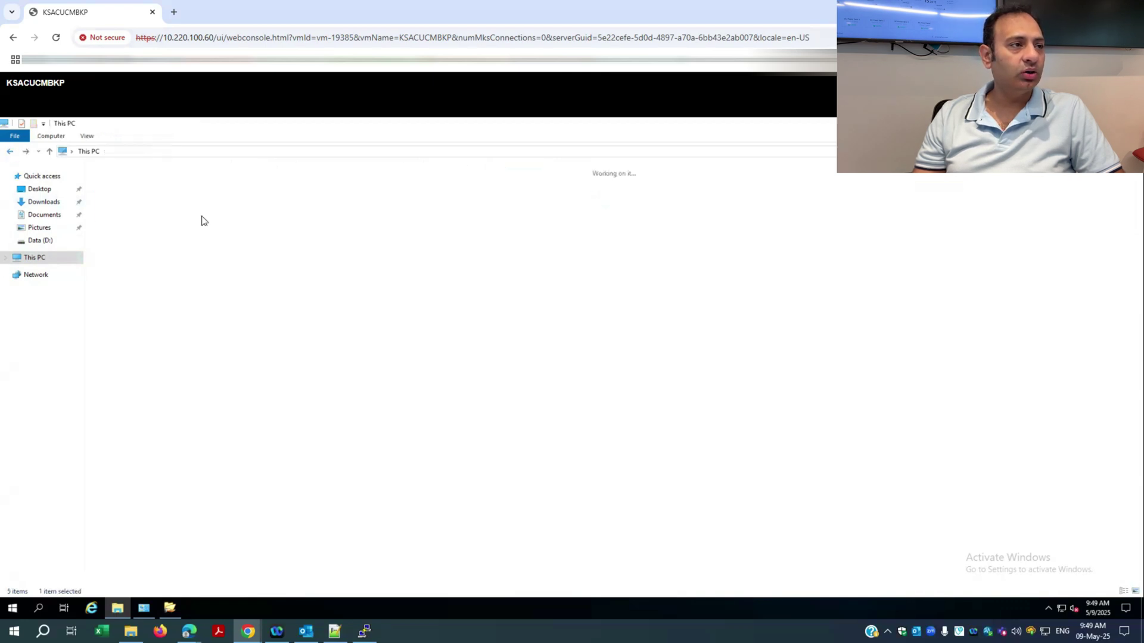
click(365, 632)
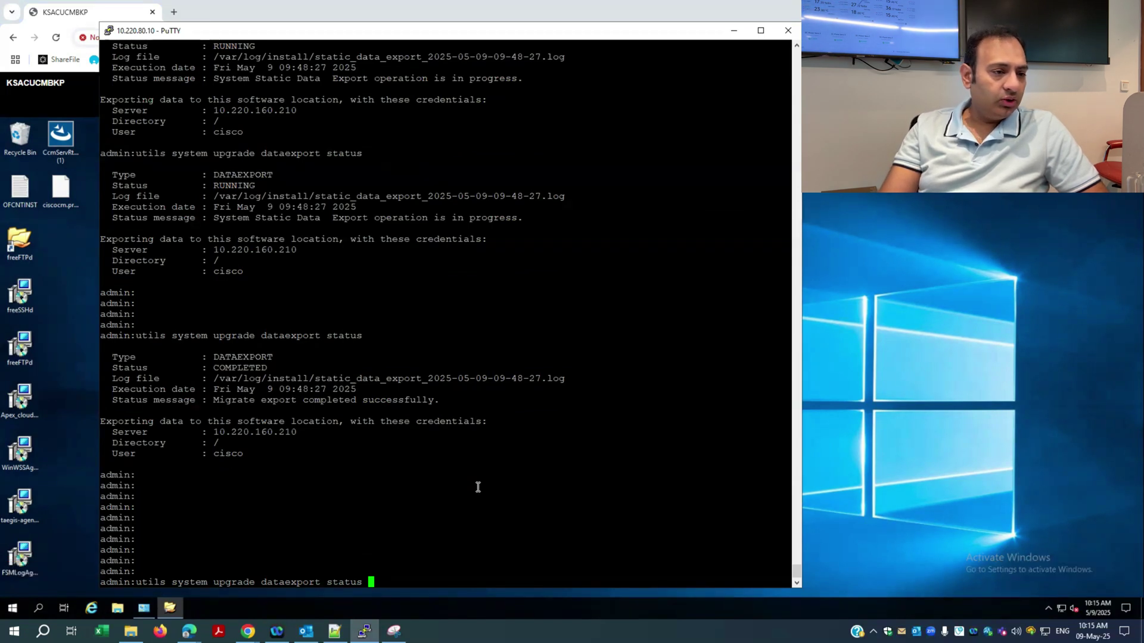
key(Return)
key(Return)
key(Return)
key(Return)
key(Return)
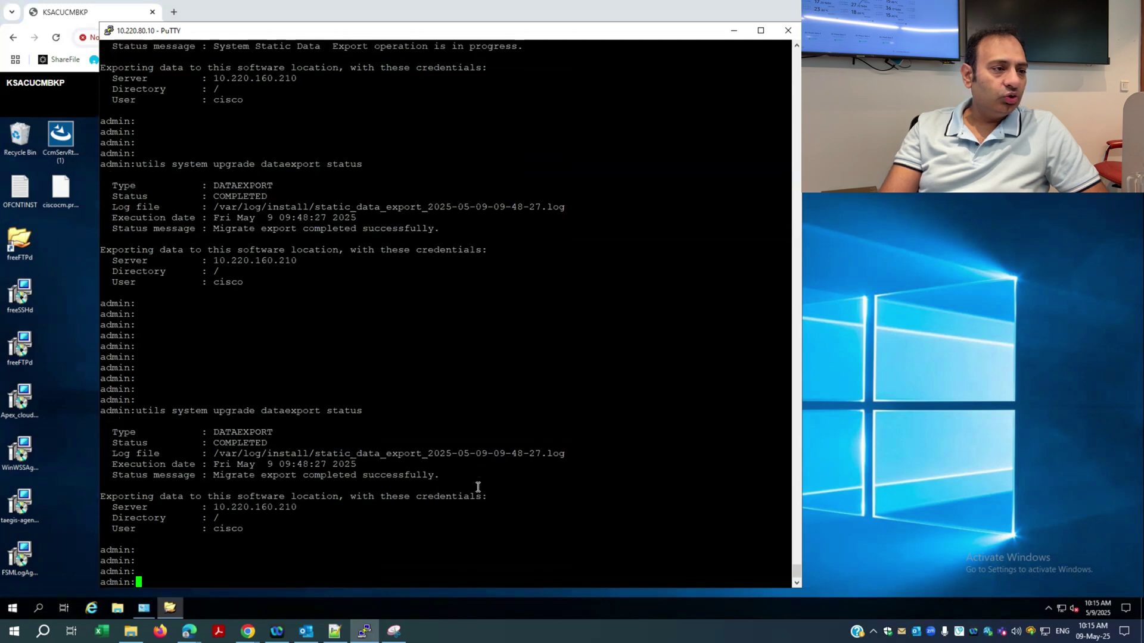
drag(108, 433, 271, 429)
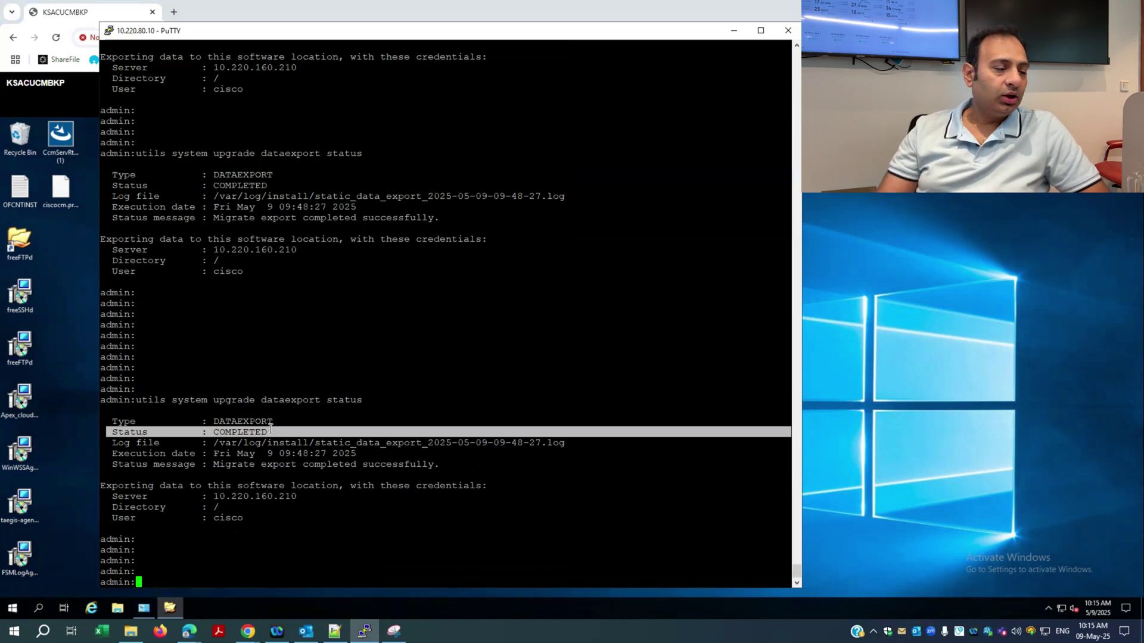
Step: Inspect the exported files in D:\backup\cluster-10.220.160.100 on the backup server, widening the Name column, and return to the backup folder
click(123, 616)
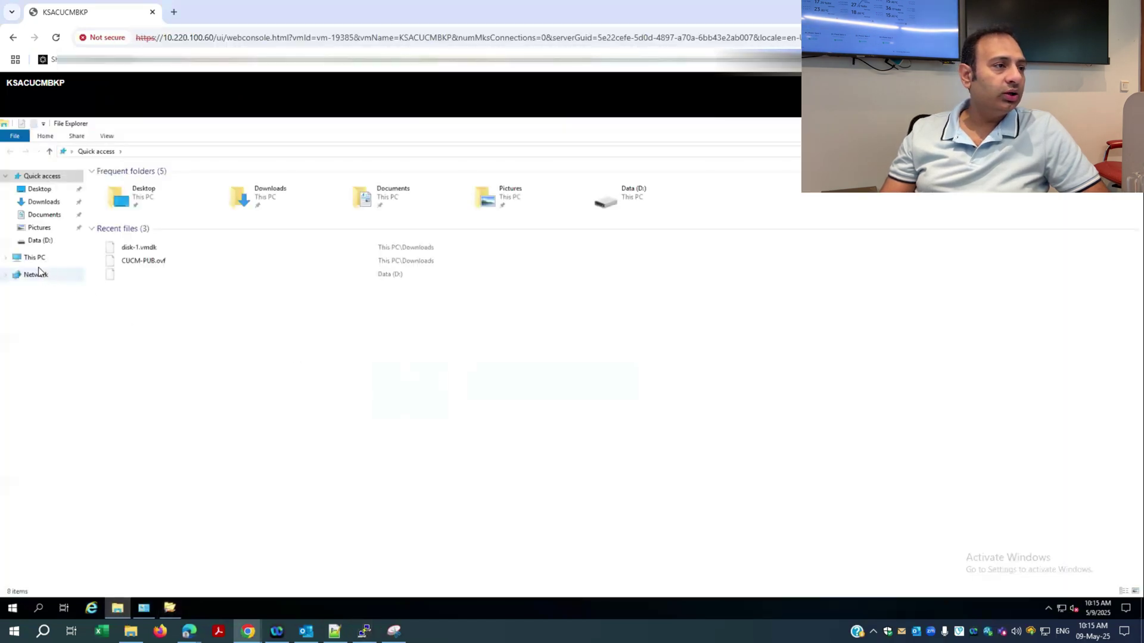
click(34, 258)
double_click(292, 249)
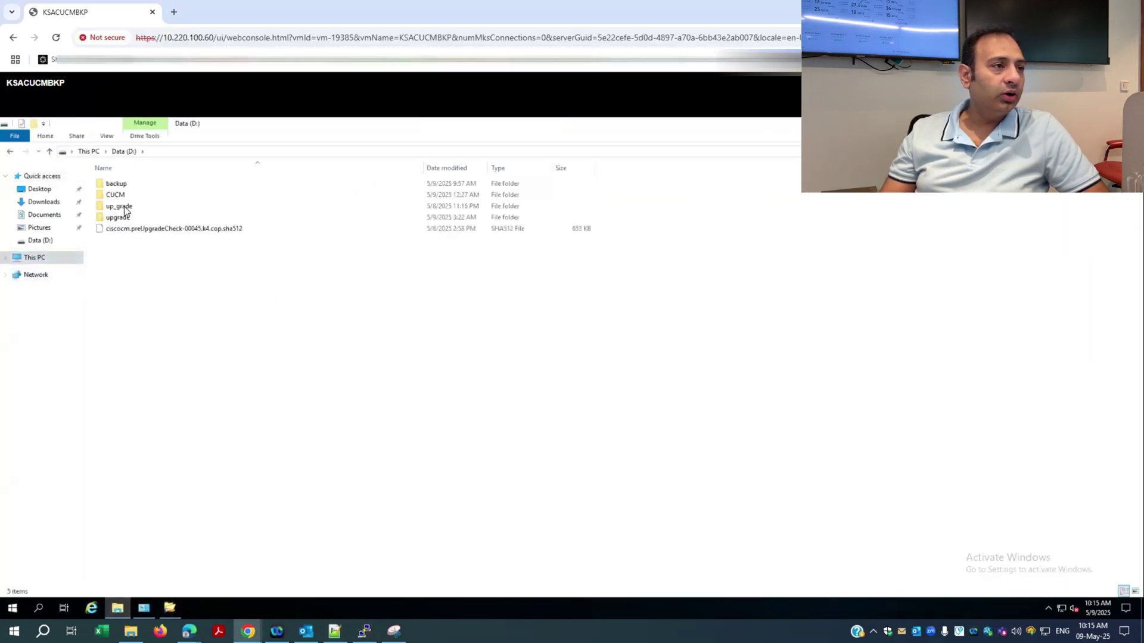
double_click(116, 183)
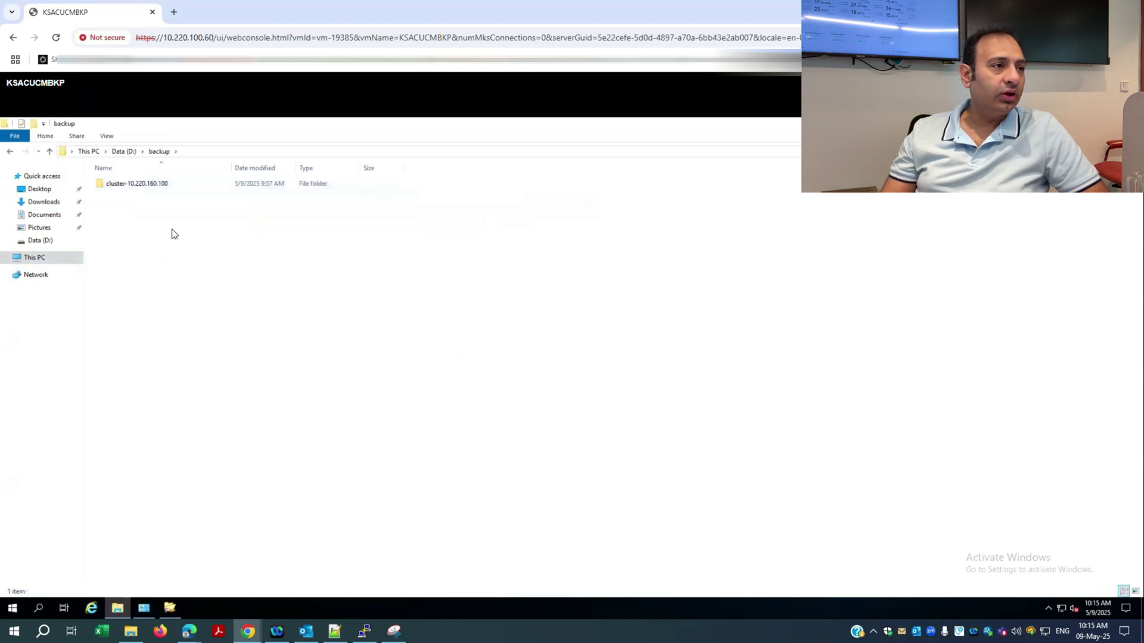
mouse_move(126, 190)
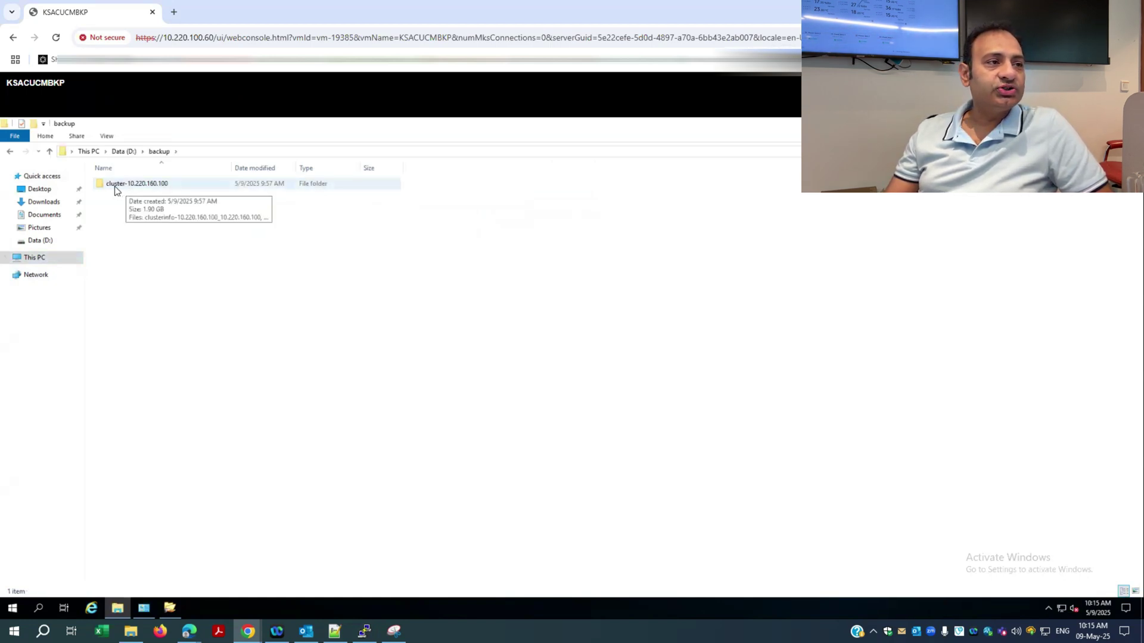
double_click(154, 185)
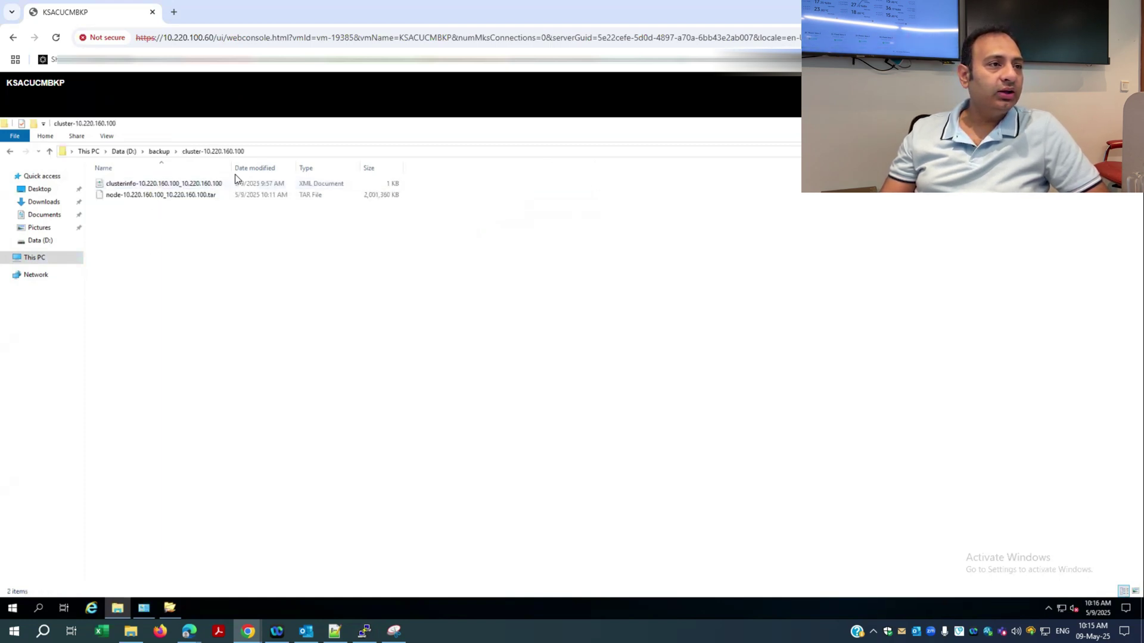
drag(231, 169, 344, 168)
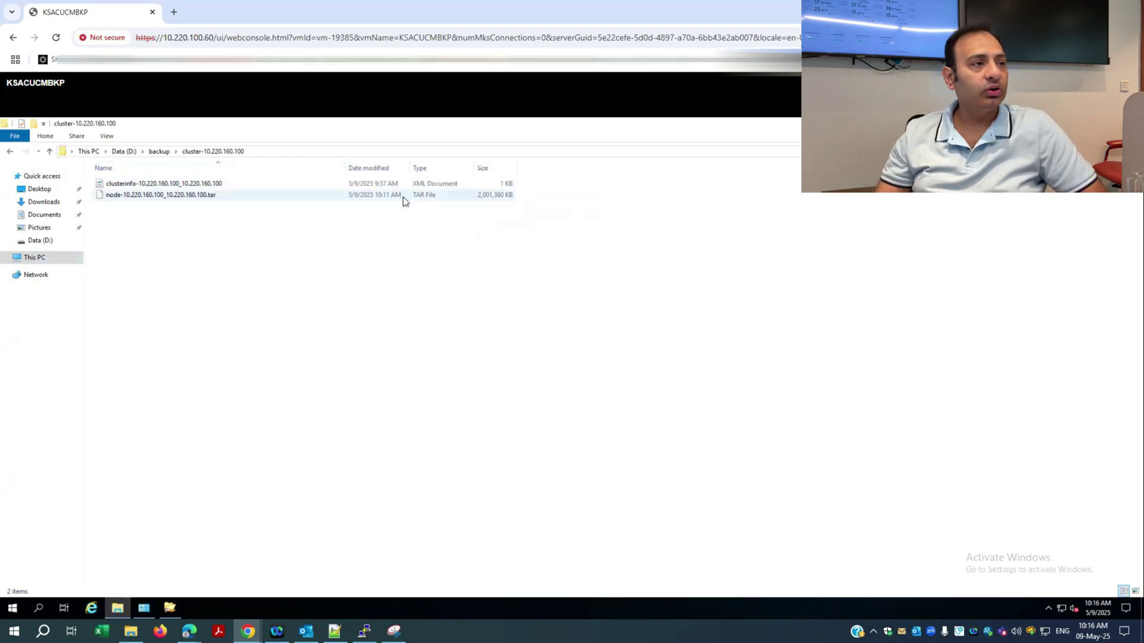
click(11, 153)
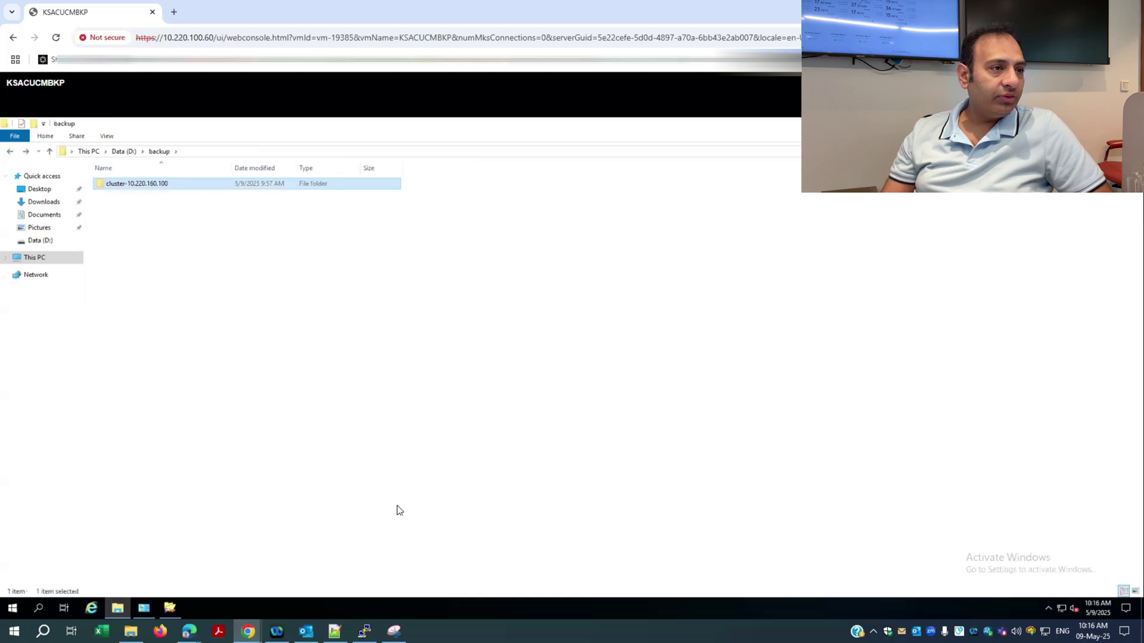
Step: Switch back to PuTTY and bring up fresh admin prompts in the CLI session on node 10.220.160.101
click(364, 631)
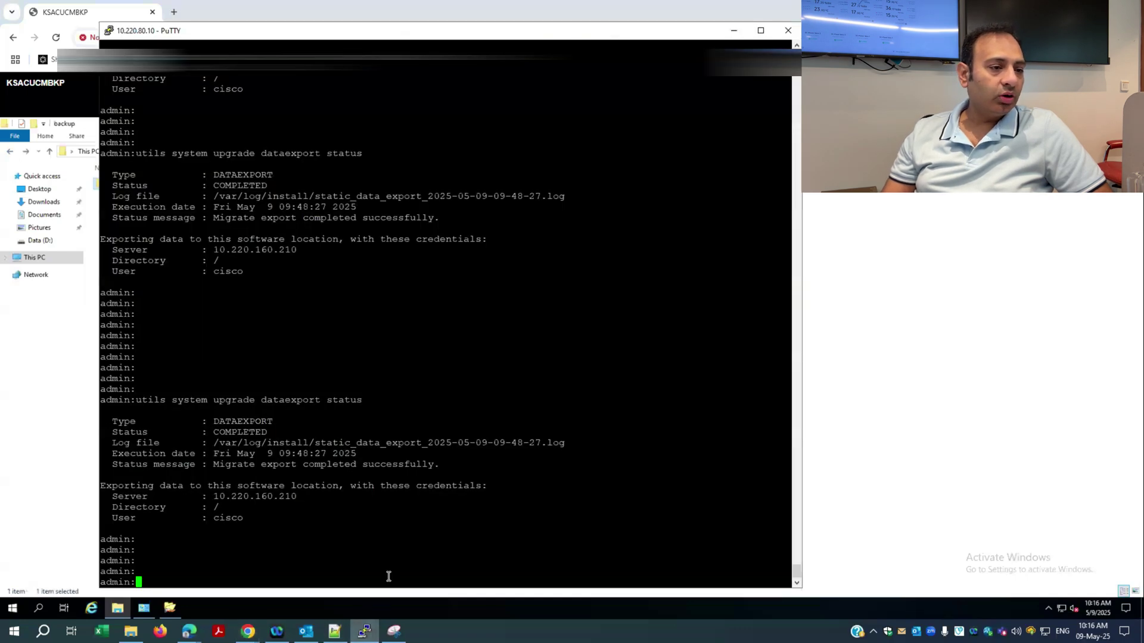
key(Return)
key(Return)
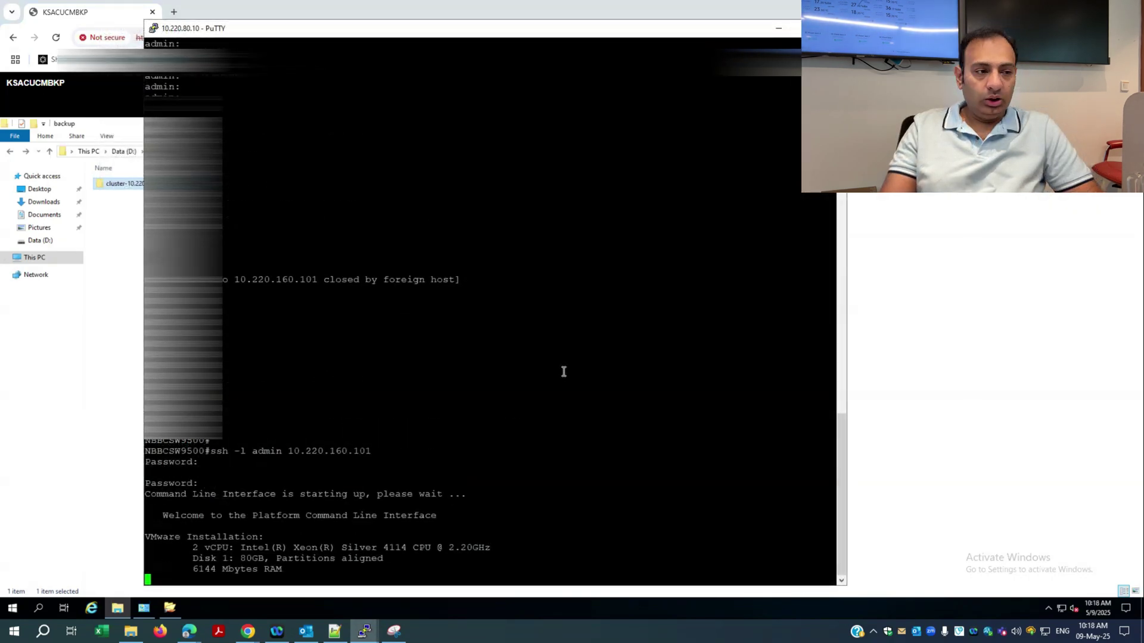
key(Return)
key(Return)
key(Return)
key(Return)
key(Return)
key(Return)
key(Return)
key(Return)
key(Return)
key(Return)
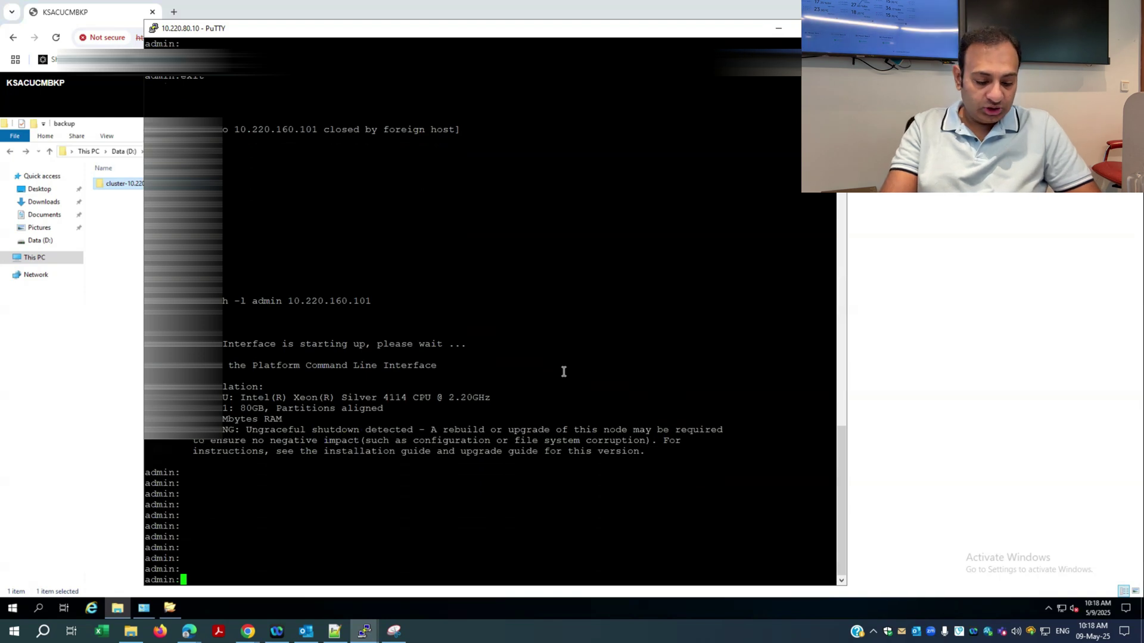
Step: Run show myself on node 10.220.160.101 to check its machine name and account details
text(showm)
key(BackSpace)
key(BackSpace)
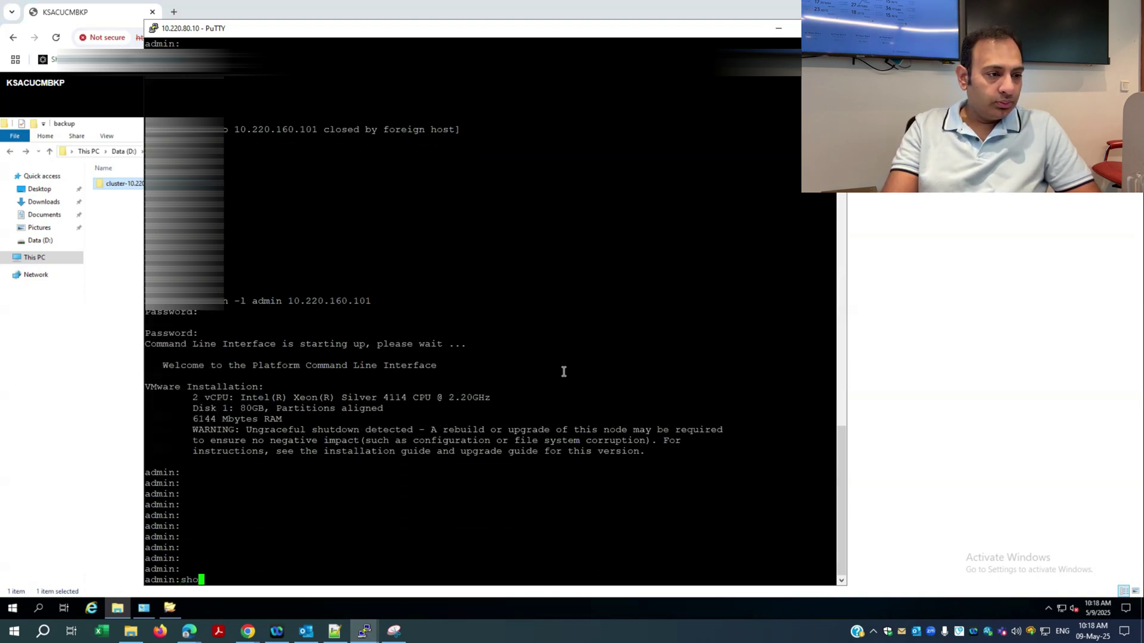
text(w mysel)
key(Tab)
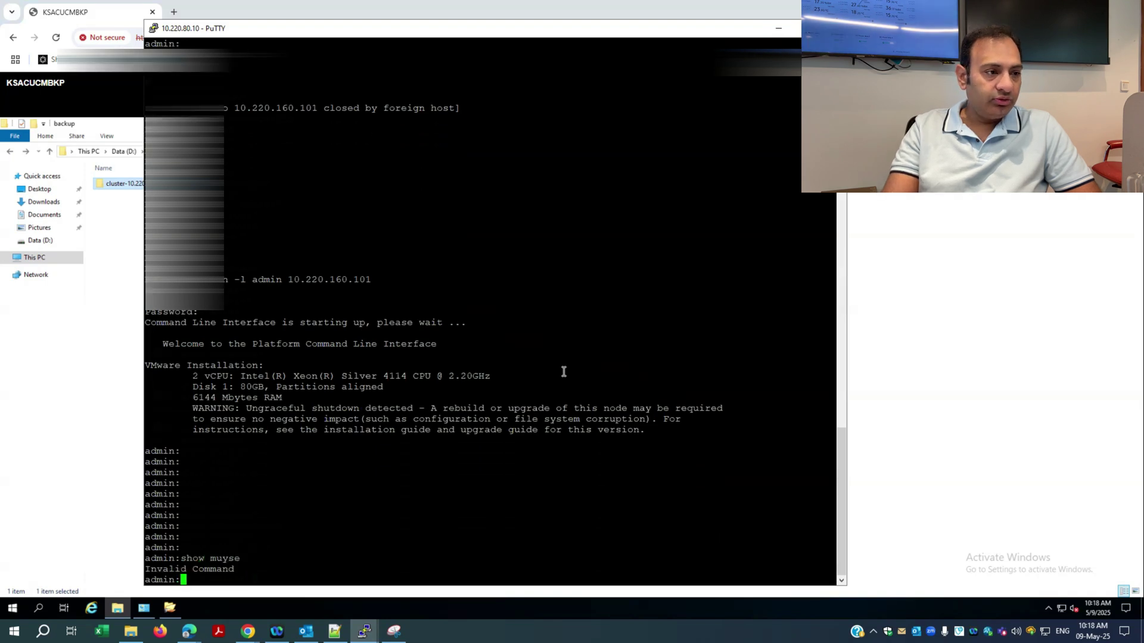
key(Return)
key(Return)
key(Return)
key(Return)
key(Return)
key(Return)
key(Return)
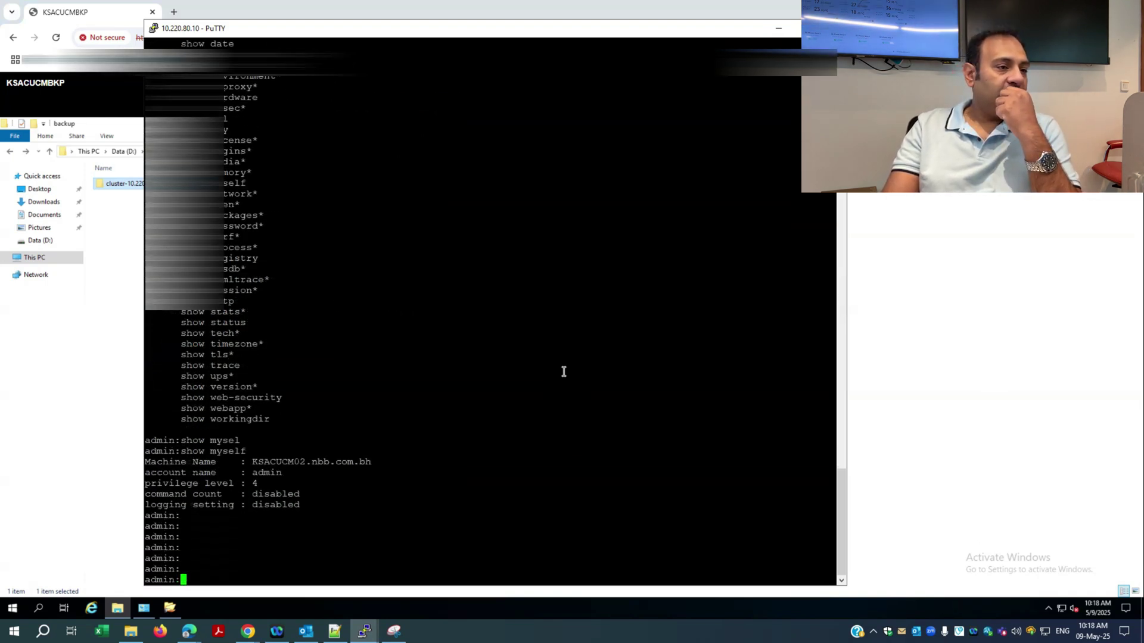
key(Return)
key(Return)
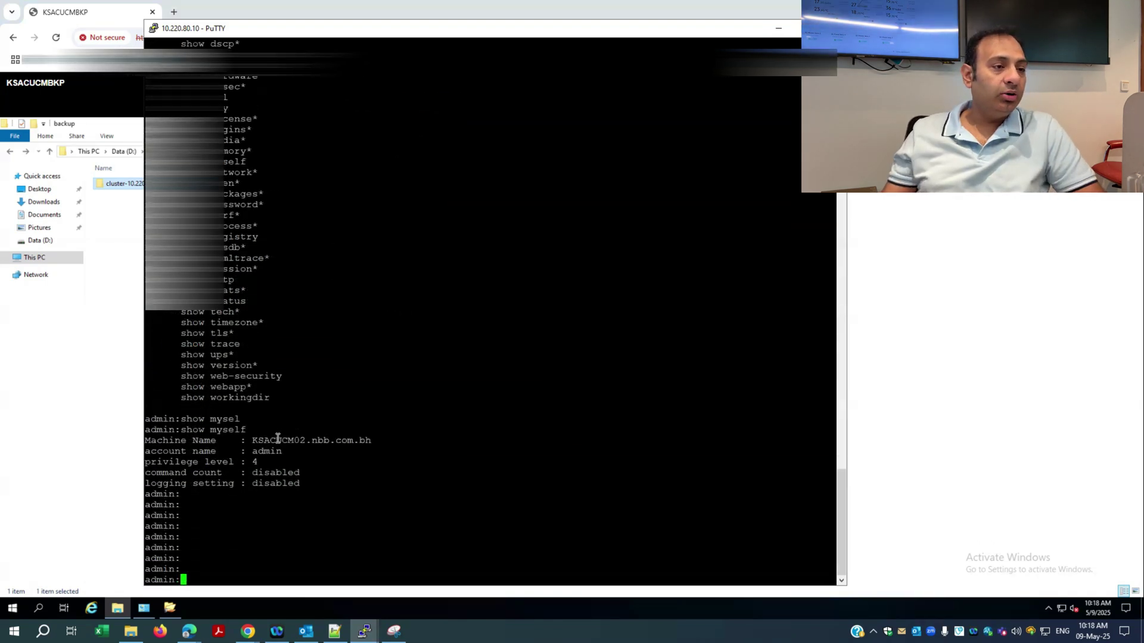
Step: Run show tech network hosts to list the cluster nodes with their IP addresses and hostnames
text(show t)
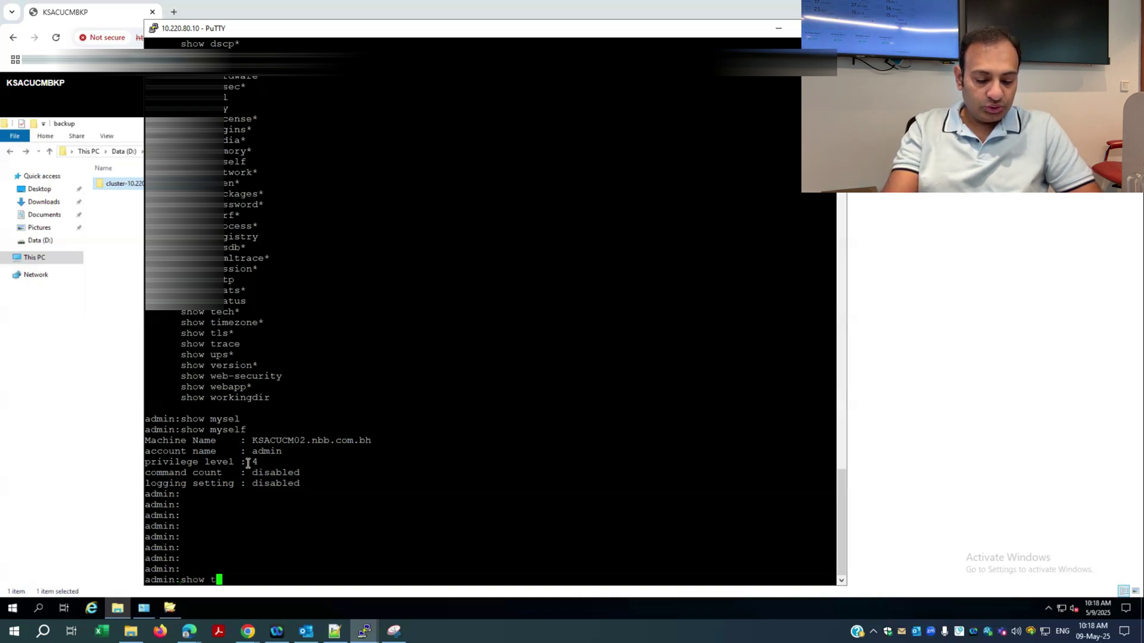
text(ech netw)
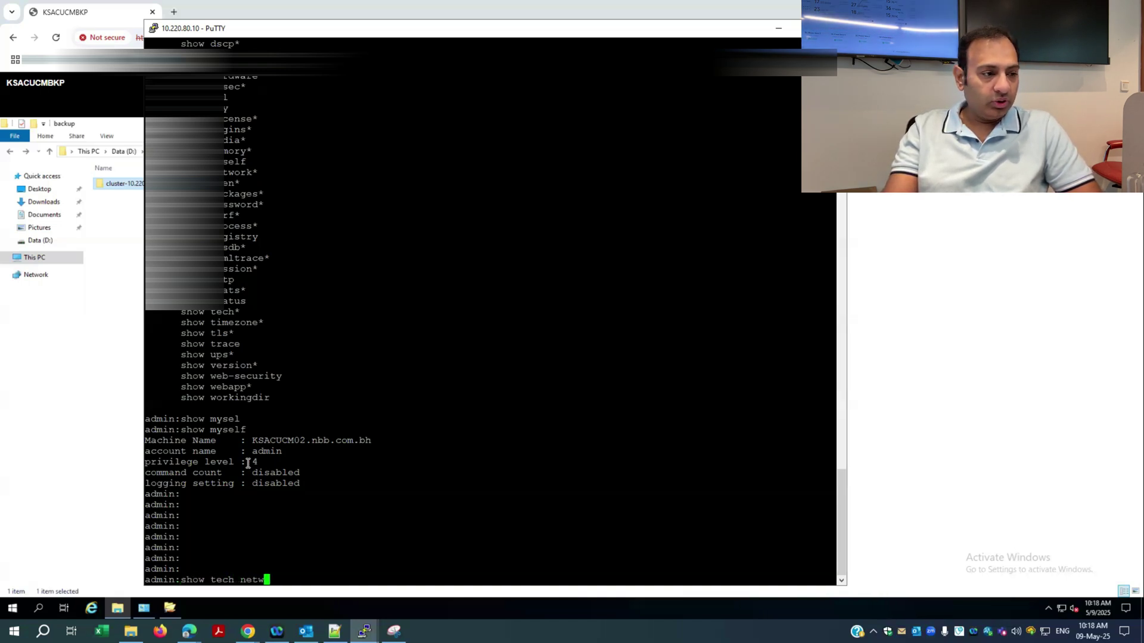
key(Tab)
text(ho)
key(Tab)
key(Return)
key(Return)
key(Return)
key(Return)
key(Return)
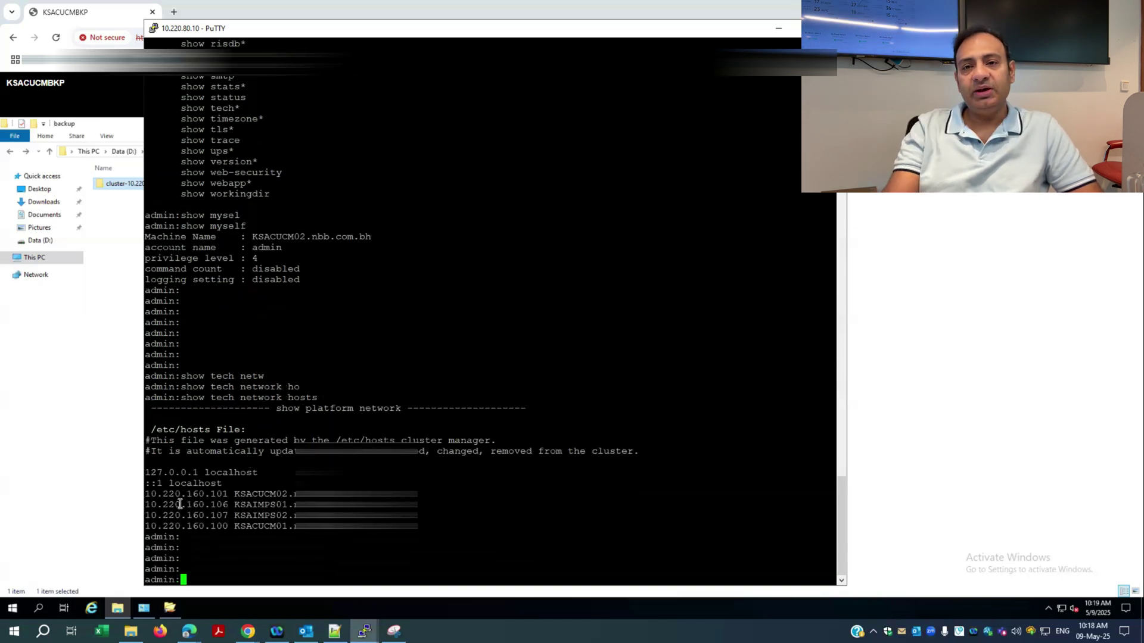
key(Return)
key(Return)
Step: Check the node's active software version with show version active and review the machine name in the earlier output
text(show )
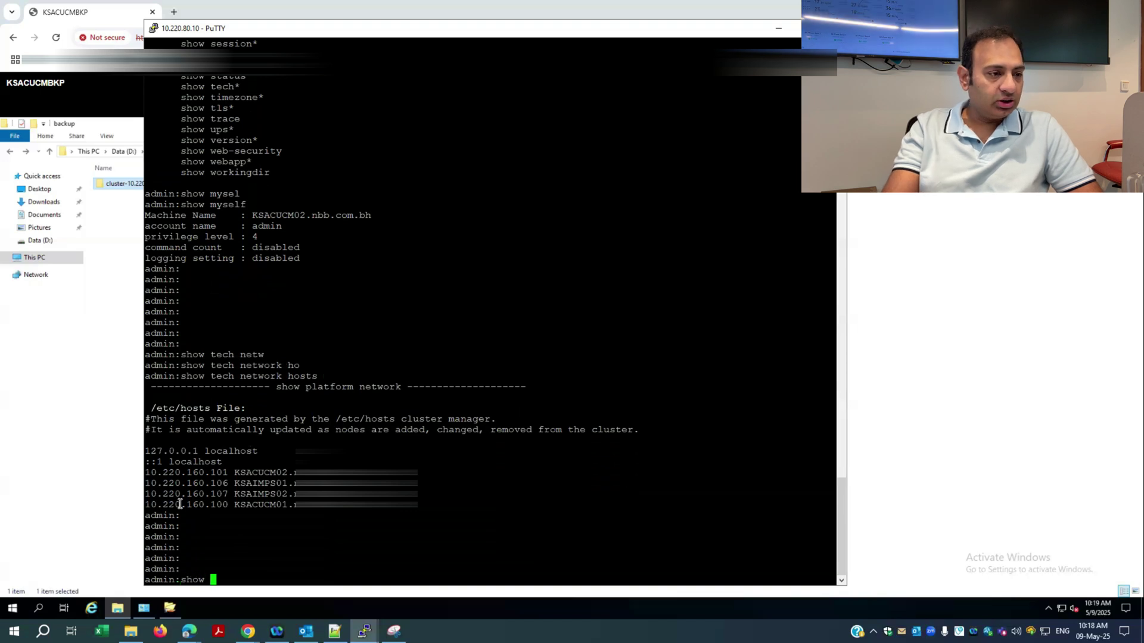
text(ver)
key(Tab)
text(ac)
key(Tab)
key(Return)
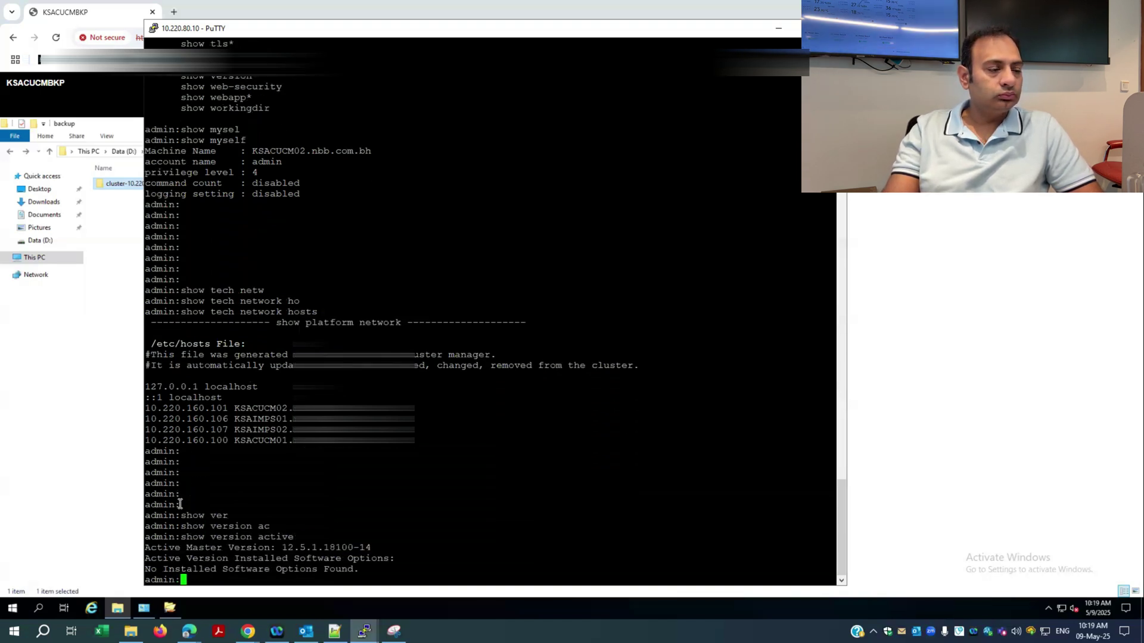
key(Return)
key(Return)
key(Return)
key(Return)
key(Return)
key(Return)
key(Return)
key(Return)
key(Return)
key(Return)
key(Return)
key(Return)
key(Return)
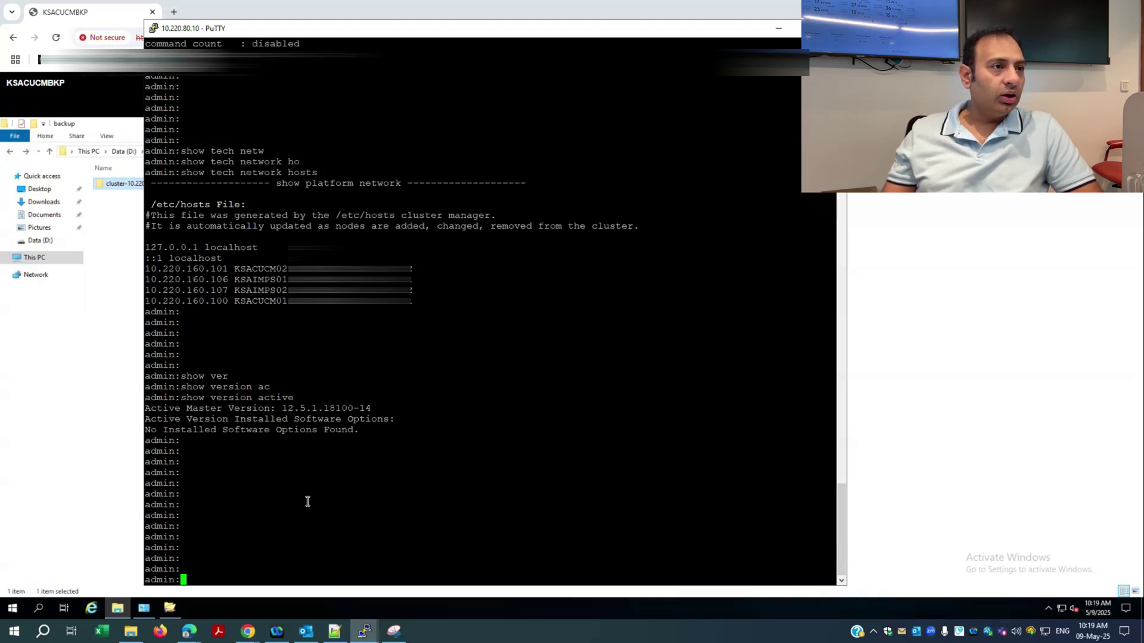
scroll(308, 502, up, 8)
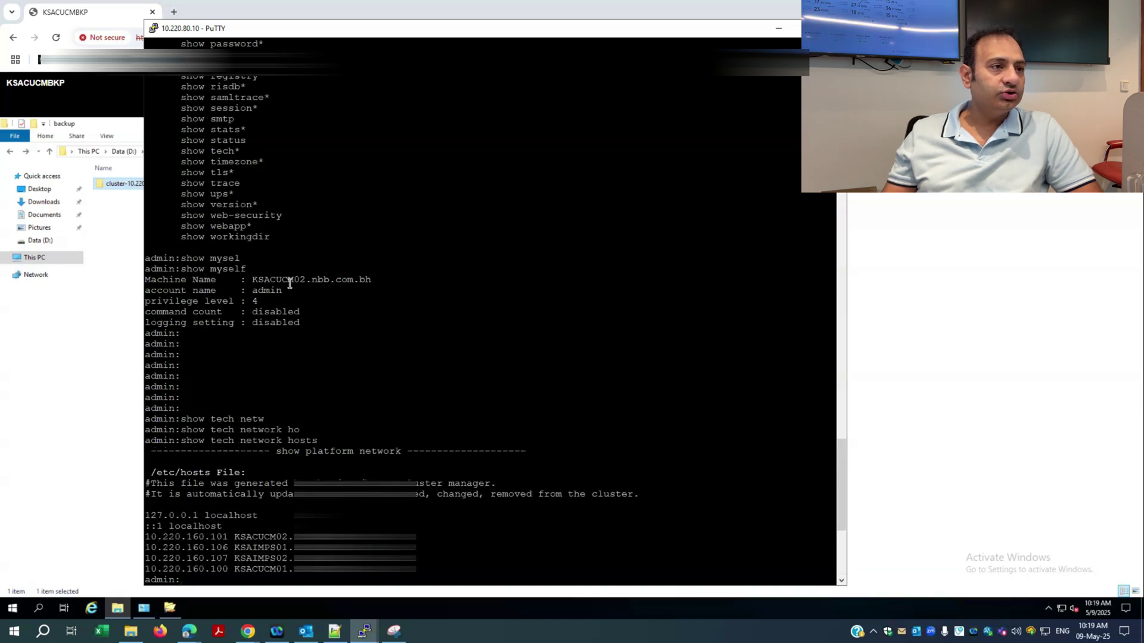
scroll(308, 331, down, 8)
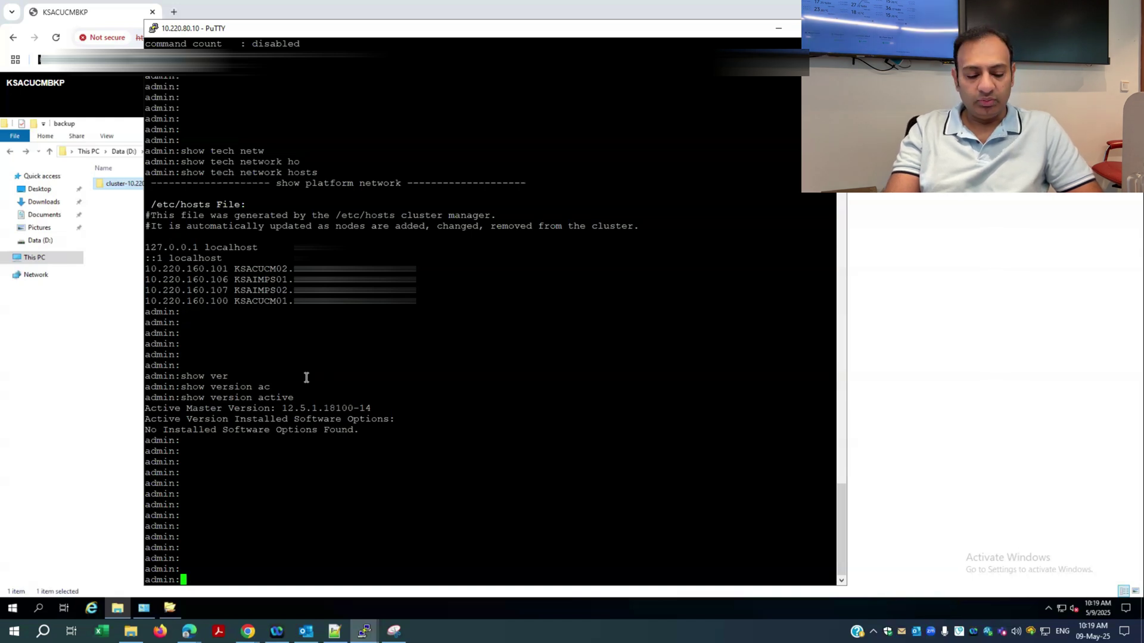
Step: Start the node's data export with utils system upgrade dataexport initiate and accept the default export directory /
text(utl)
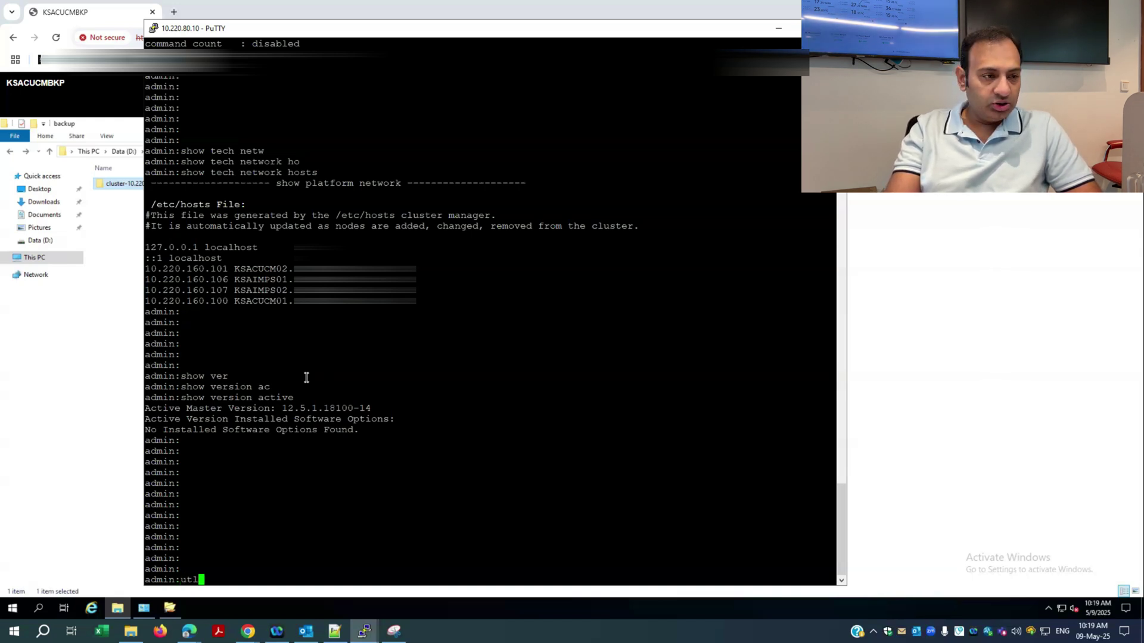
key(Return)
text(utils)
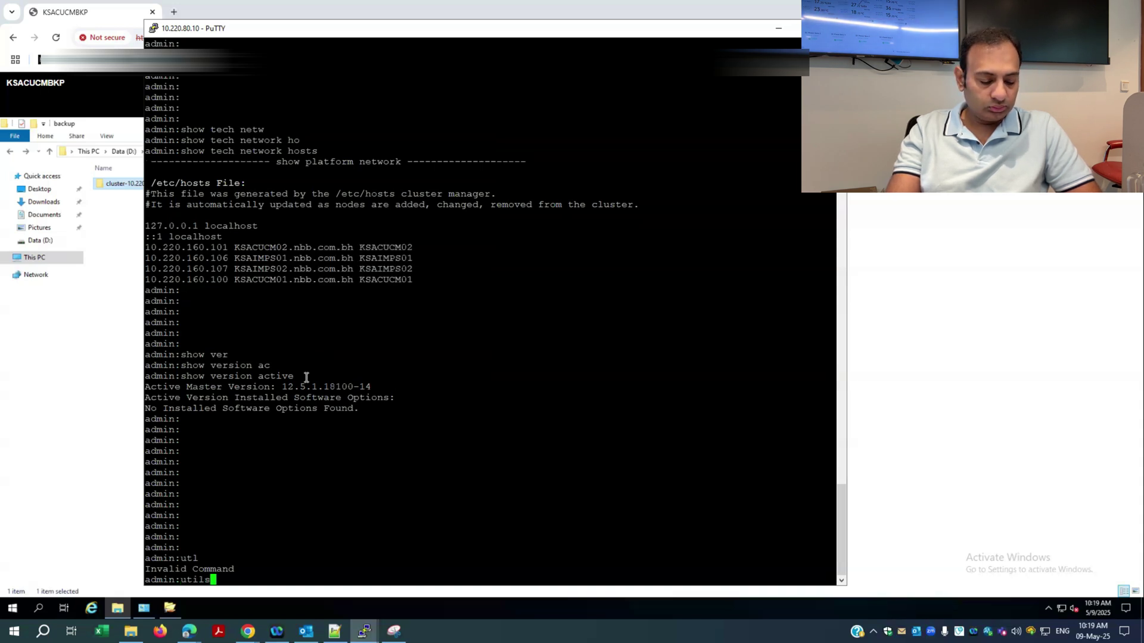
key(Tab)
key(space)
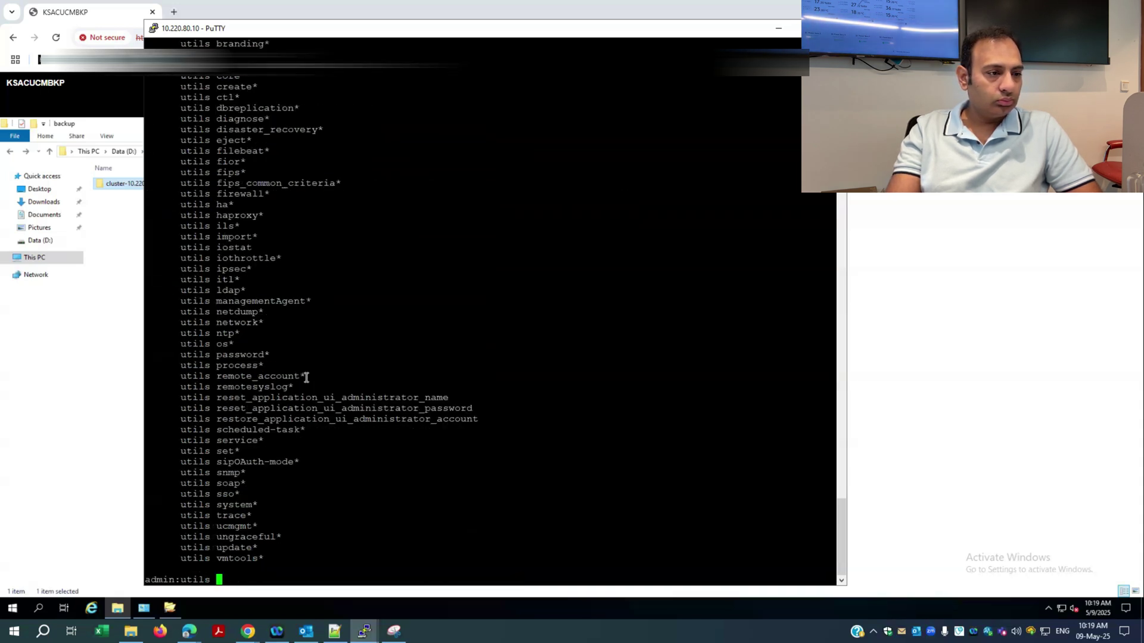
text(sys)
key(Tab)
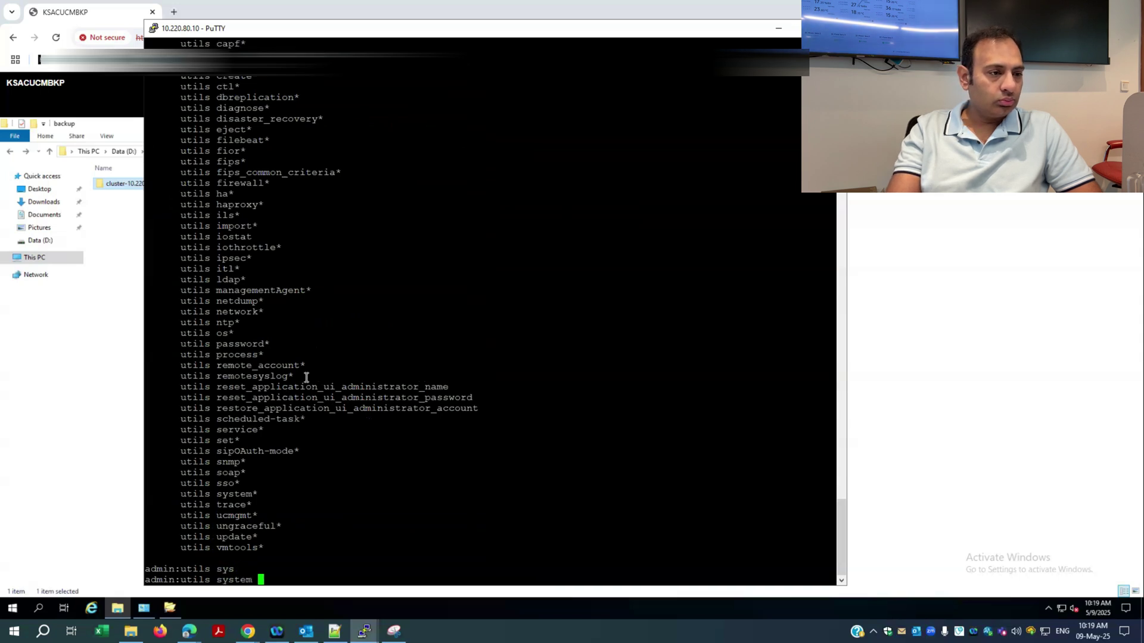
text(upgr)
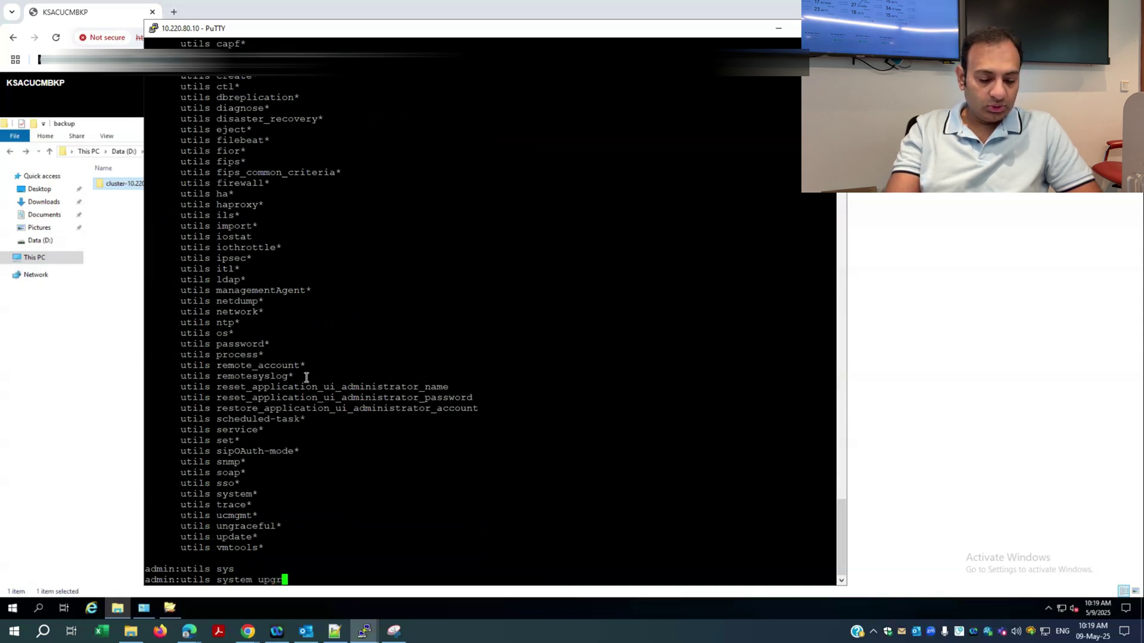
key(Tab)
text(data)
key(Tab)
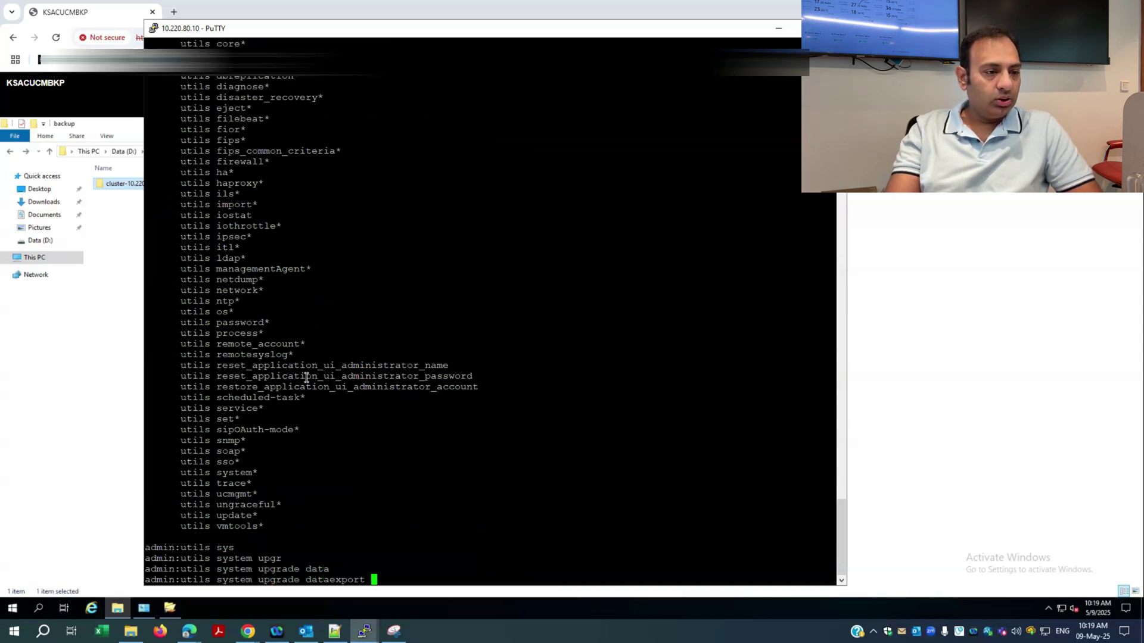
text(ini)
key(Tab)
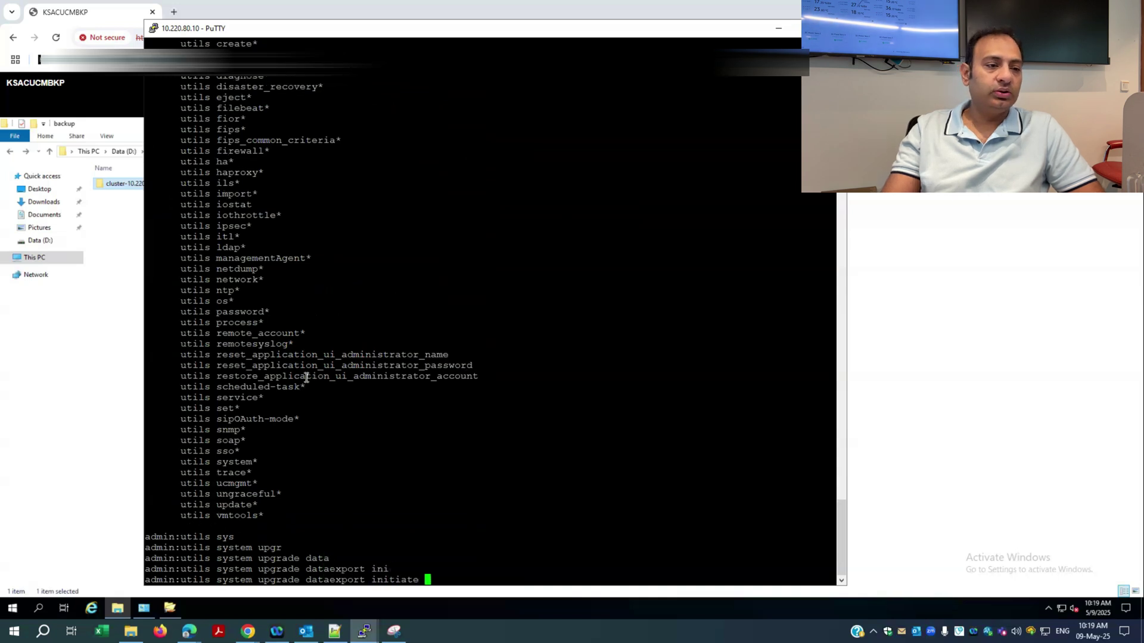
key(Return)
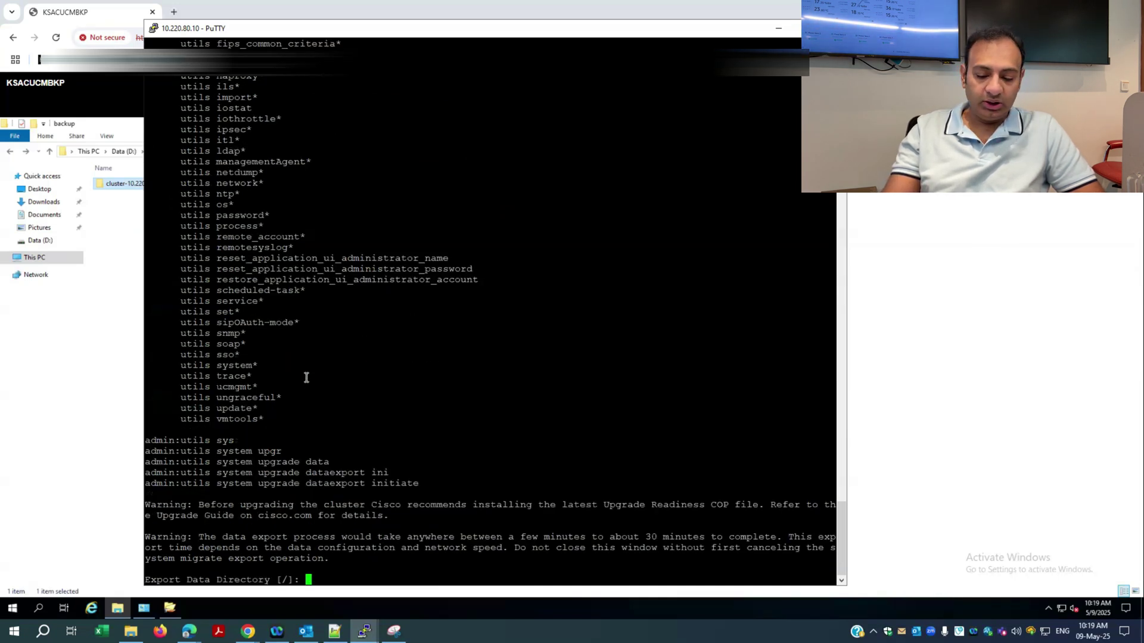
key(Return)
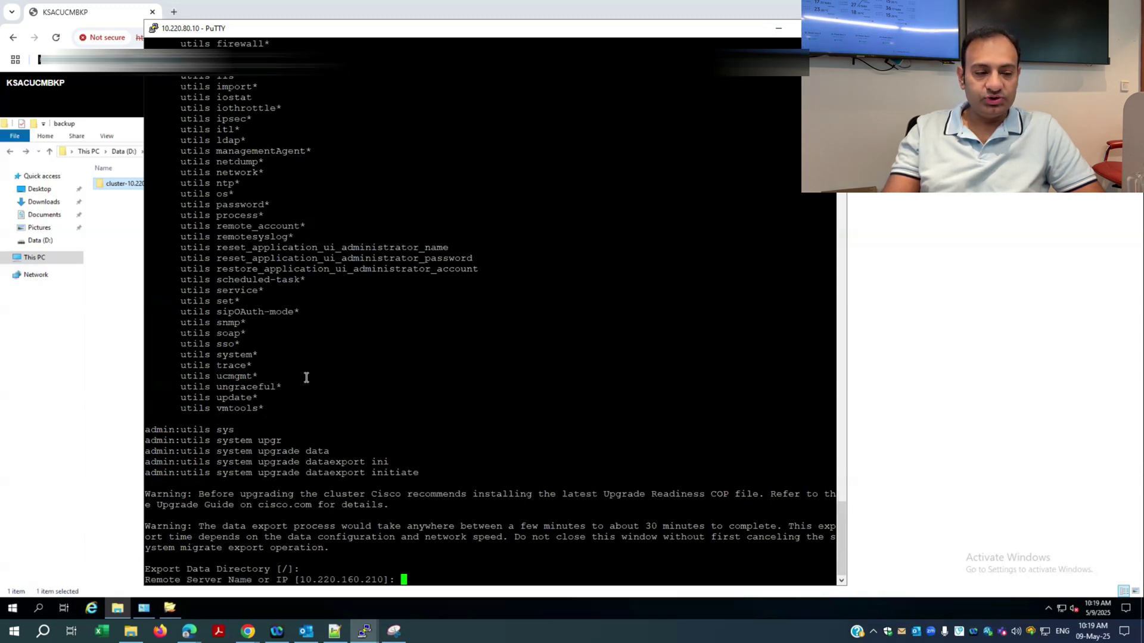
Step: Accept remote server 10.220.160.210 and login ID cisco for the export, and enter the remote server password
key(Return)
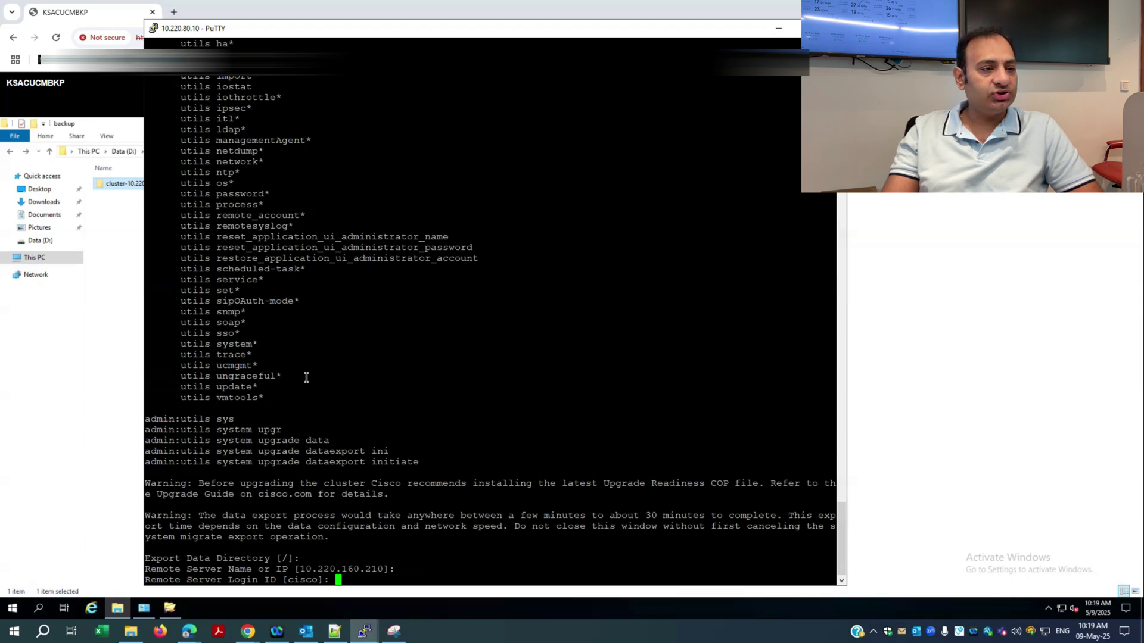
key(Return)
text(*********)
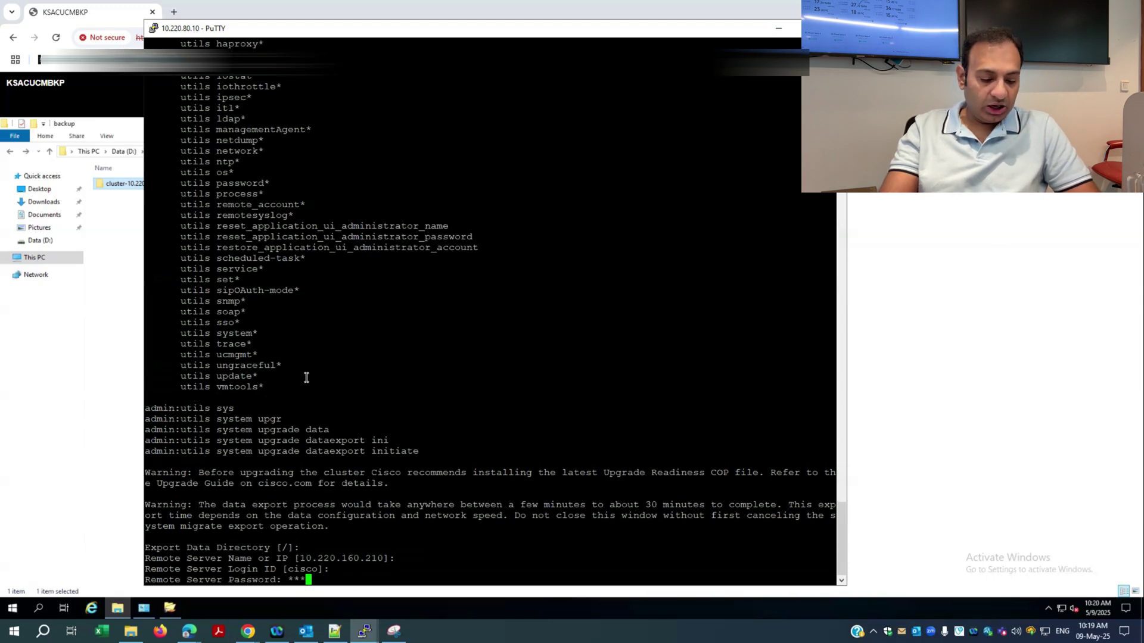
key(Return)
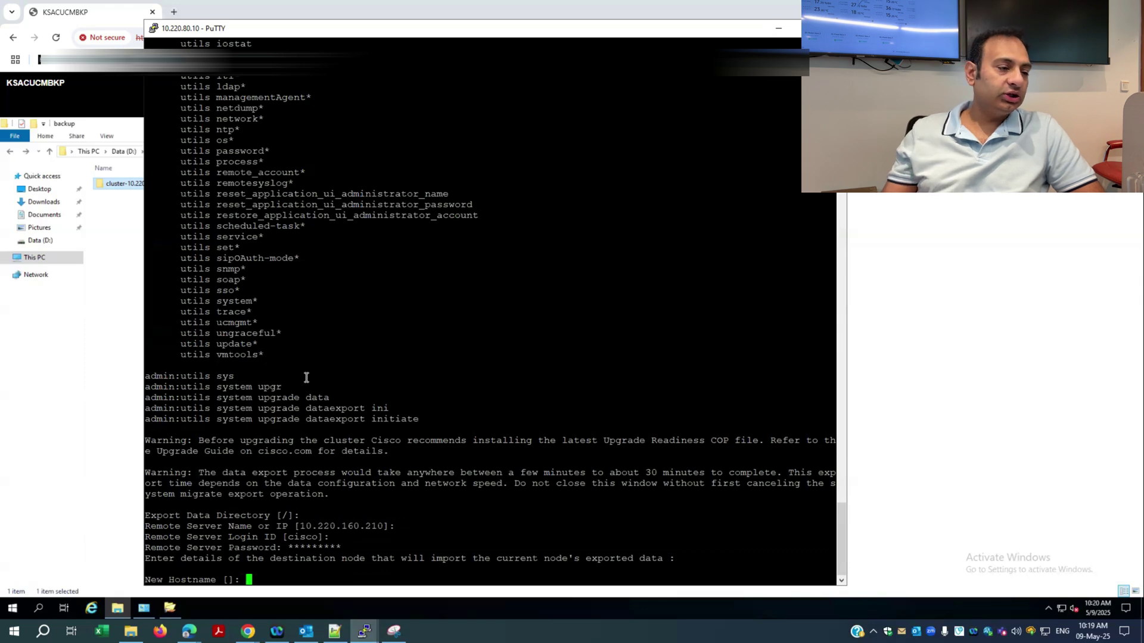
Step: Look up the node's hostname in the earlier cluster hosts output and enter KSACUCM02 as the destination node's new hostname
scroll(322, 502, up, 15)
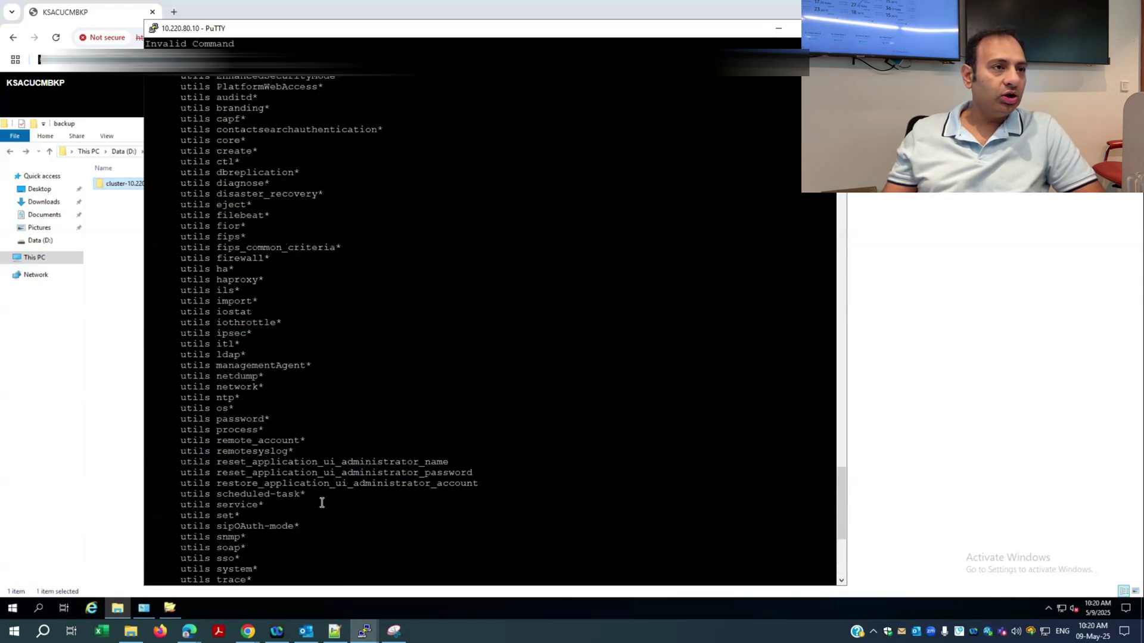
scroll(321, 503, up, 8)
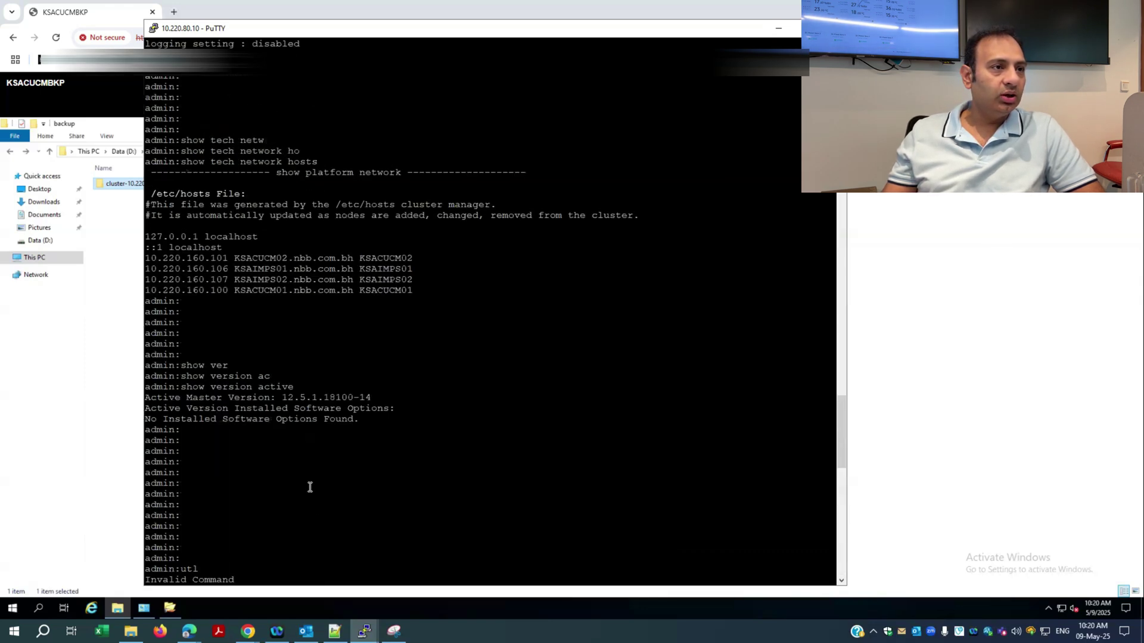
double_click(267, 258)
click(262, 258)
drag(236, 258, 288, 258)
scroll(312, 336, down, 8)
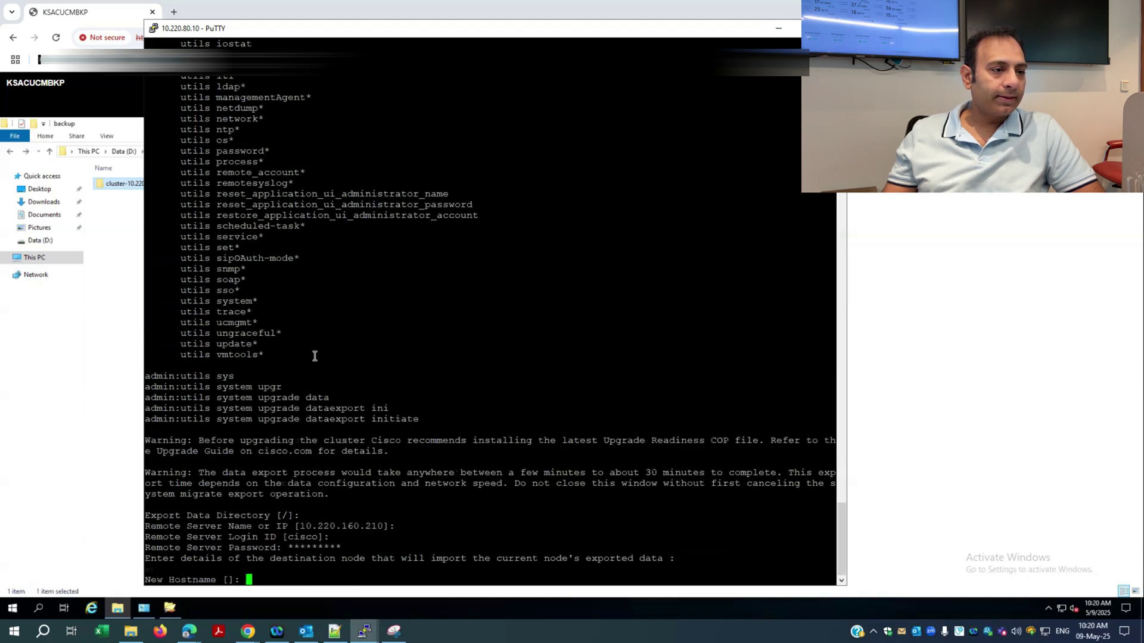
text(KSACUCM02)
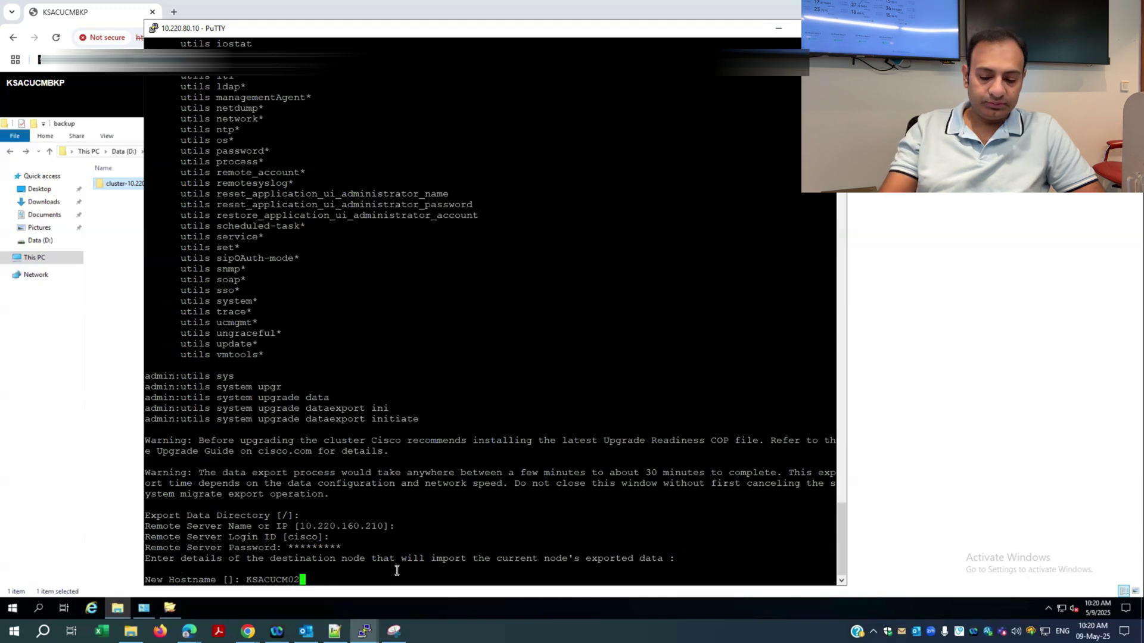
key(Return)
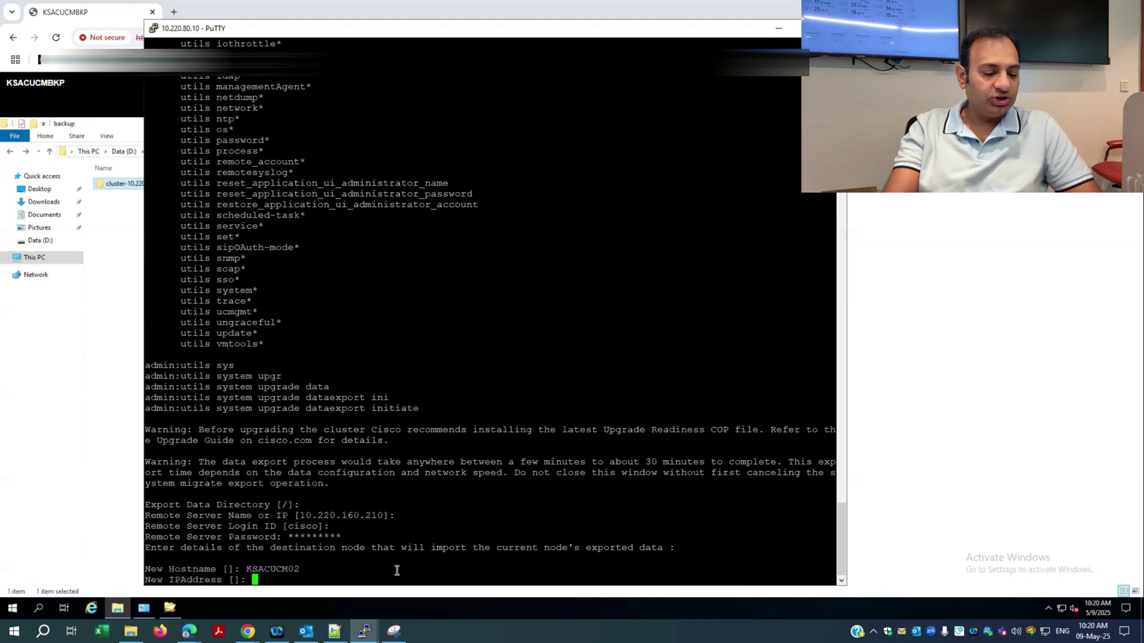
Step: Set the destination node's new IP address to 10.220.160.101 and confirm proceeding with the export with yes
text(10.220.160.101)
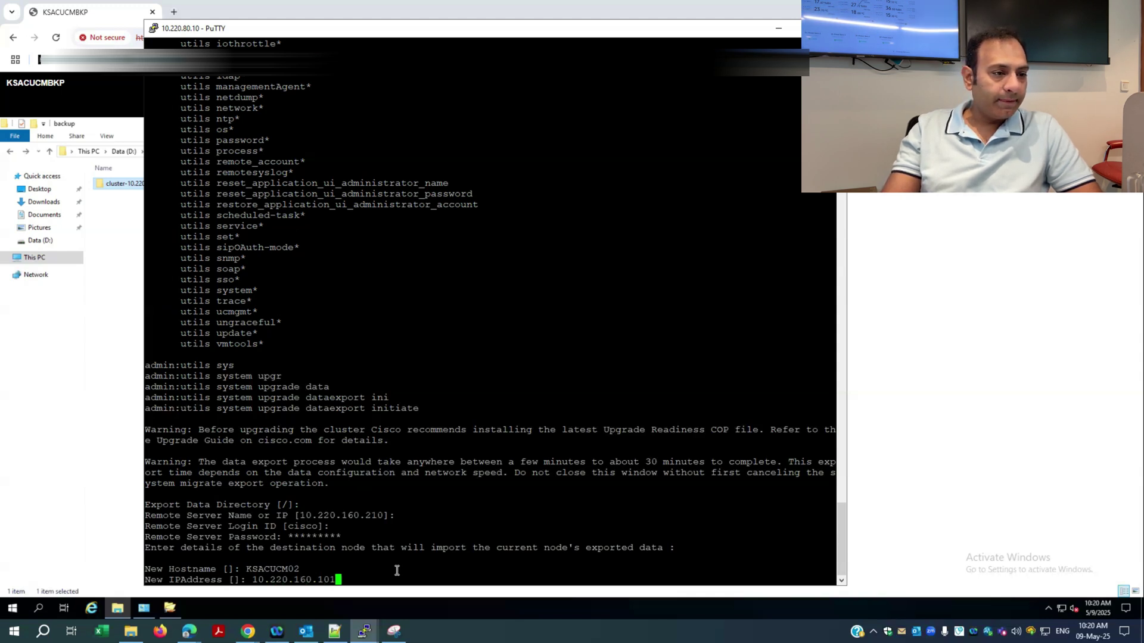
key(Return)
text(yes)
key(Return)
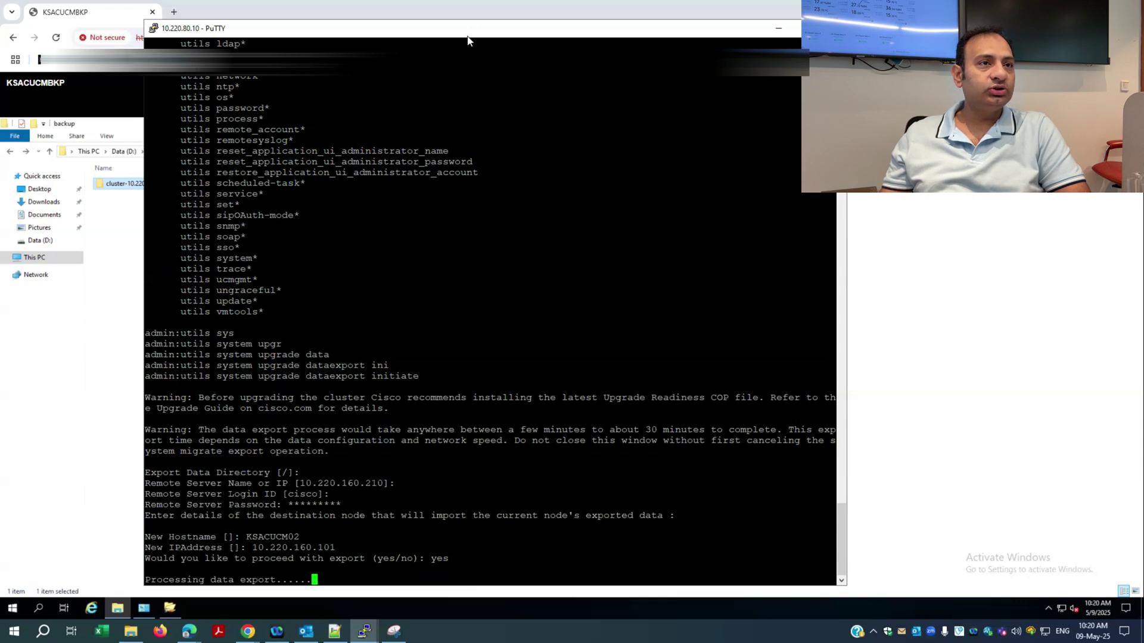
Step: Switch to the backup server's File Explorer and check the backup folder on Data (D:) for new export content
drag(475, 43, 727, 43)
click(194, 282)
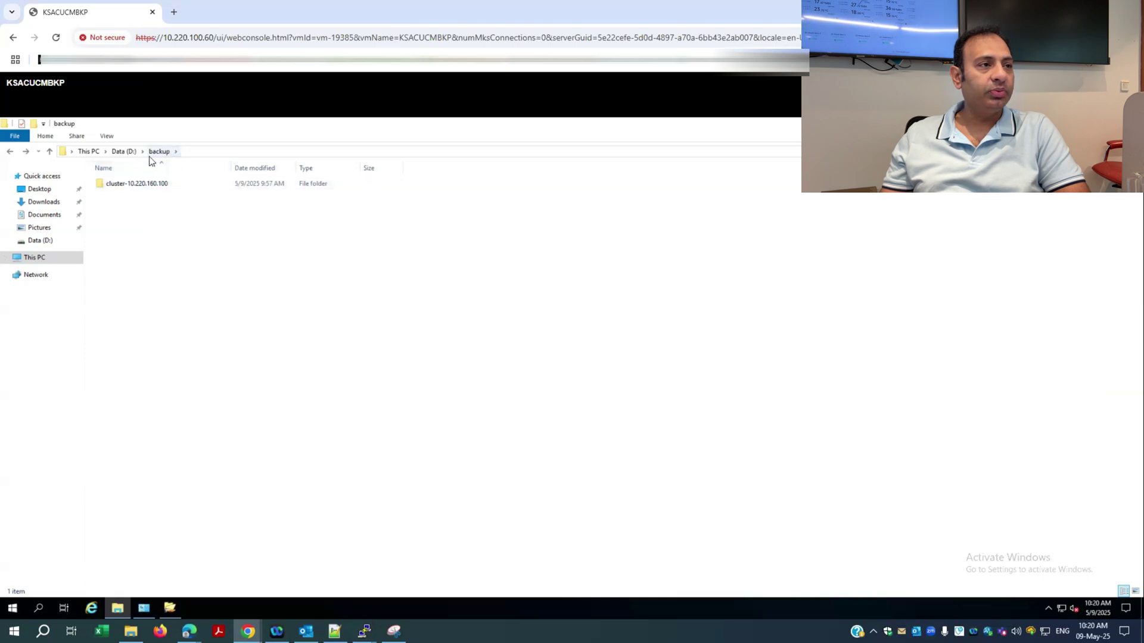
click(10, 151)
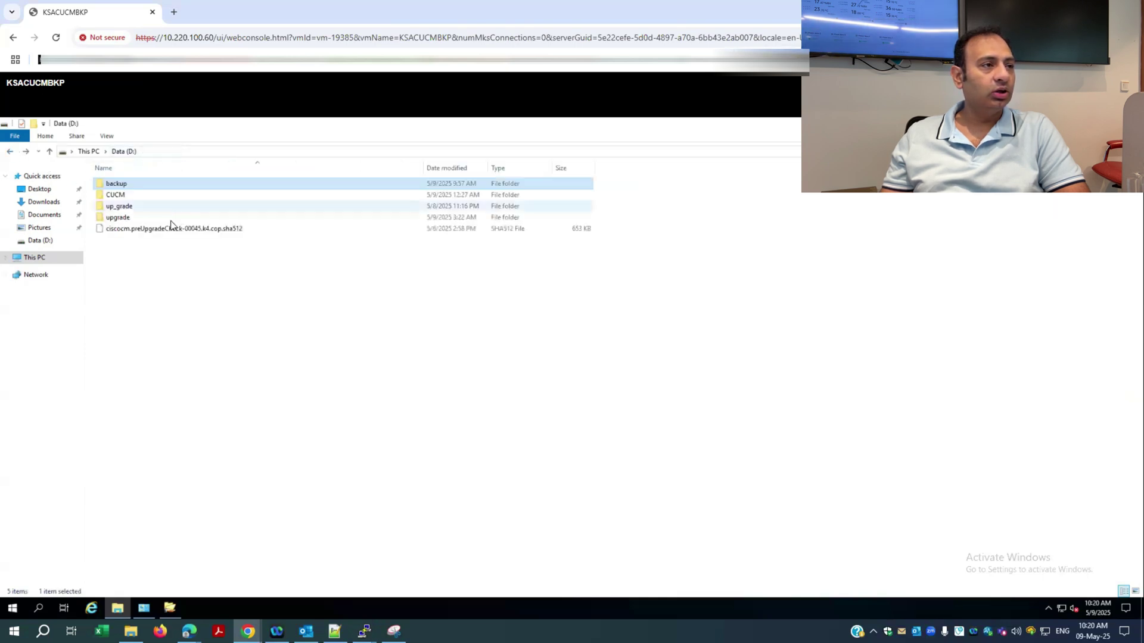
double_click(133, 185)
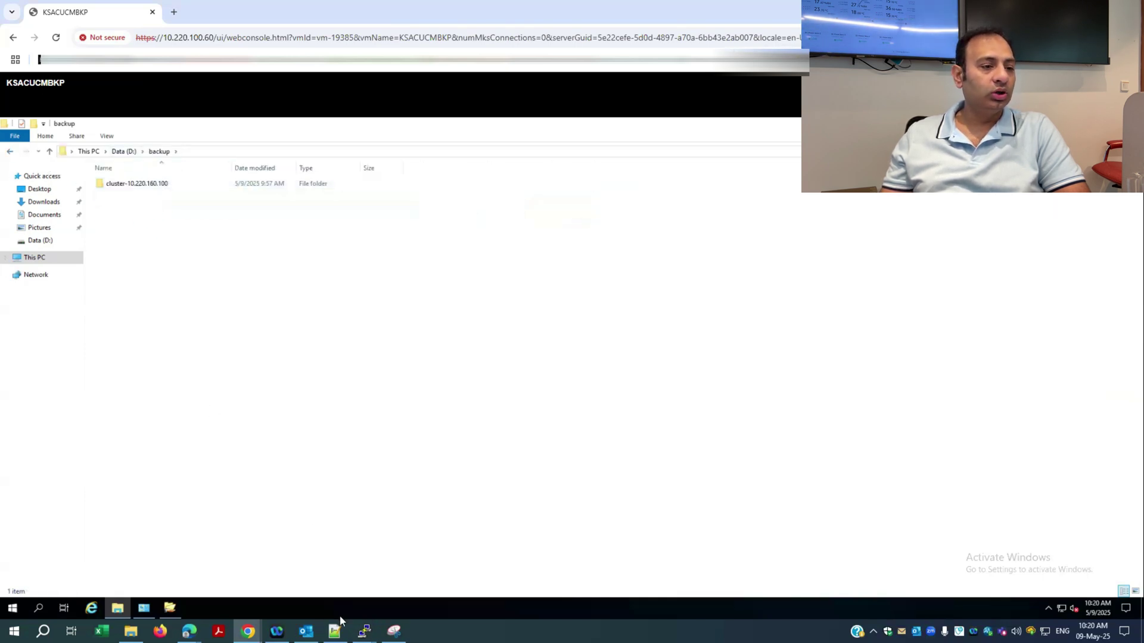
Step: Return to the subscriber's PuTTY session and check the export's progress with utils system upgrade dataexport status
mouse_move(365, 631)
click(396, 596)
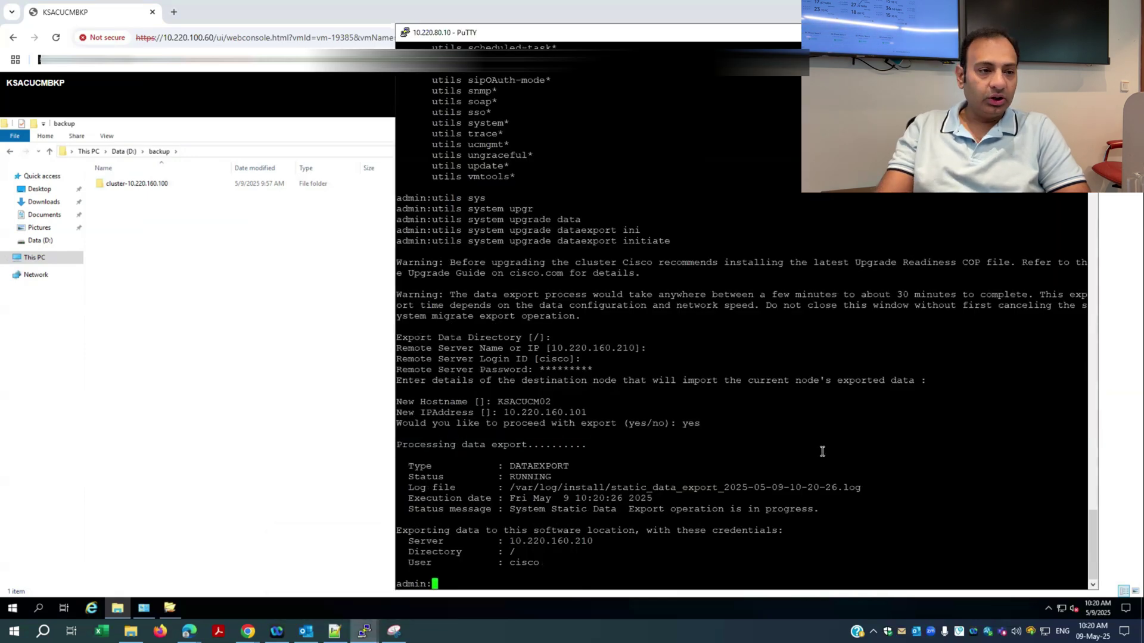
key(Return)
key(Up)
key(BackSpace)
key(BackSpace)
key(BackSpace)
key(BackSpace)
key(BackSpace)
key(BackSpace)
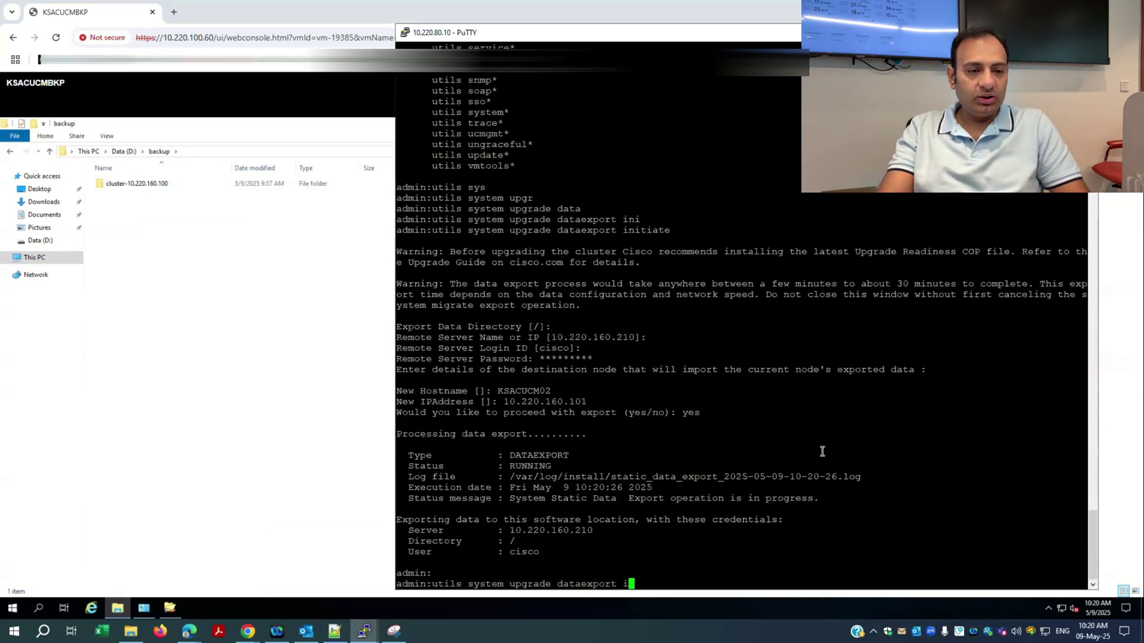
key(BackSpace)
key(BackSpace)
text(stat)
key(Tab)
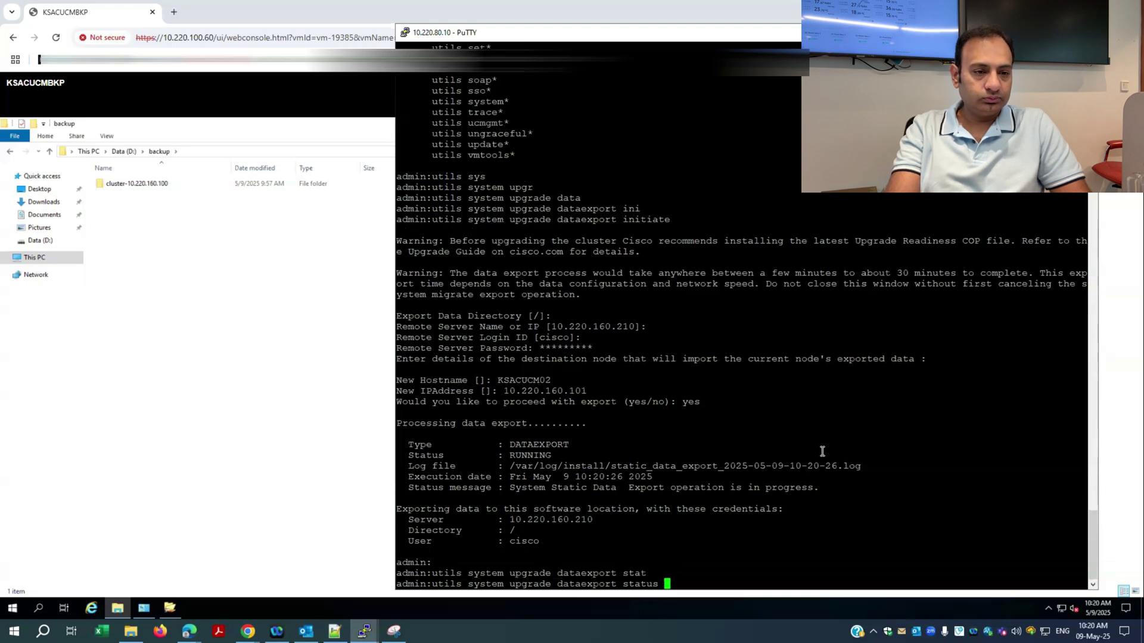
key(Return)
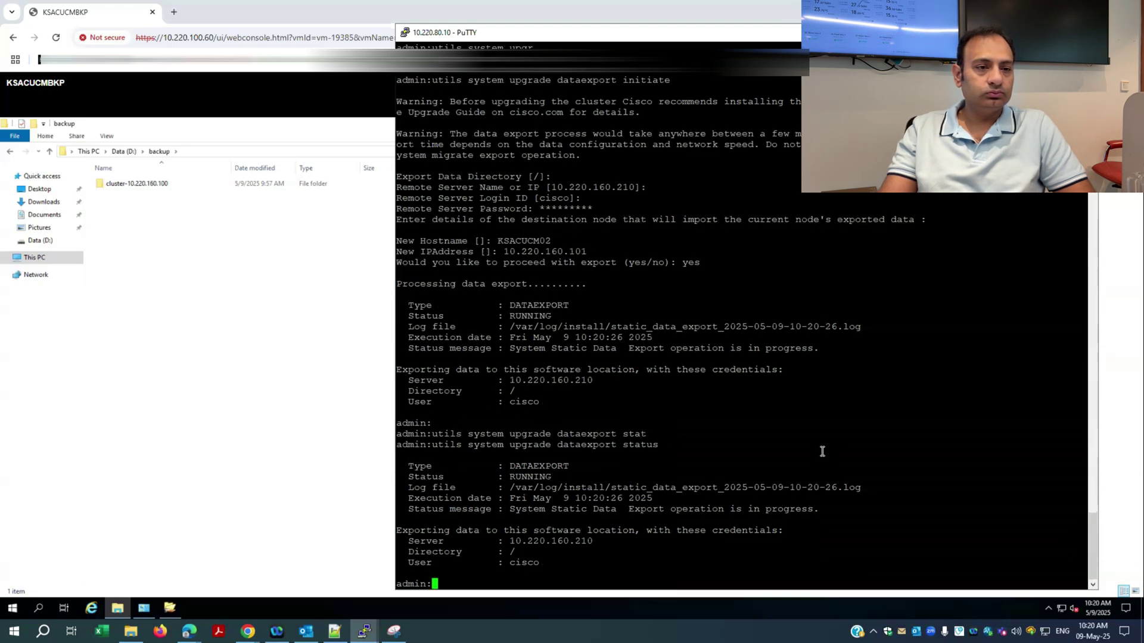
key(Return)
key(Return)
key(Return)
double_click(530, 445)
click(557, 542)
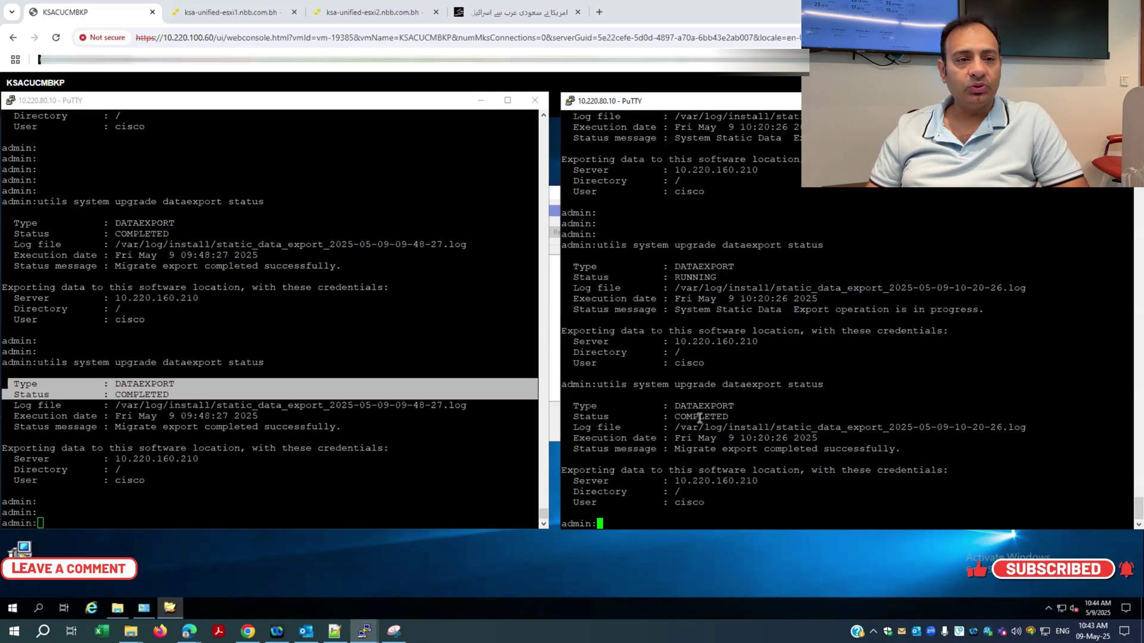
Step: Review the latest dataexport status output in both the publisher and subscriber sessions
drag(670, 416, 1131, 416)
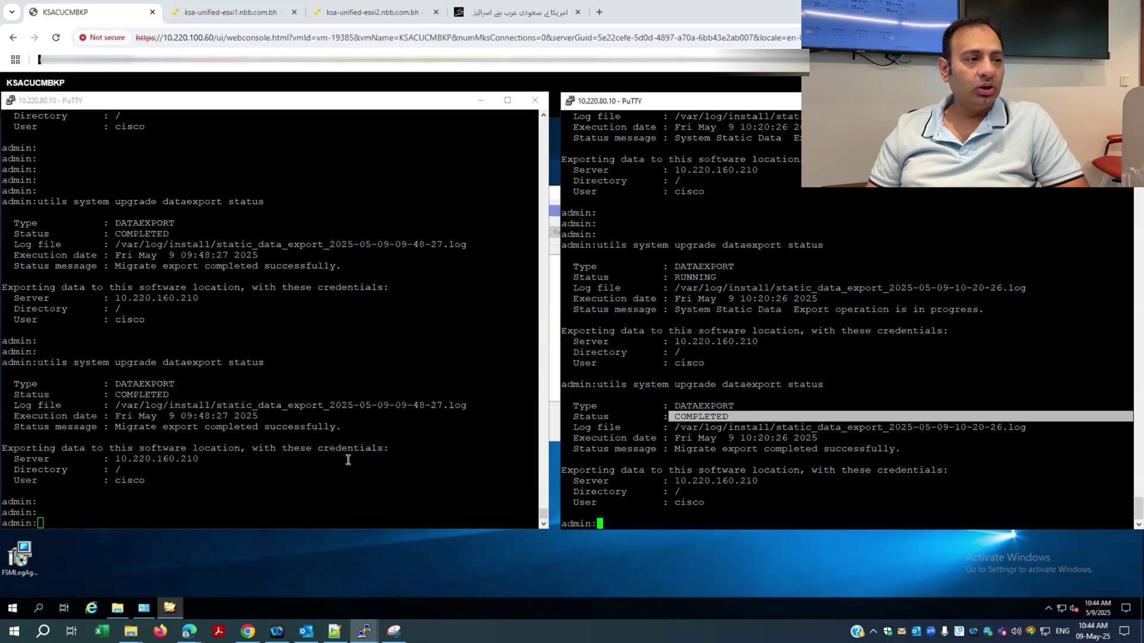
drag(17, 371, 212, 391)
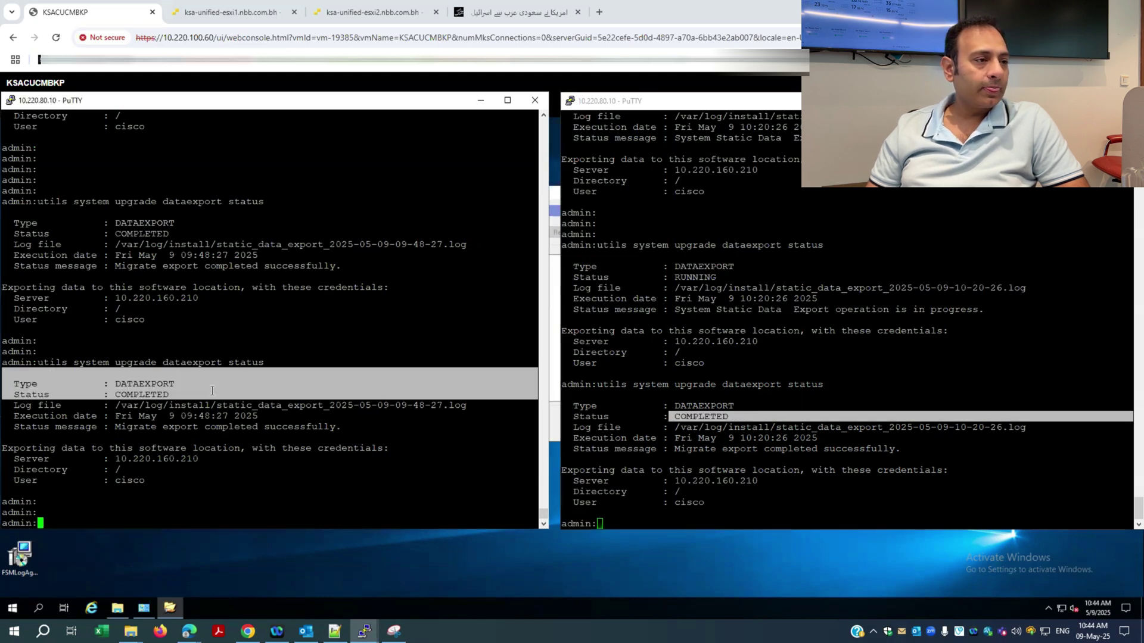
click(582, 384)
drag(574, 384, 817, 404)
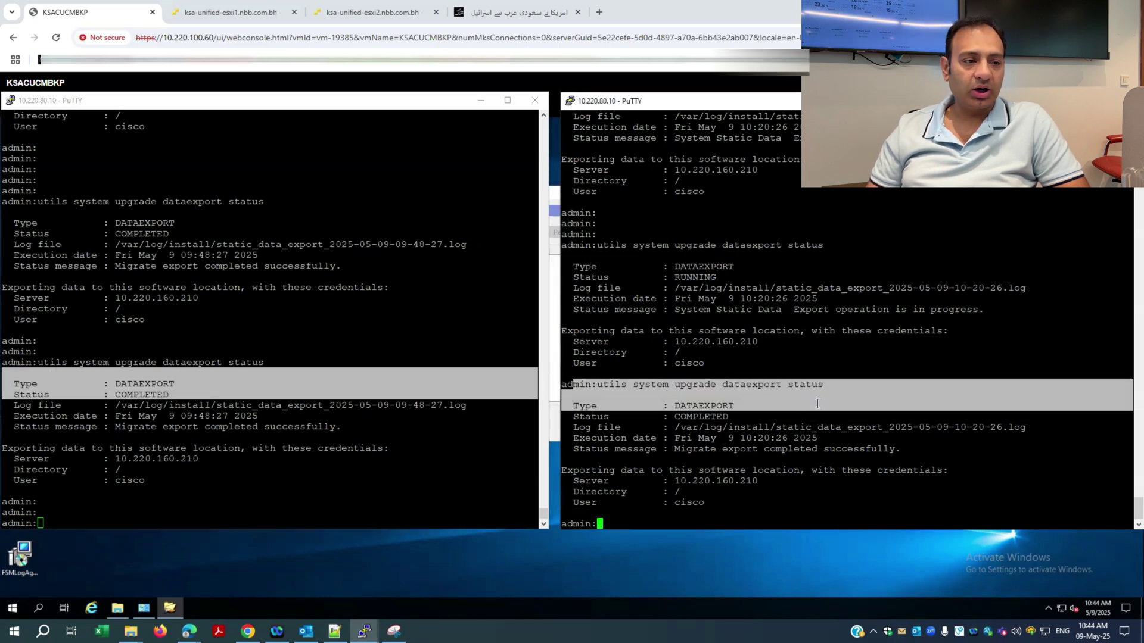
Step: Switch to the backup server's File Explorer and check the exported files in backup\cluster-10.220.160.100
click(721, 566)
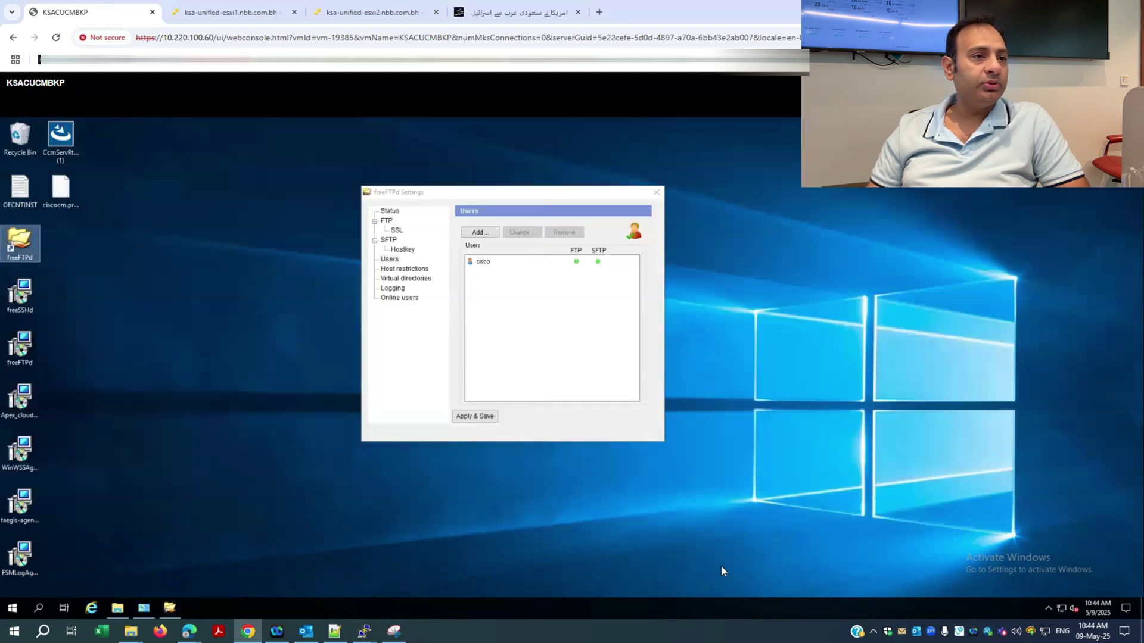
click(118, 608)
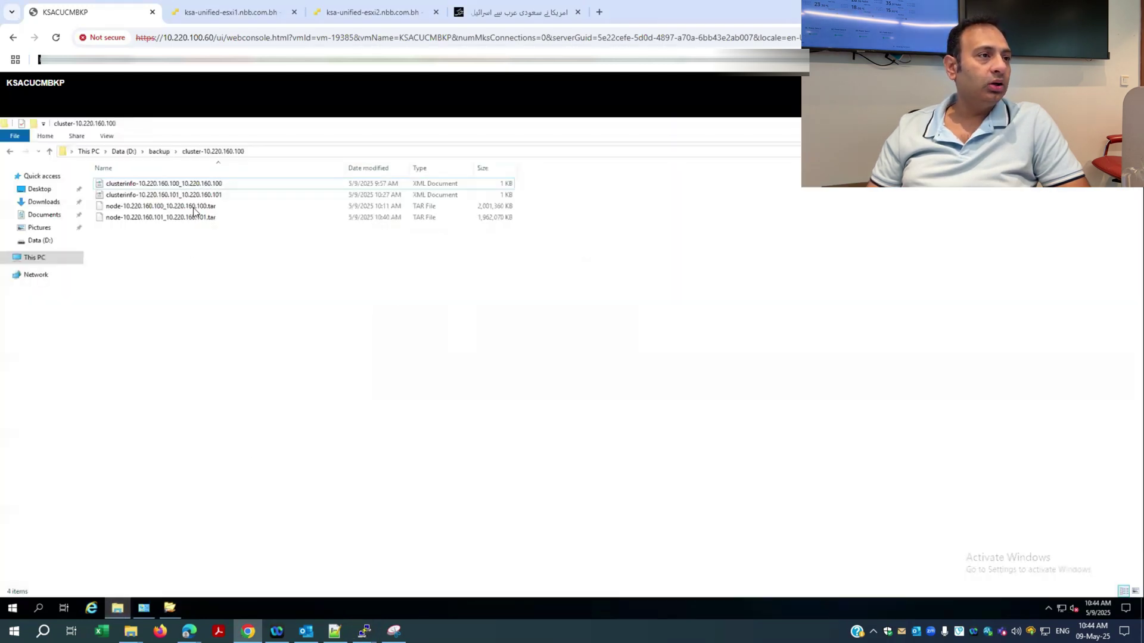
click(160, 151)
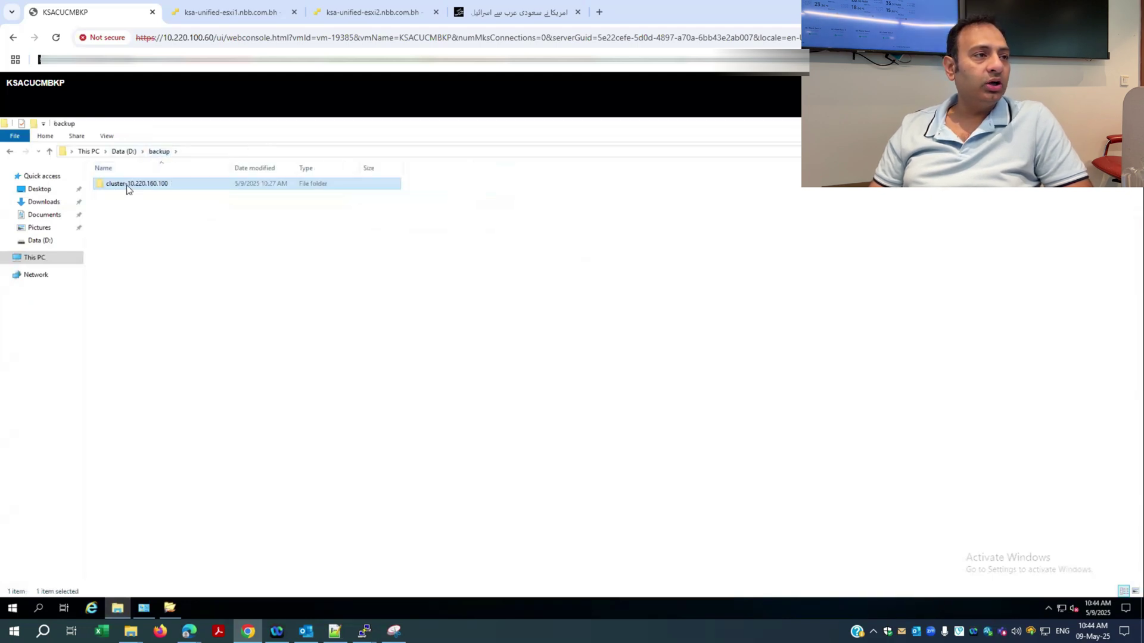
double_click(150, 186)
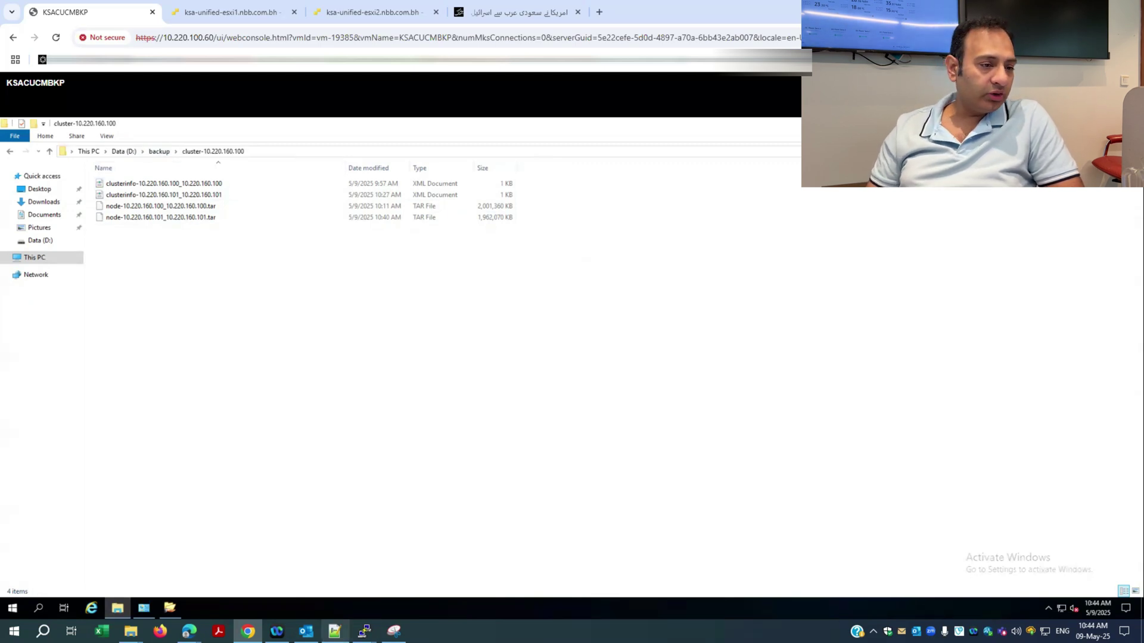
Step: Bring back both PuTTY sessions and shut down publisher node 10.220.160.100 with utils system shutdown, confirming with yes
mouse_move(364, 630)
click(337, 601)
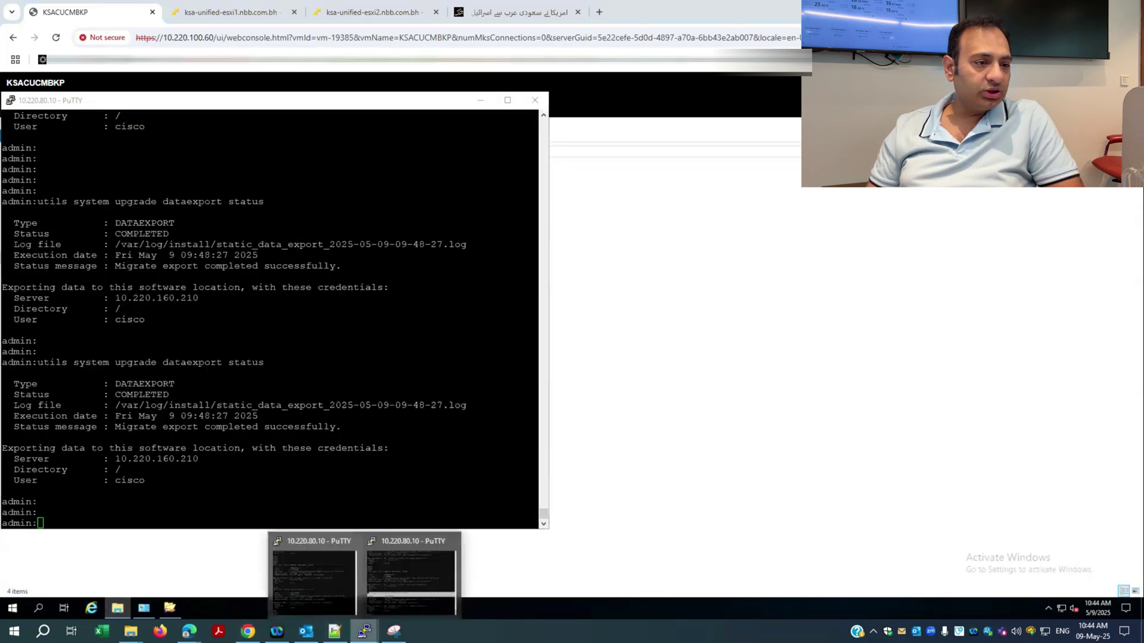
click(410, 601)
click(699, 468)
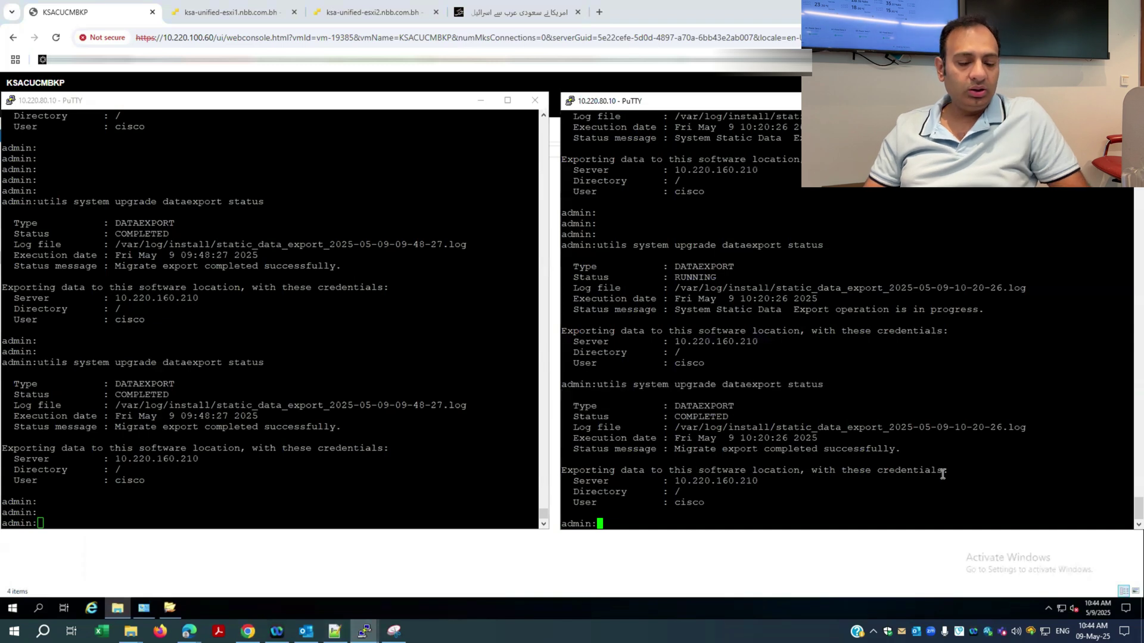
click(435, 502)
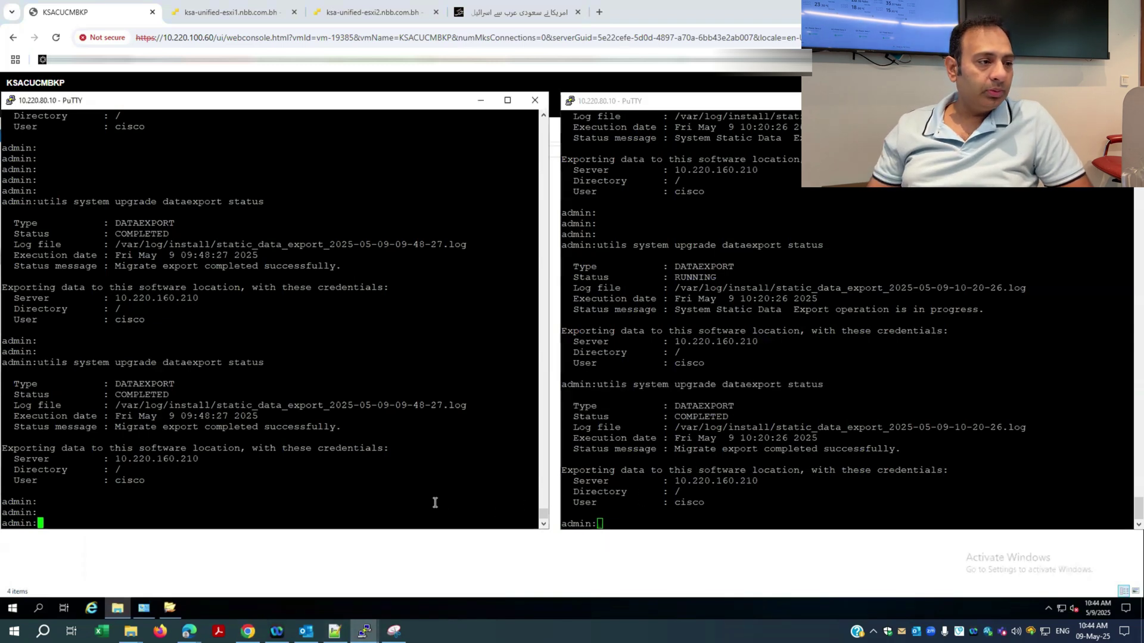
text(utils)
key(Tab)
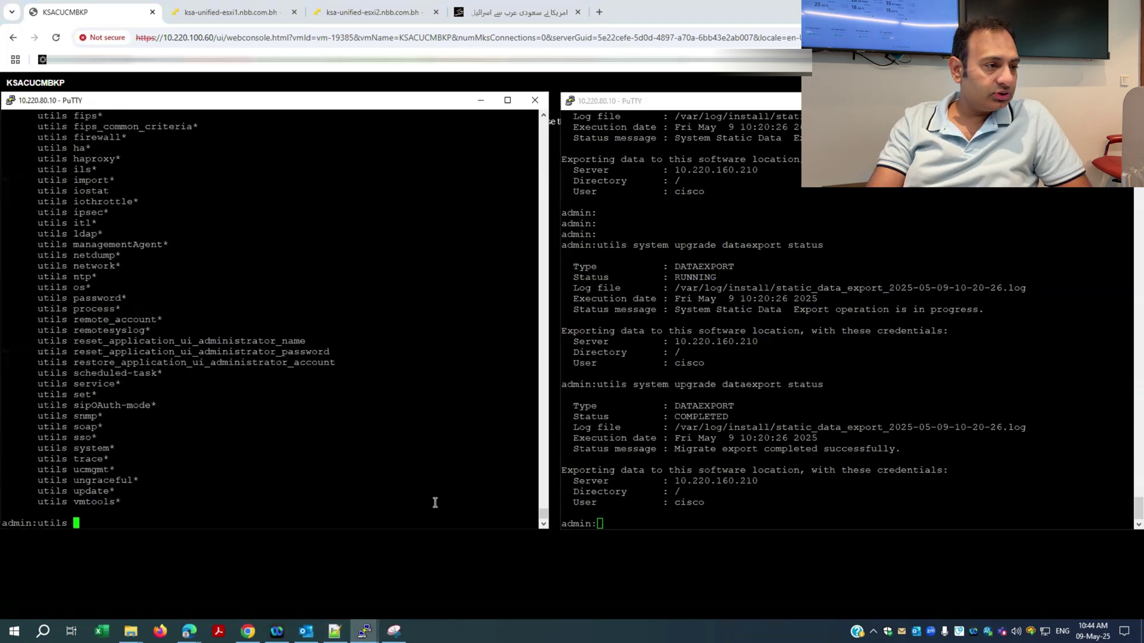
text(sys)
key(Tab)
text(sh)
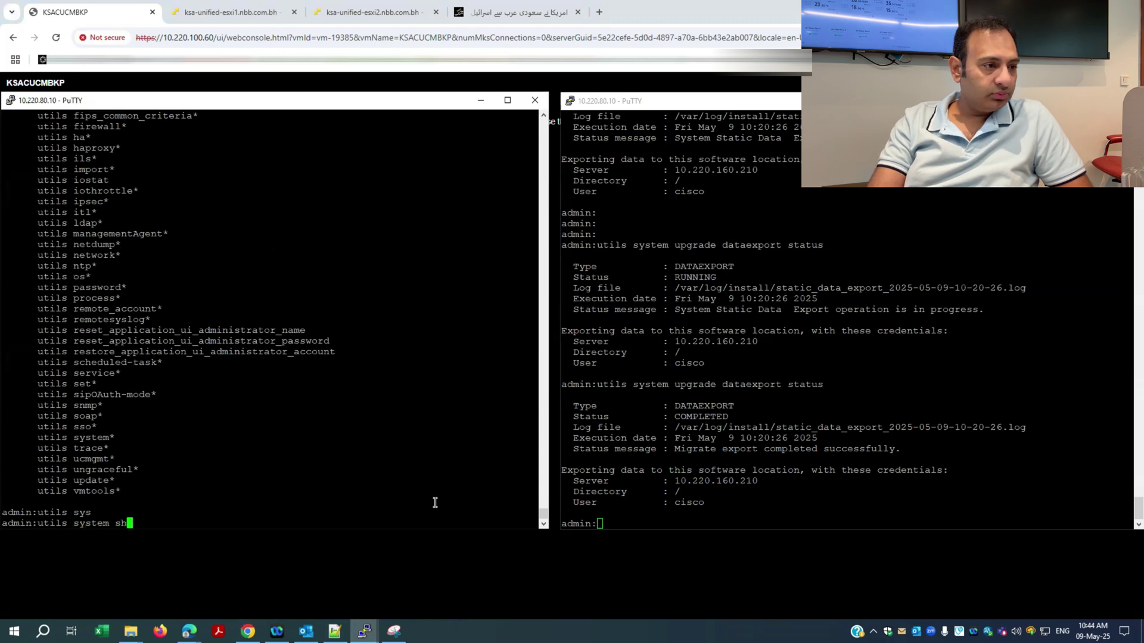
key(Tab)
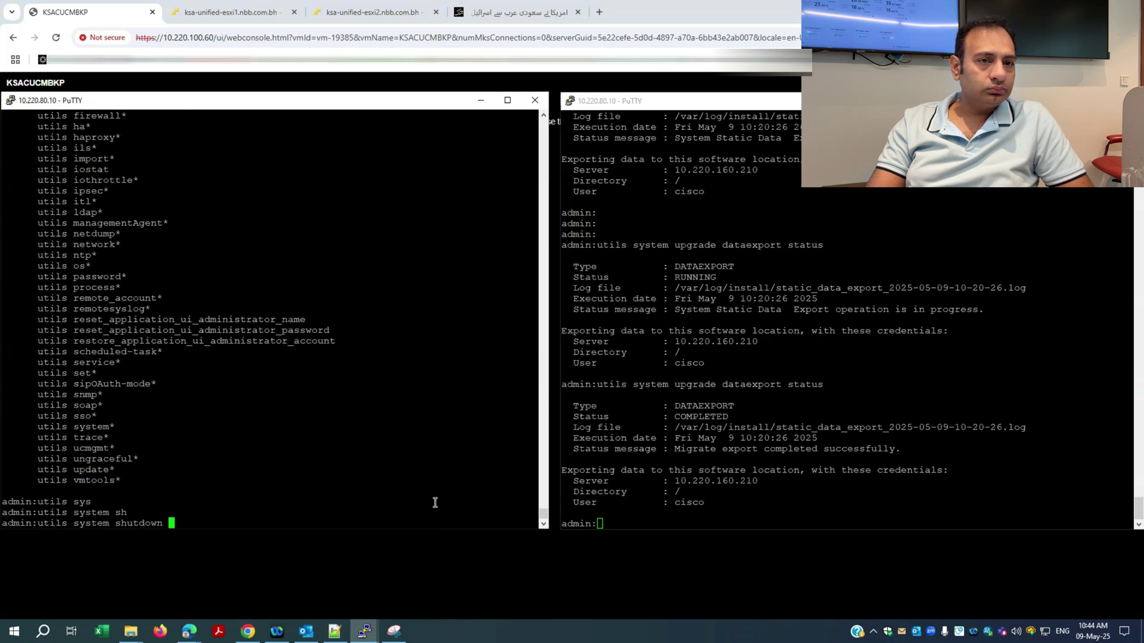
key(Return)
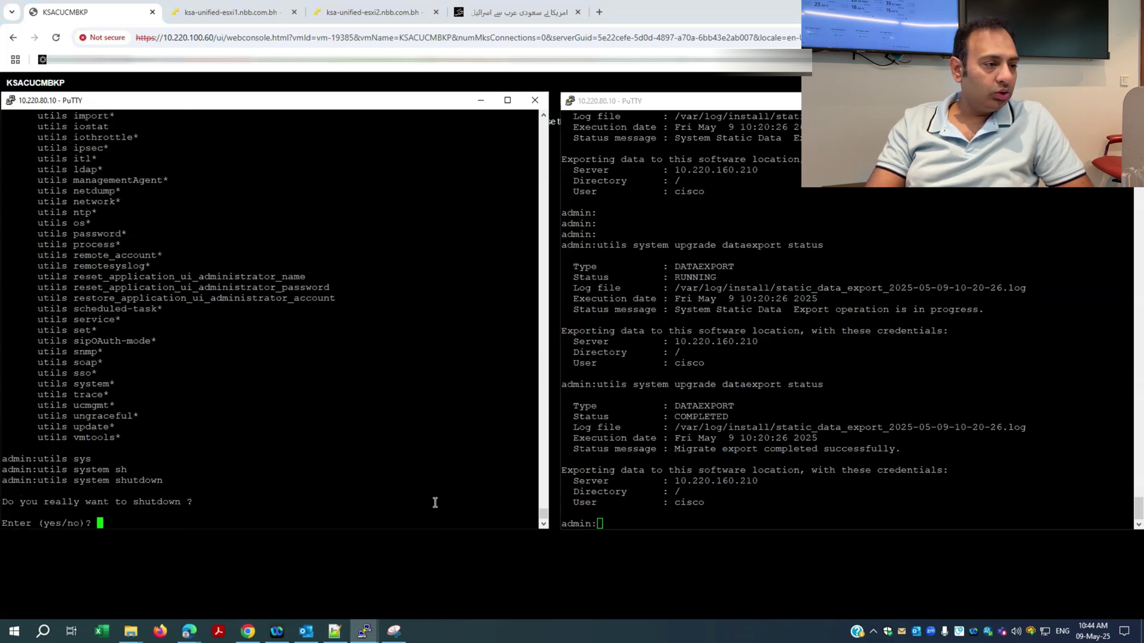
text(yes)
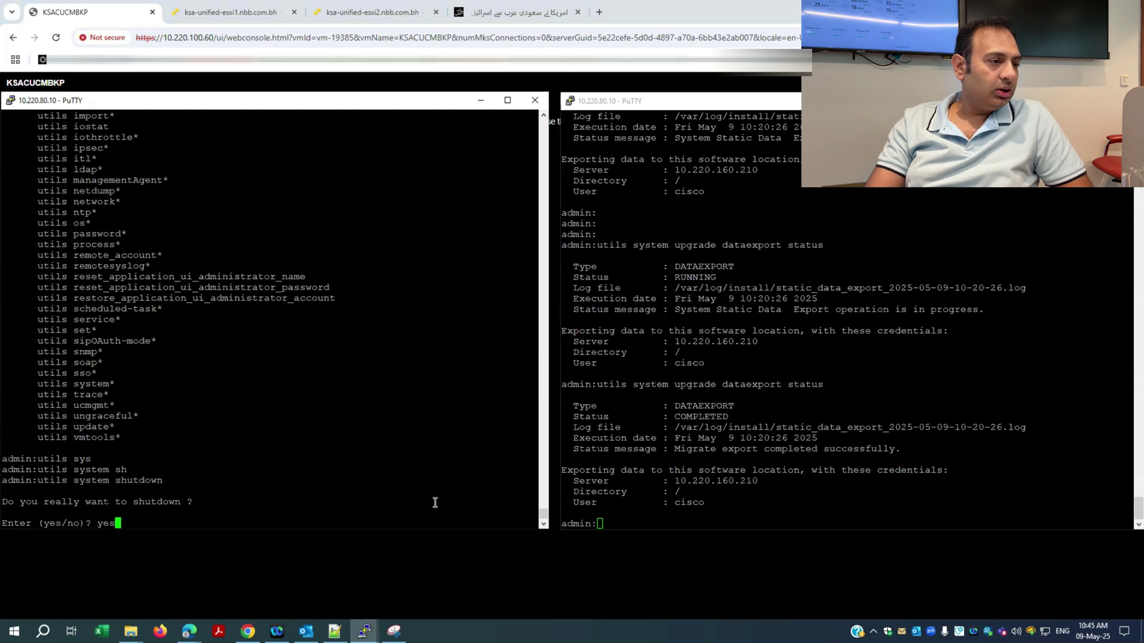
key(Return)
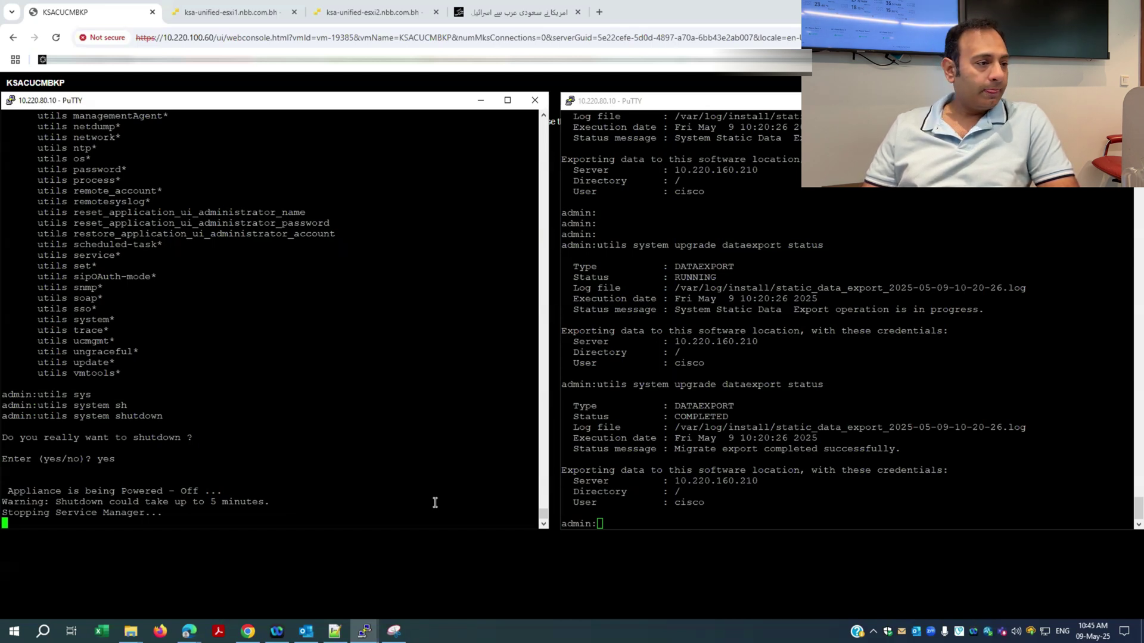
Step: Shut down subscriber node 10.220.160.101 with utils system shutdown in its own session, confirming with yes
click(680, 512)
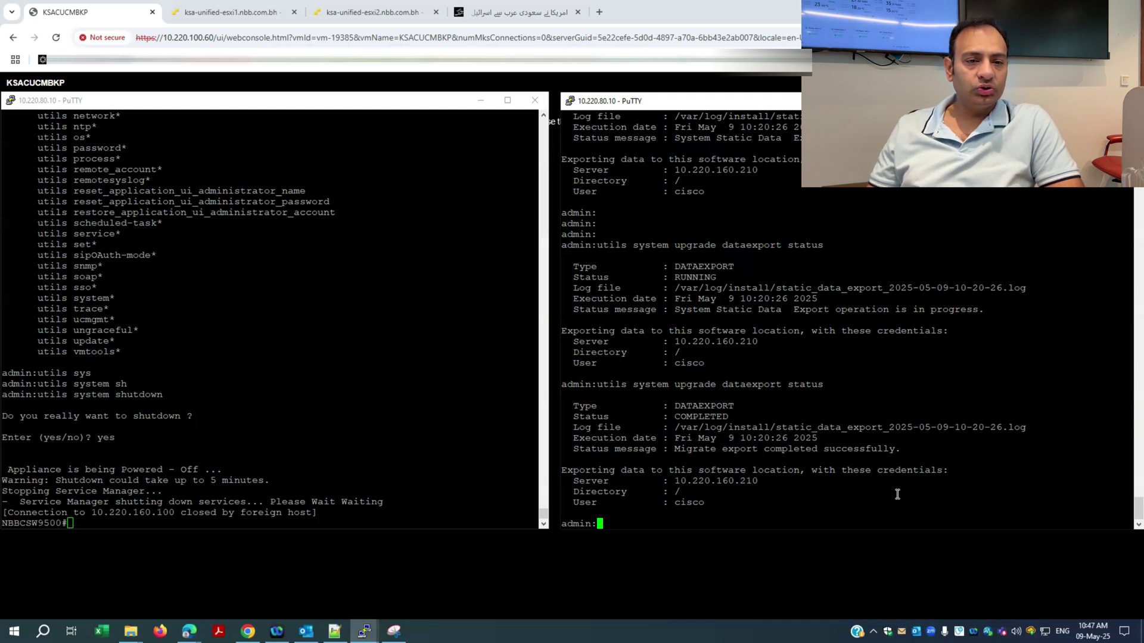
text(utils sys)
key(Tab)
text(sho)
key(Tab)
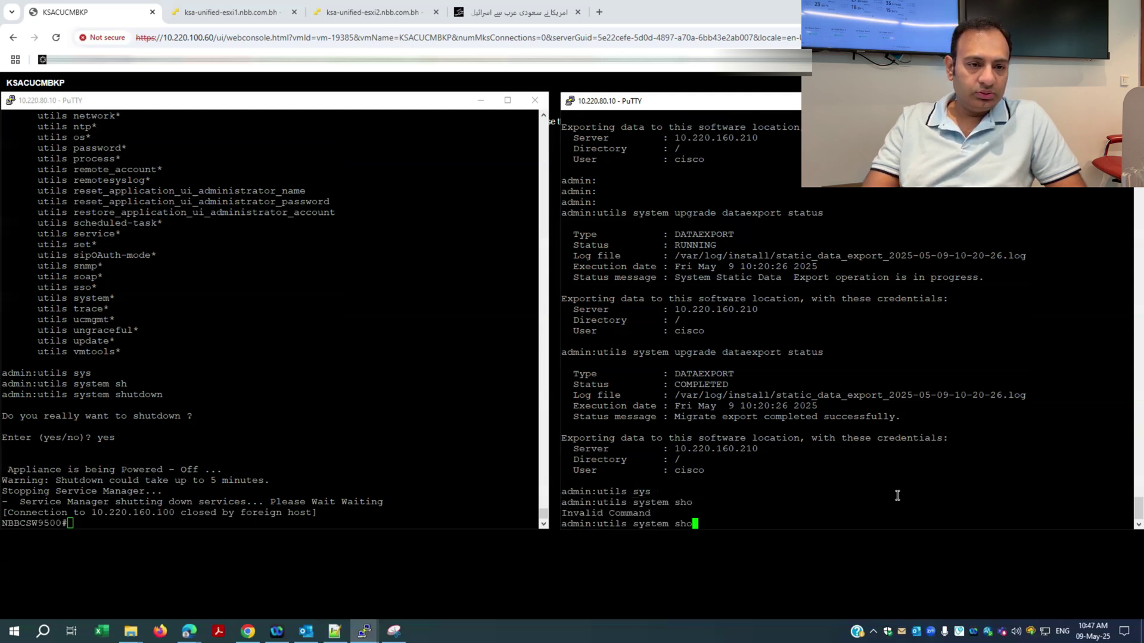
key(BackSpace)
text(ut)
key(Tab)
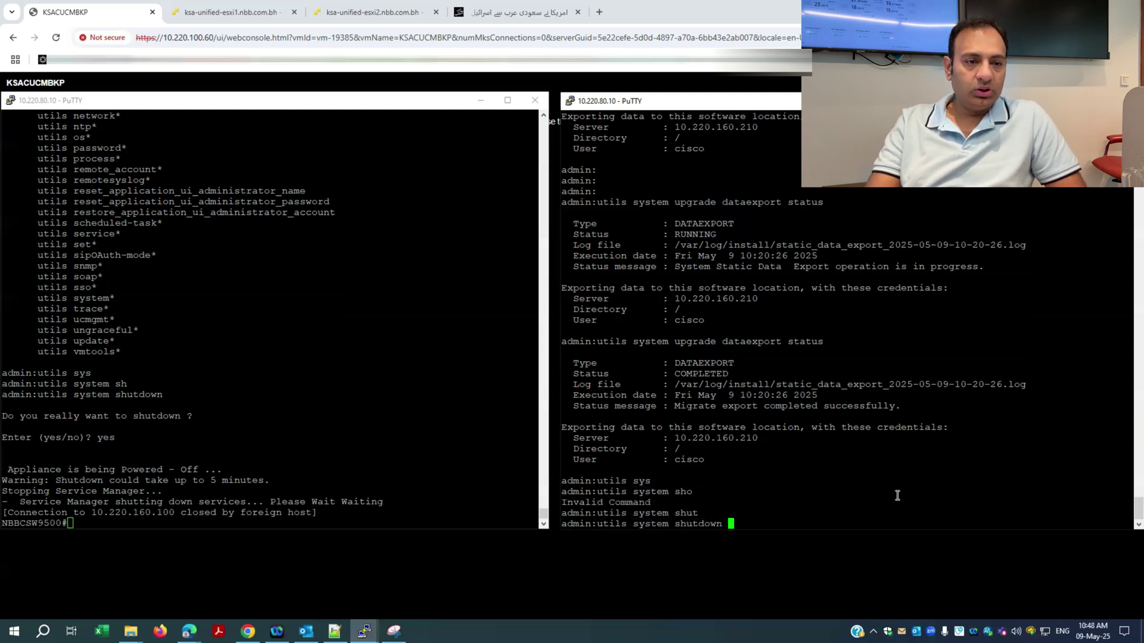
key(Return)
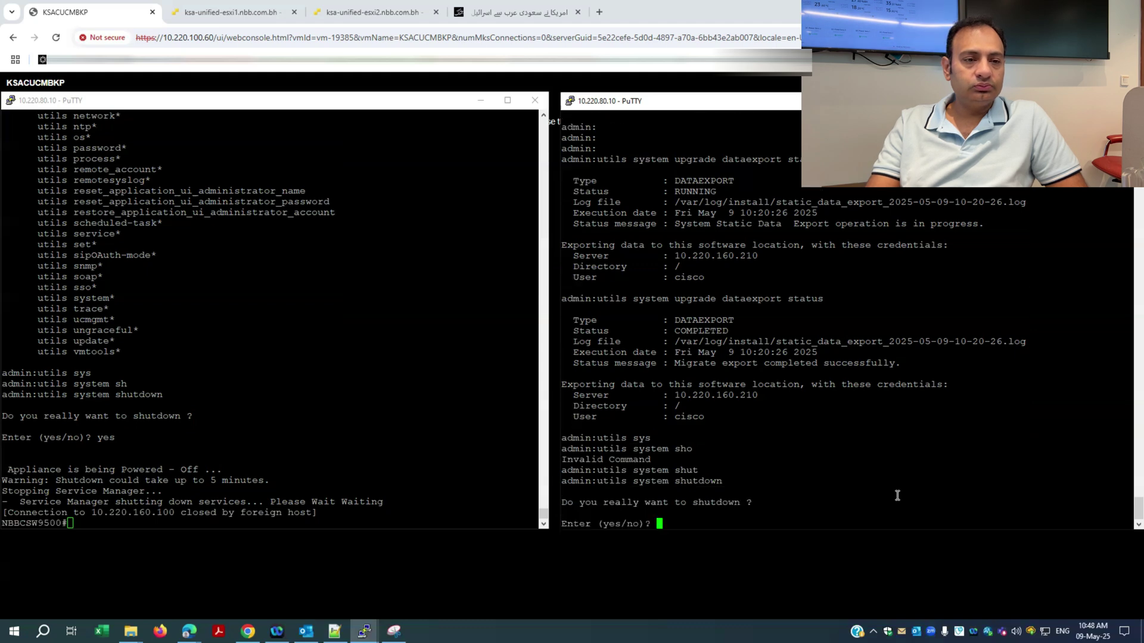
text(yes)
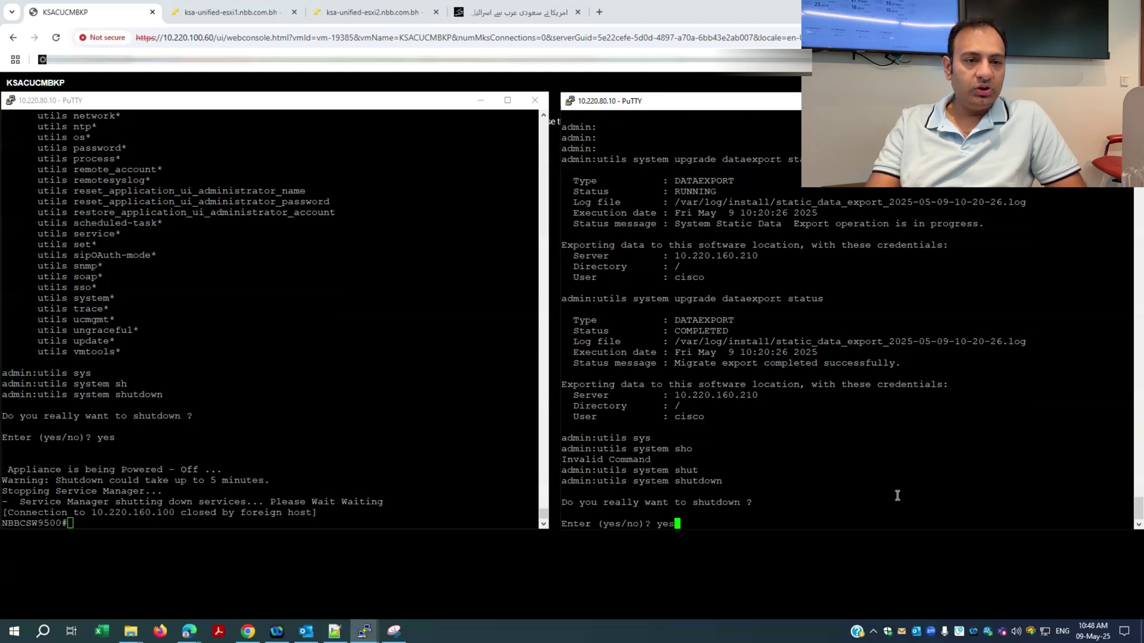
key(Return)
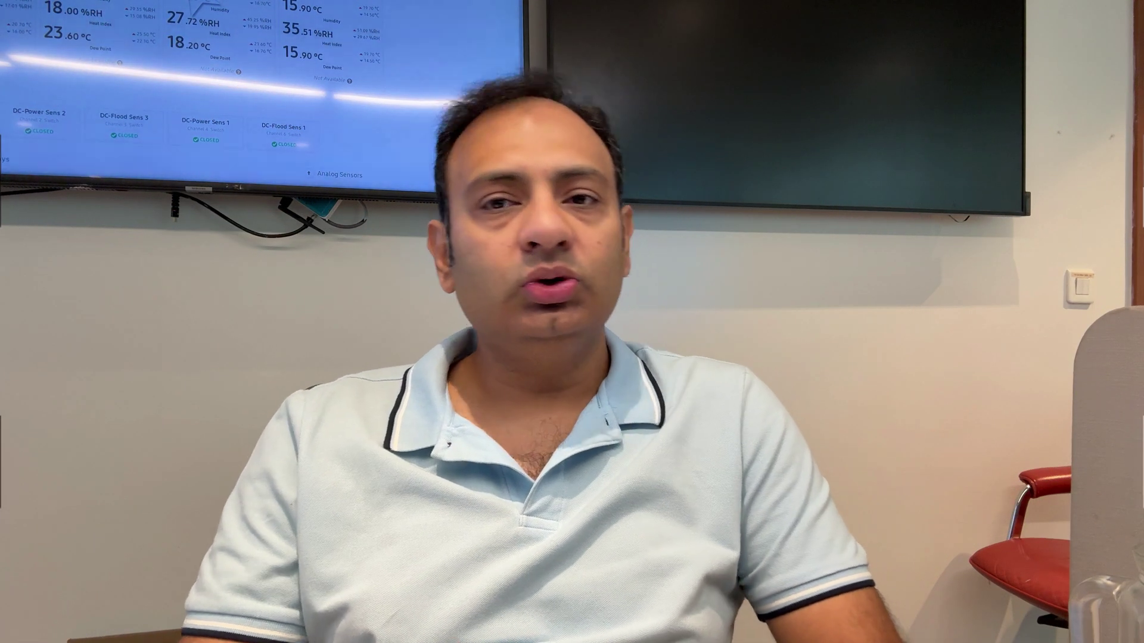